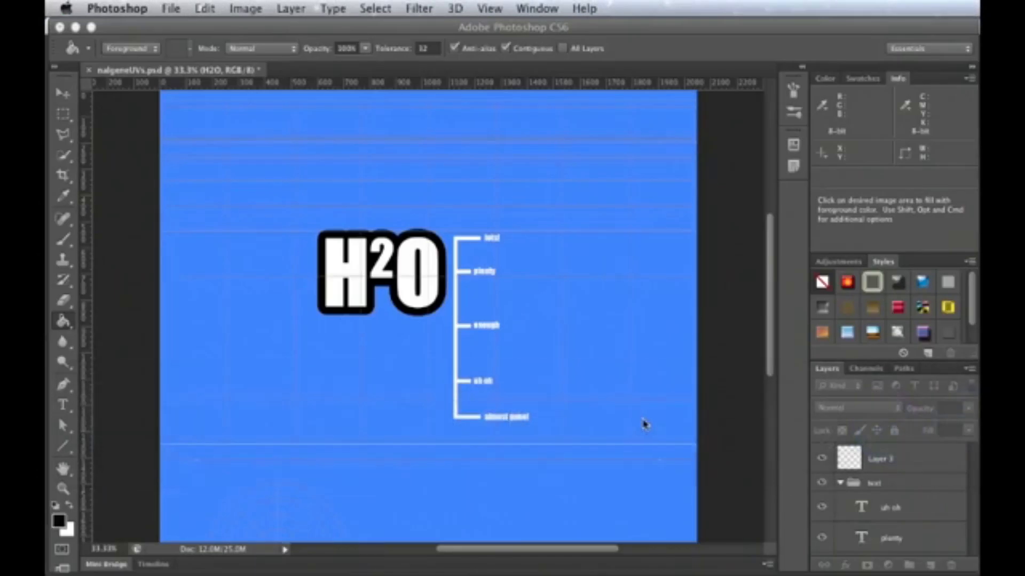
Step: Collapse the text layer group and hide both it and Layer 3, leaving only the blue Layer 1 visible
scroll(859, 506, up, 5)
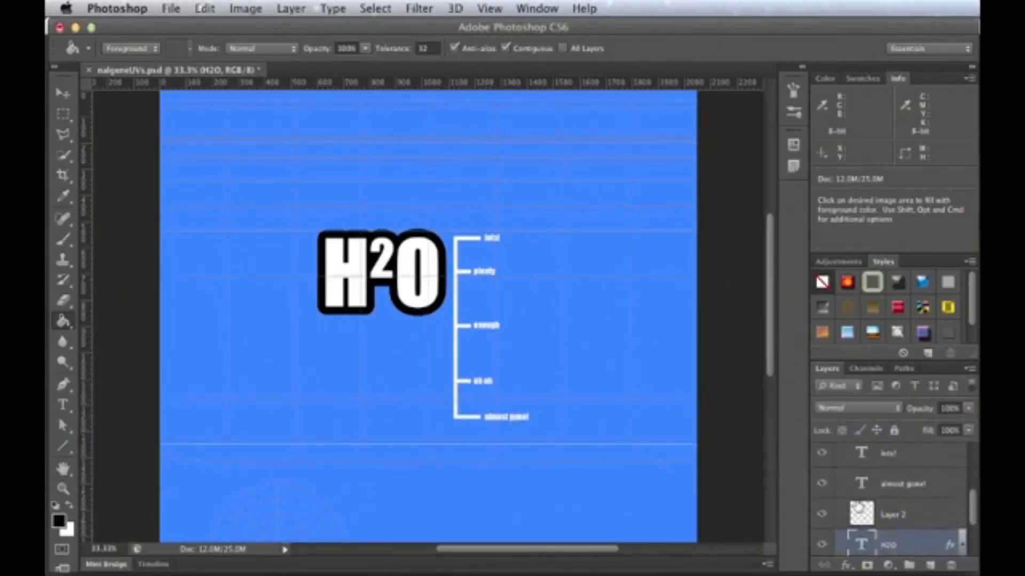
click(840, 482)
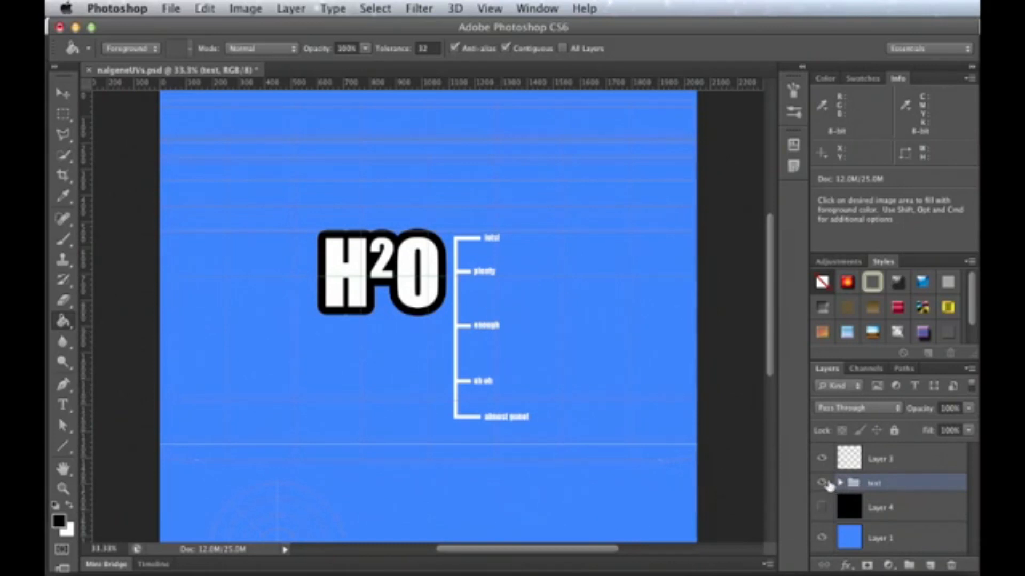
click(822, 482)
click(822, 458)
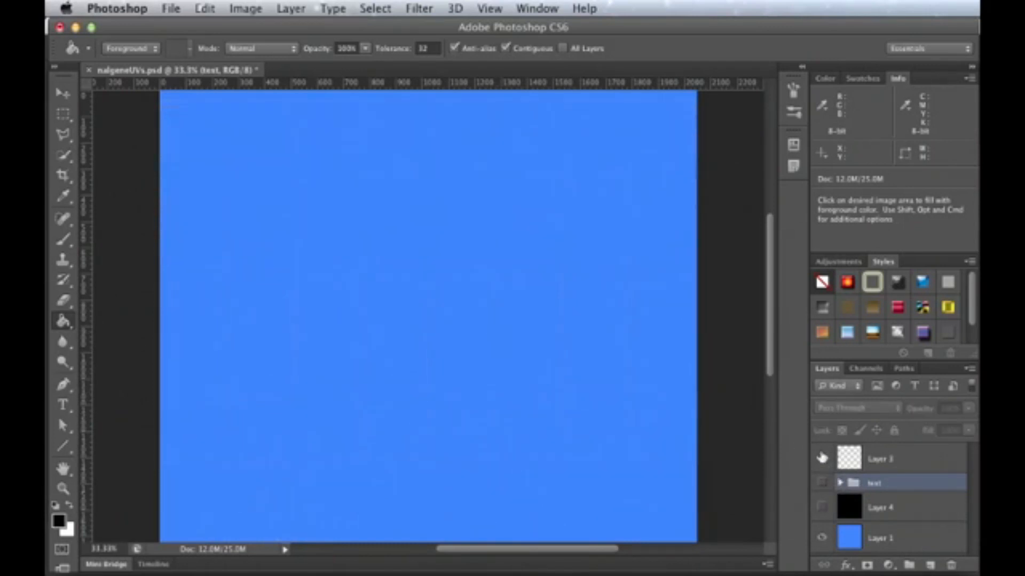
Step: Open bottleUVs.png from the images folder of the textureVid project
key(super+o)
drag(826, 148, 620, 154)
scroll(594, 286, left, 5)
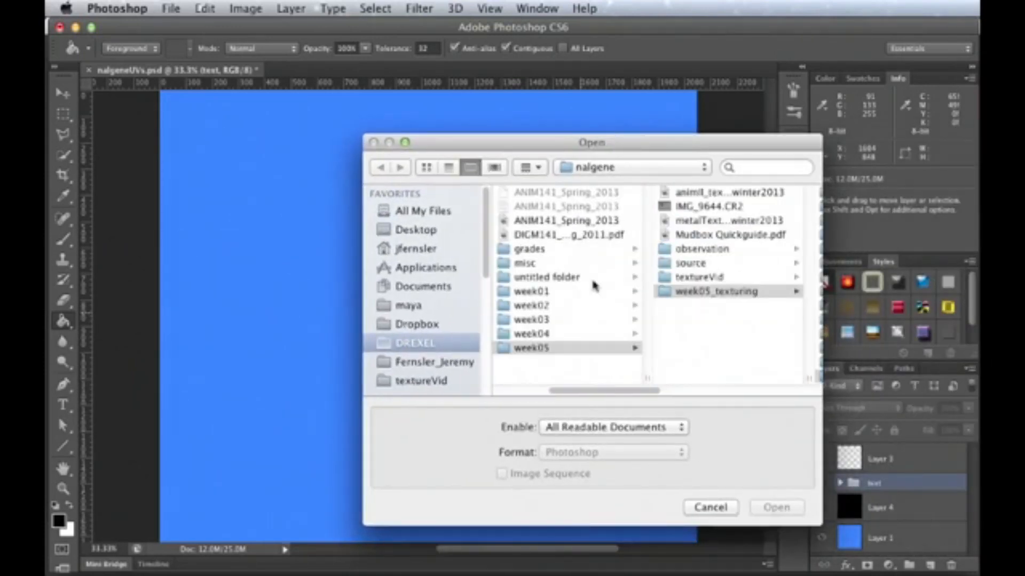
click(712, 277)
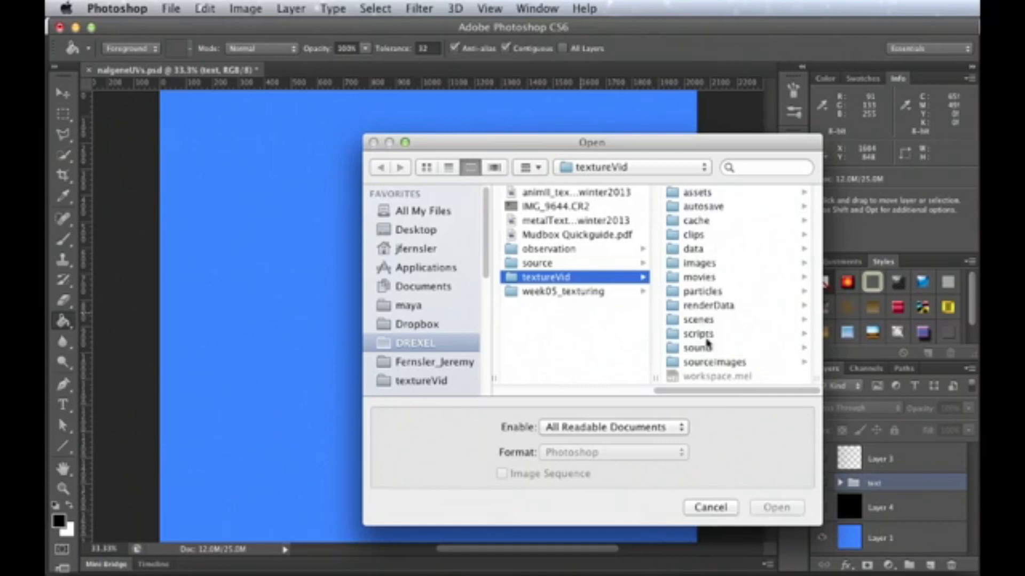
click(704, 266)
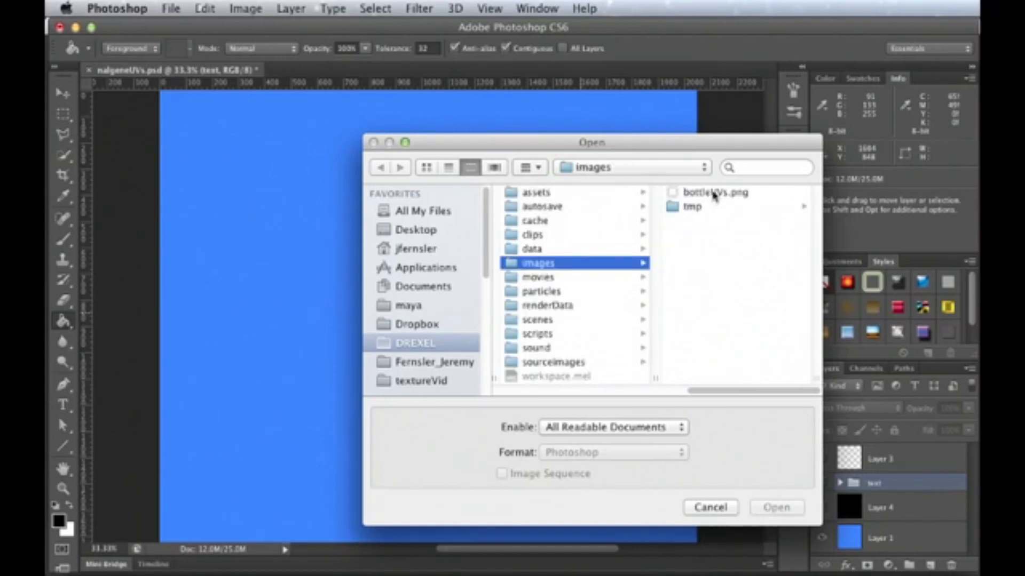
click(715, 194)
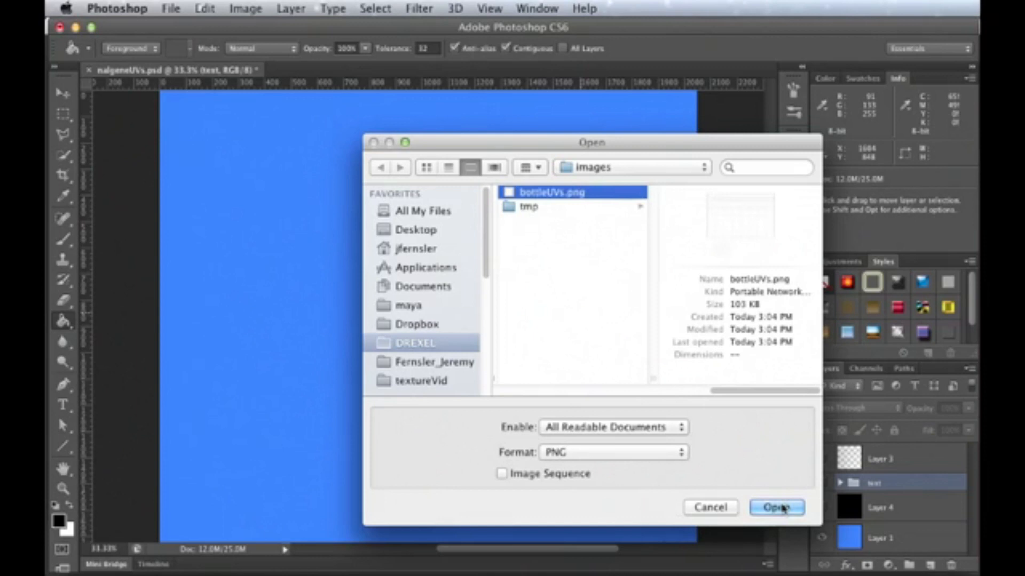
click(776, 507)
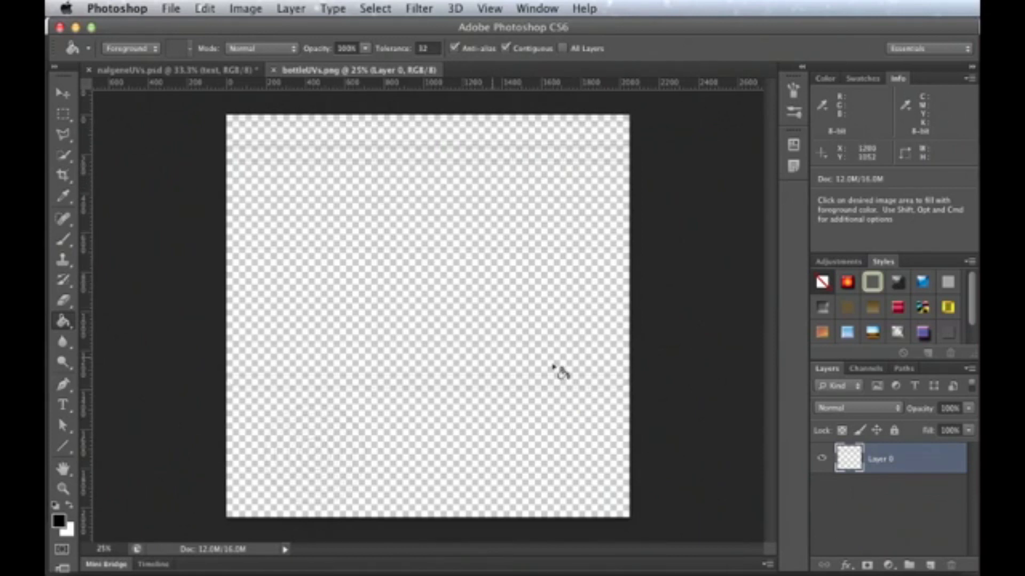
Step: Add a new layer beneath Layer 0 and fill it with black as a backdrop for the UV lines
click(930, 565)
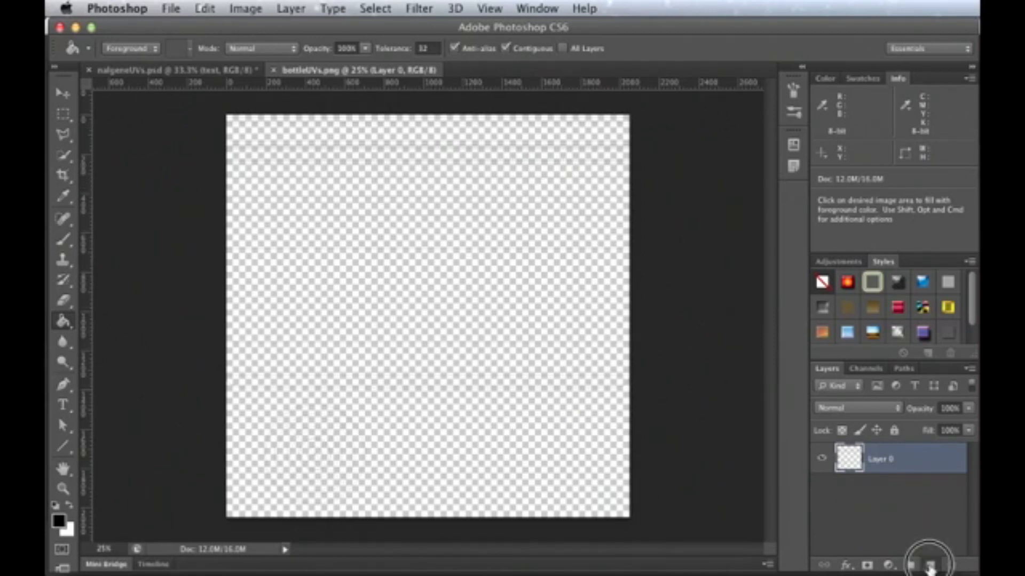
drag(877, 465, 871, 511)
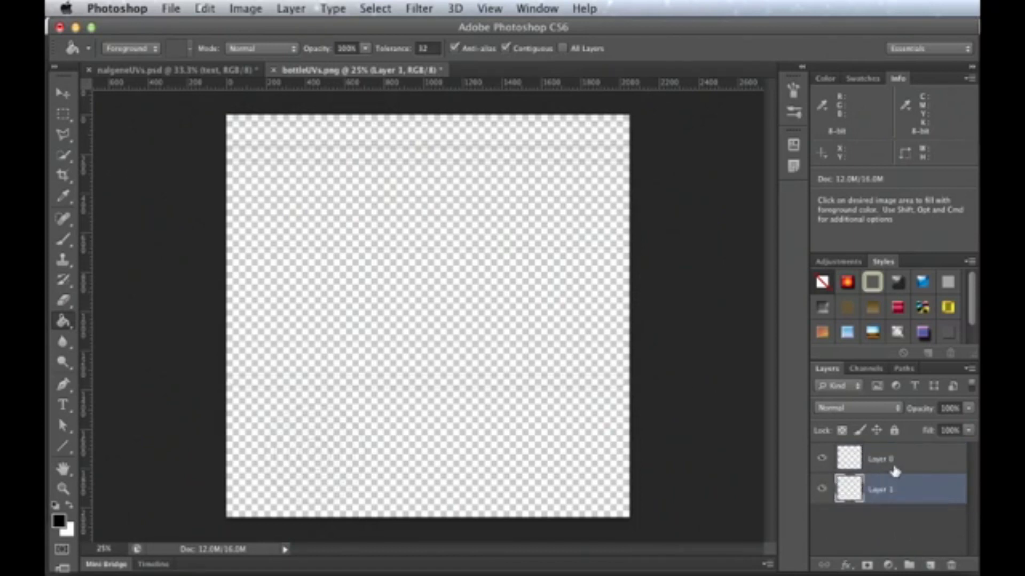
click(435, 287)
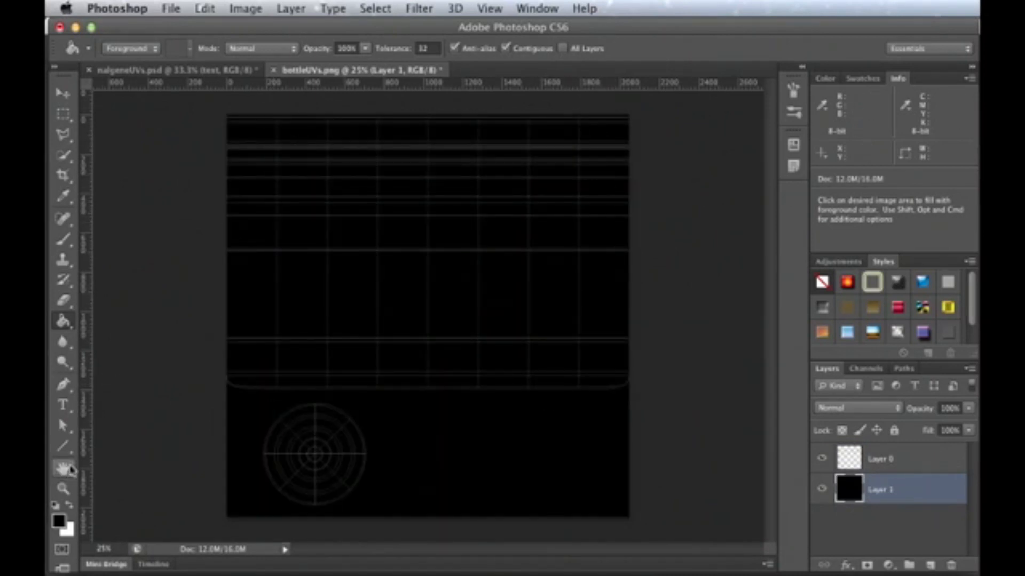
Step: Examine the bottle's UV wireframe lines against the black background at 100% zoom
double_click(64, 491)
key(space)
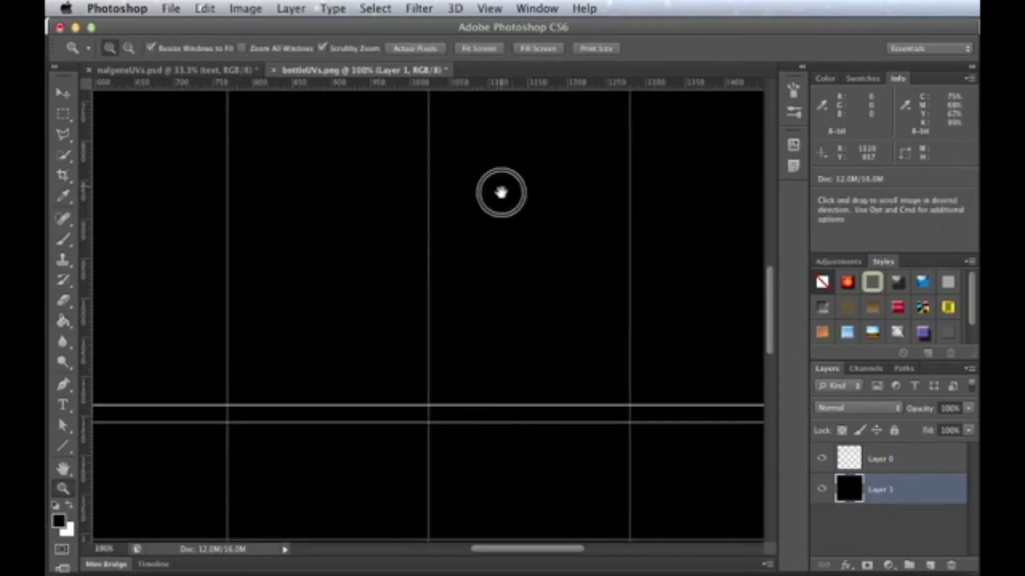
drag(501, 192, 518, 392)
key(super+r)
drag(487, 216, 608, 350)
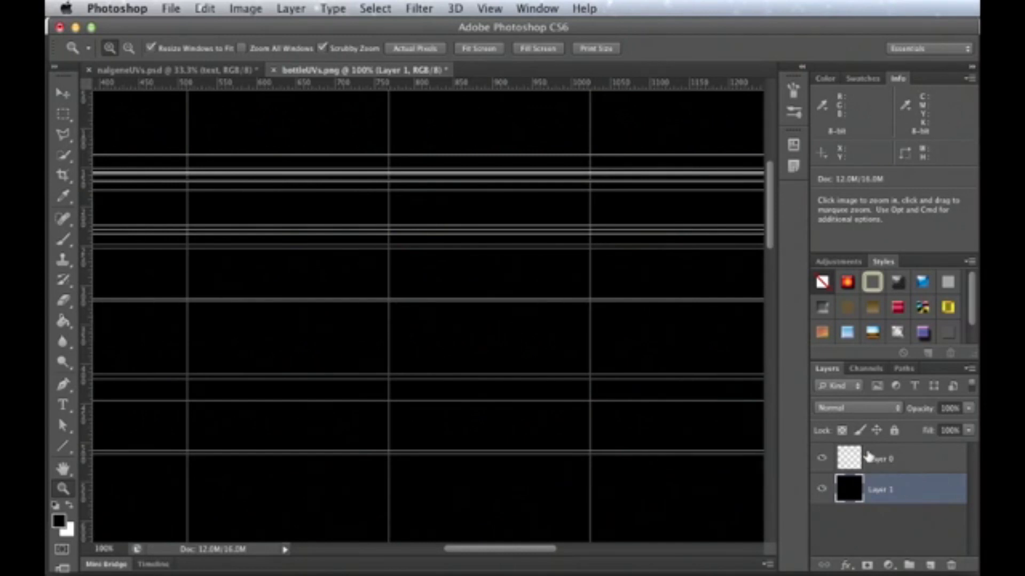
Step: Switch to Maya and inspect the blinn2 material's Color attribute alongside the enlarged perspective view of the bottle
key(super+Tab)
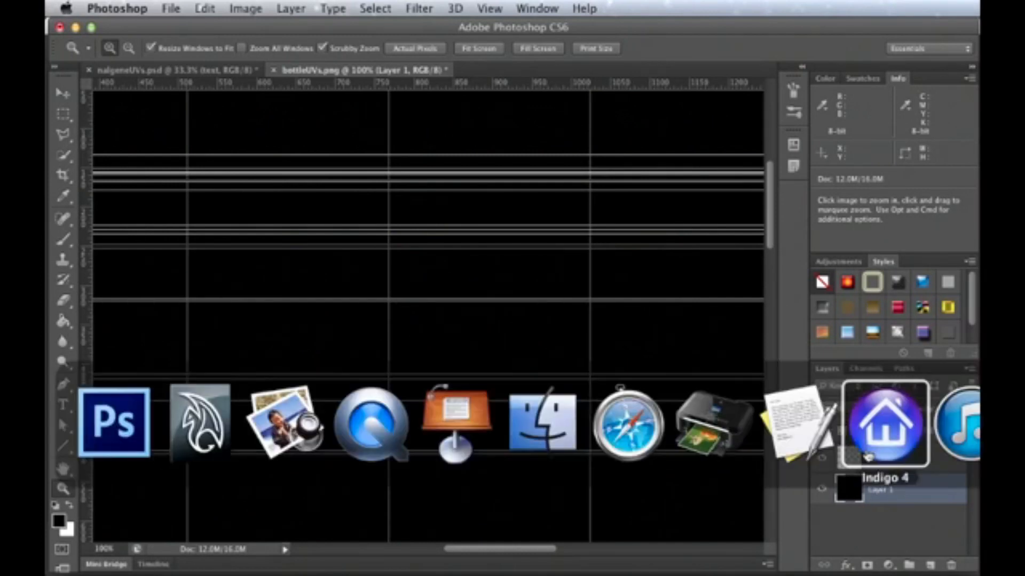
click(173, 441)
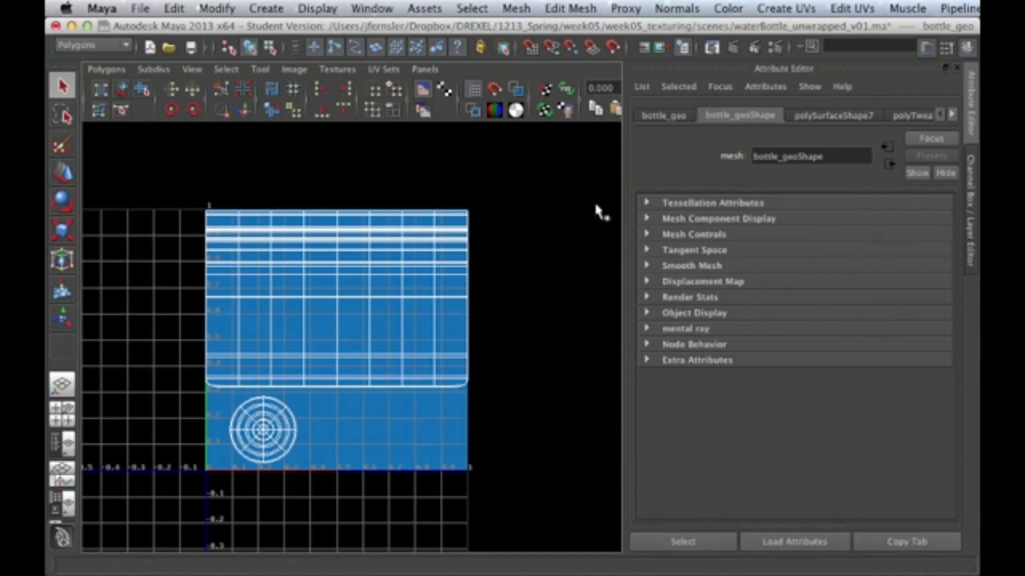
key(space)
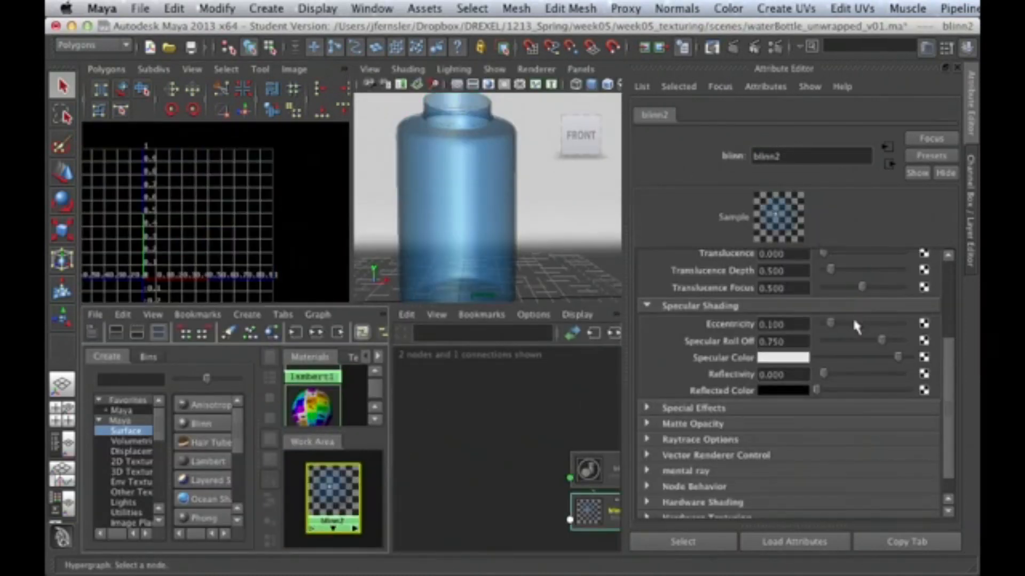
scroll(857, 320, up, 3)
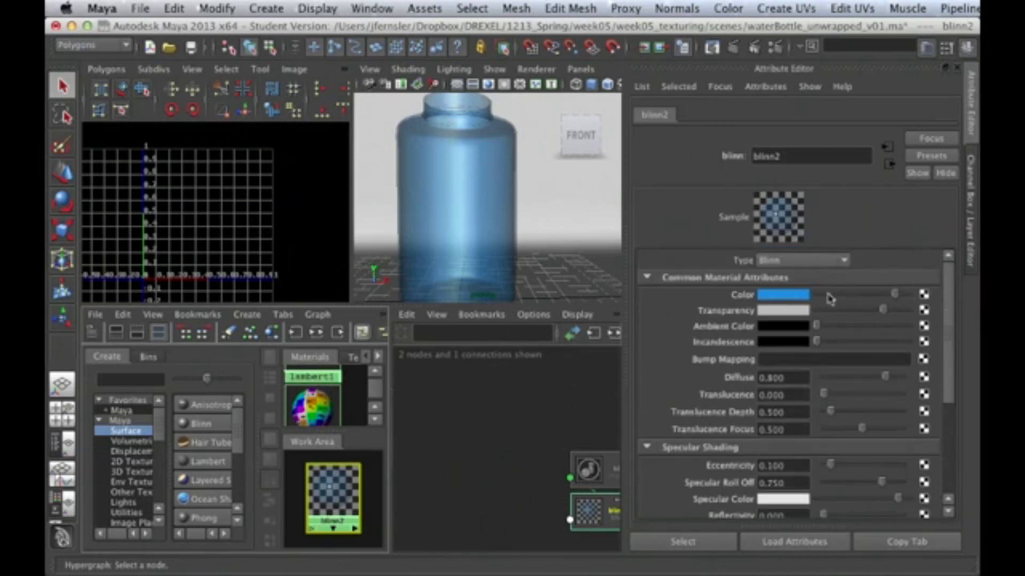
key(space)
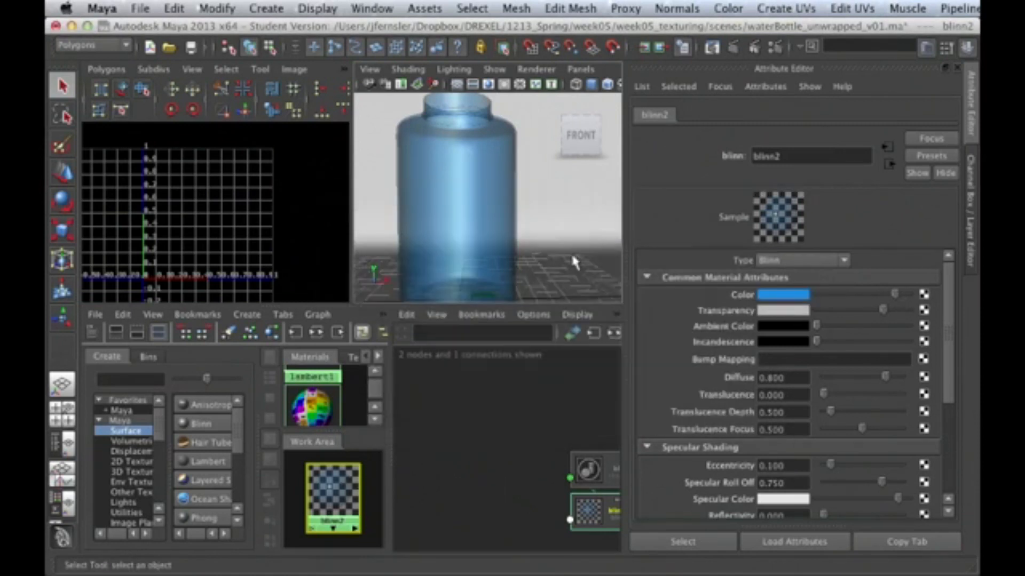
key(space)
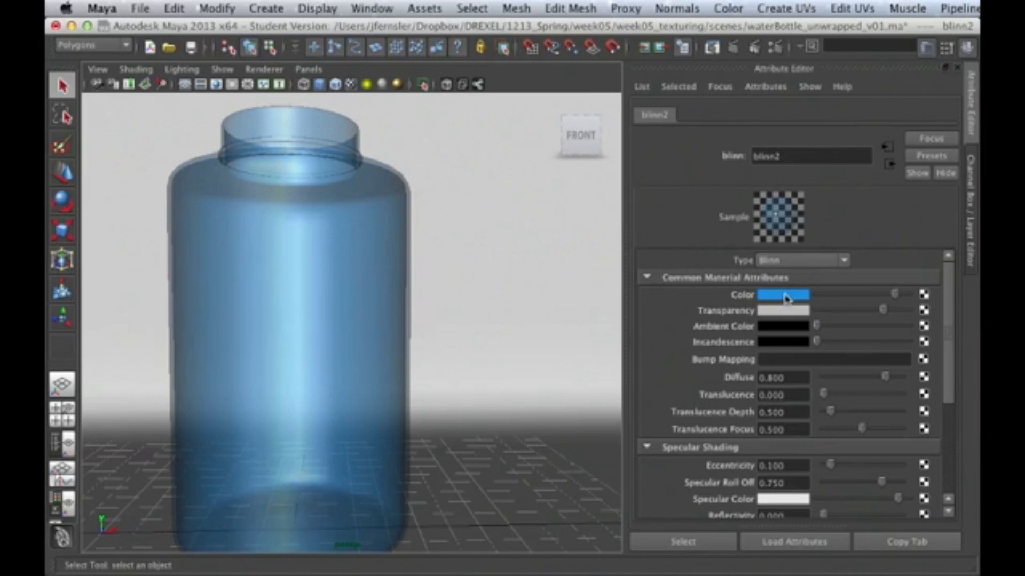
Step: Return to nalgeneUVs.psd in Photoshop, check the Layer 3 UV overlay against the full blue texture, and hide the overlay again
key(super+Tab)
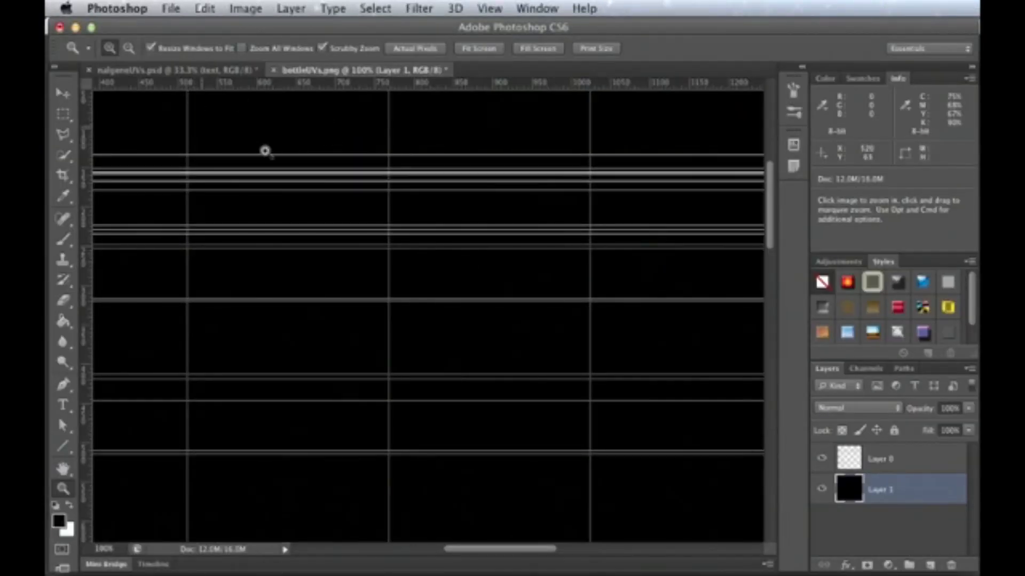
click(222, 70)
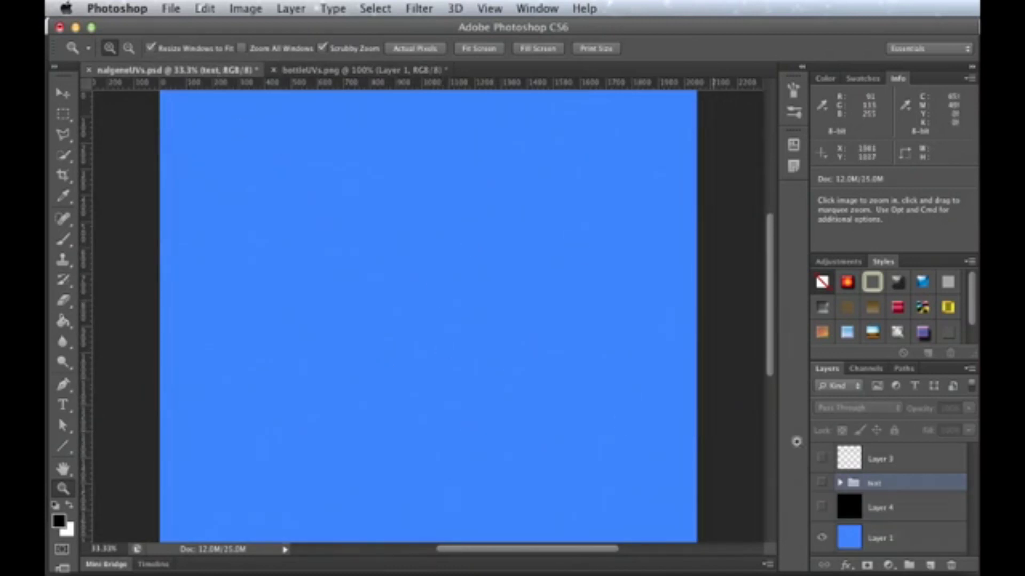
click(822, 458)
click(826, 513)
click(825, 513)
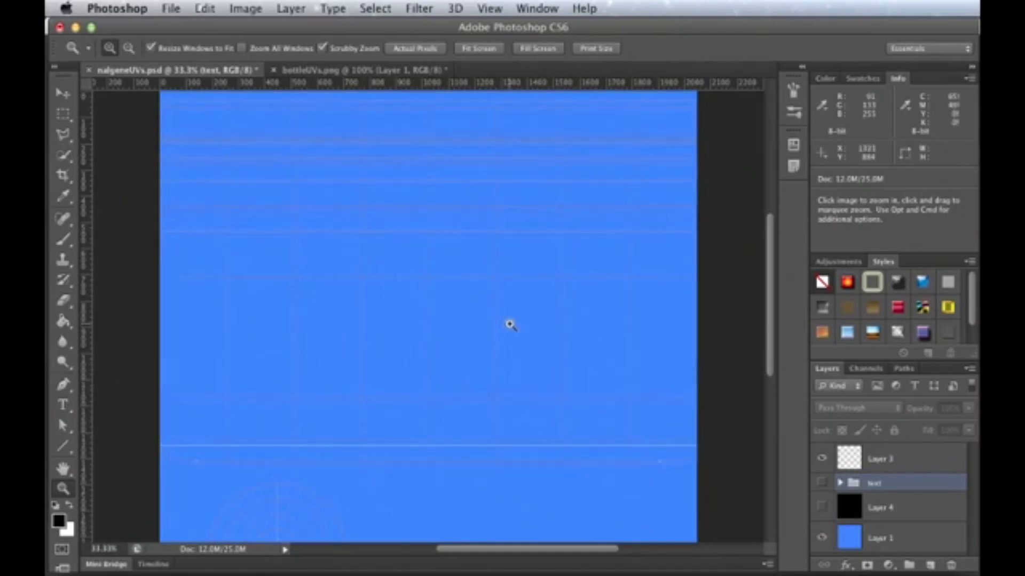
alt+click(509, 324)
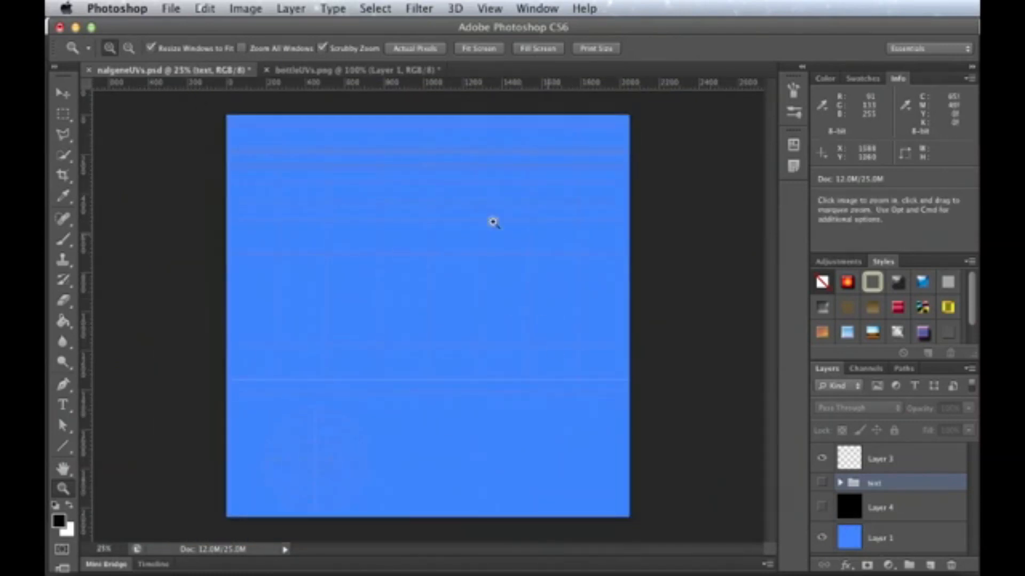
click(822, 459)
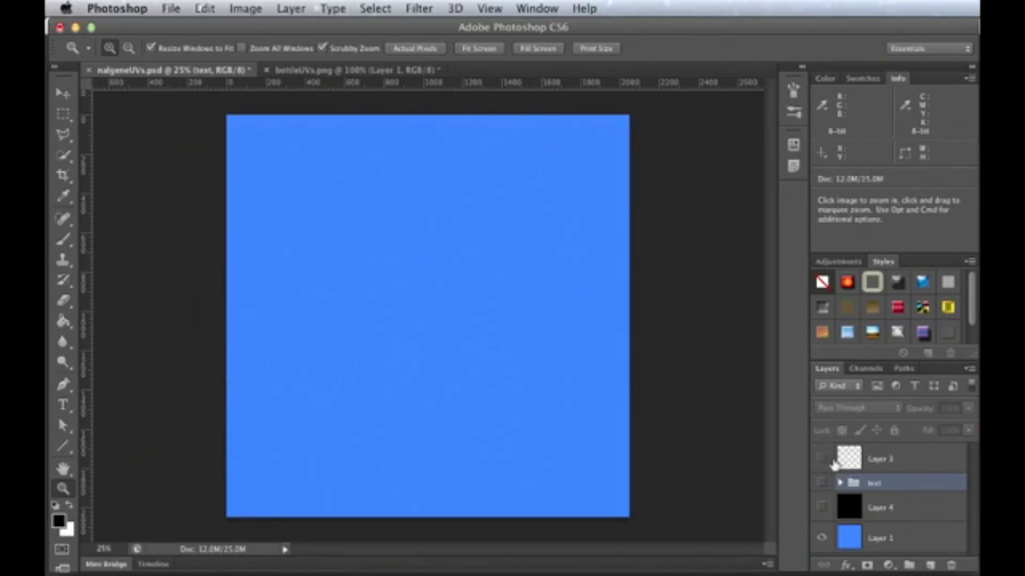
Step: Rename Layer 3 as UVs
double_click(880, 460)
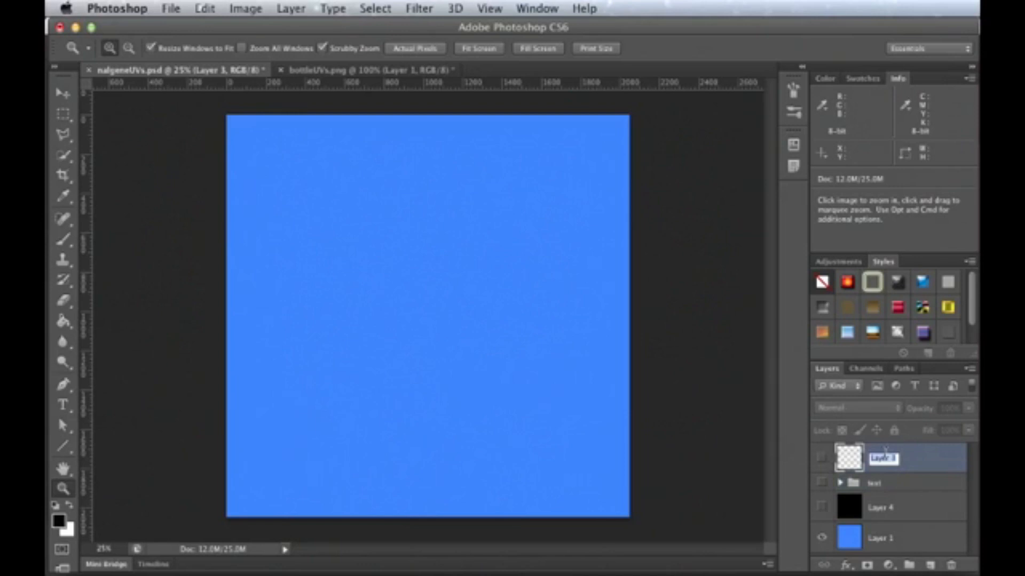
text(UVs)
key(Return)
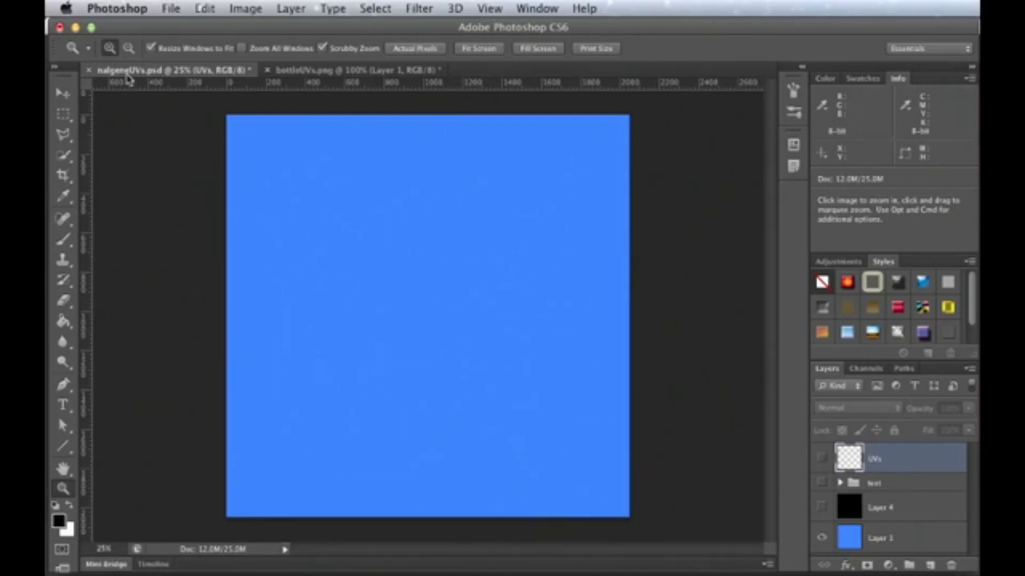
Step: Start saving a new copy of nalgeneUVs.psd, choosing the textureVid project's sourceimages folder as the destination
click(170, 11)
click(176, 193)
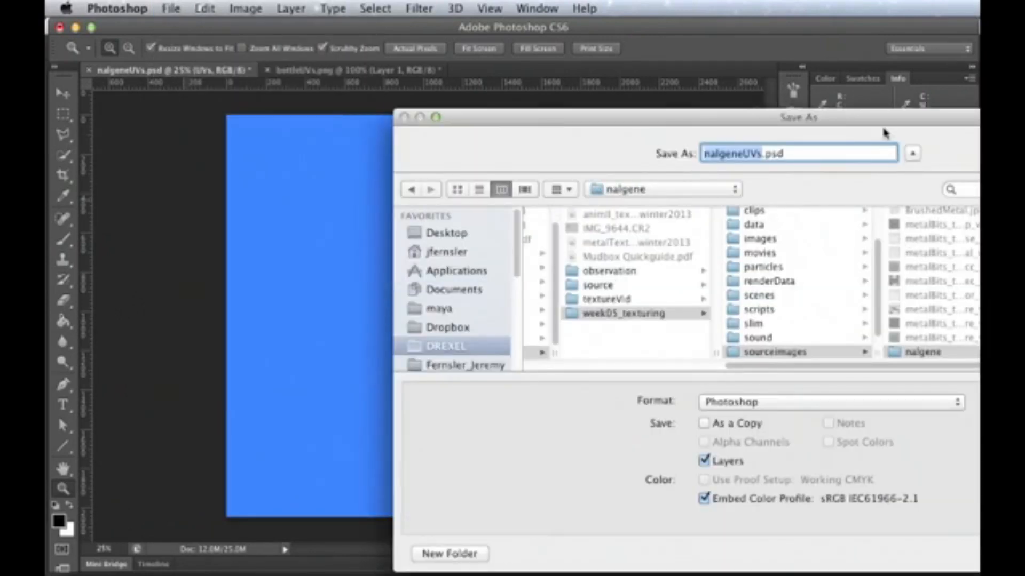
drag(887, 120, 553, 138)
scroll(432, 336, left, 5)
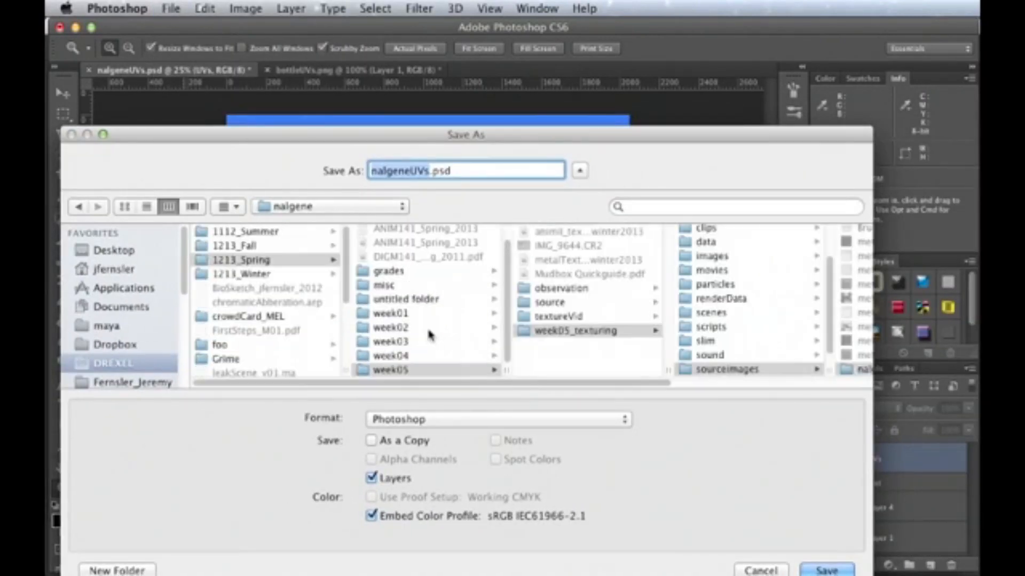
click(580, 319)
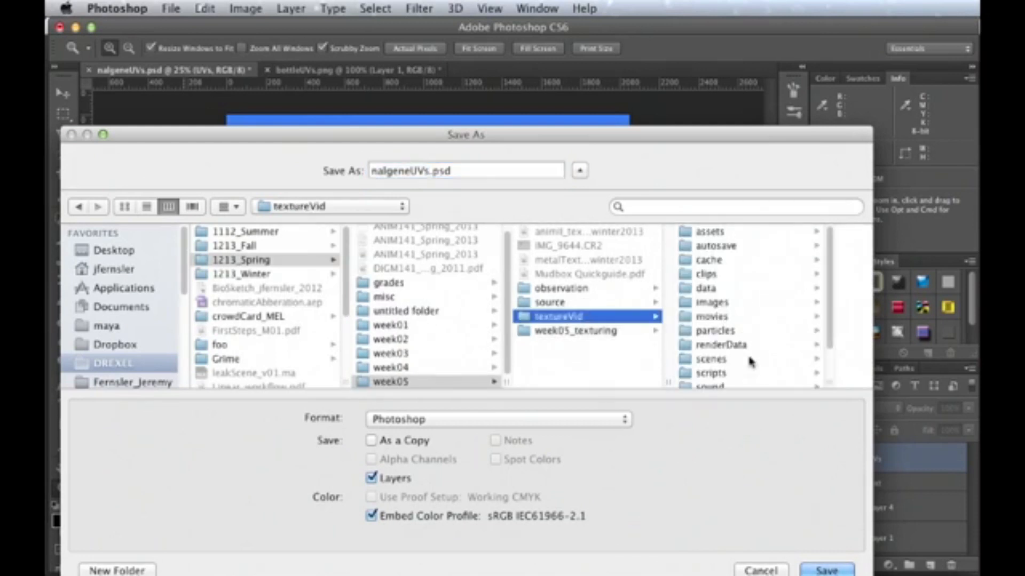
scroll(729, 367, down, 2)
click(727, 368)
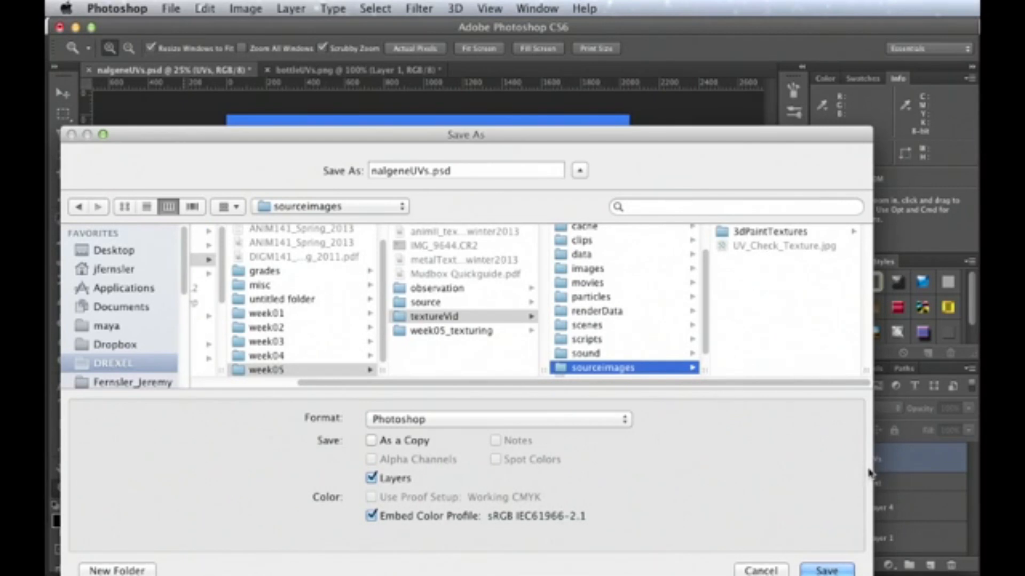
drag(870, 462, 616, 421)
click(591, 383)
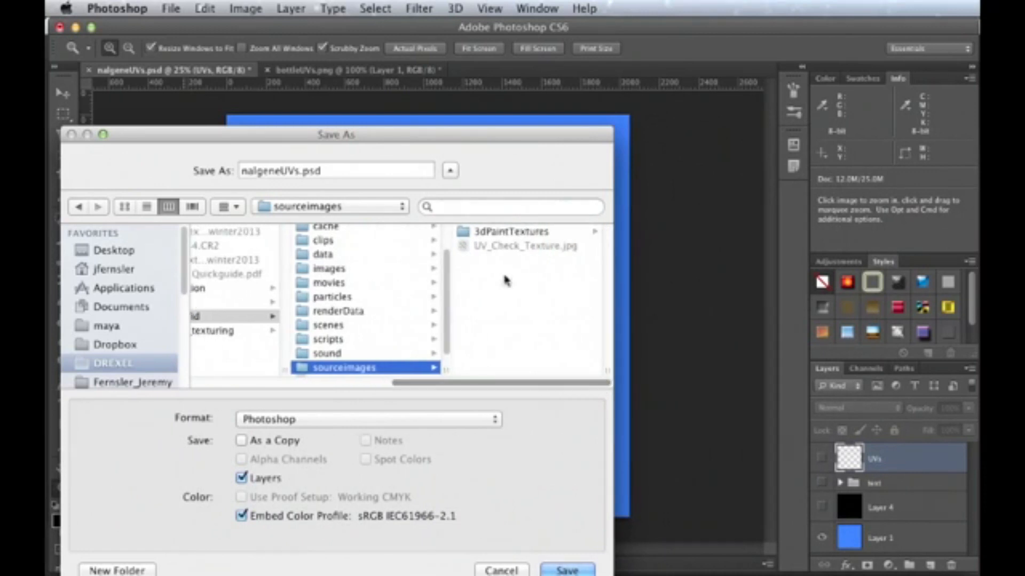
Step: Save the texture as a PNG copy named bottle_color_v01.png in sourceimages, with Smallest / Slow compression and no interlacing
click(267, 169)
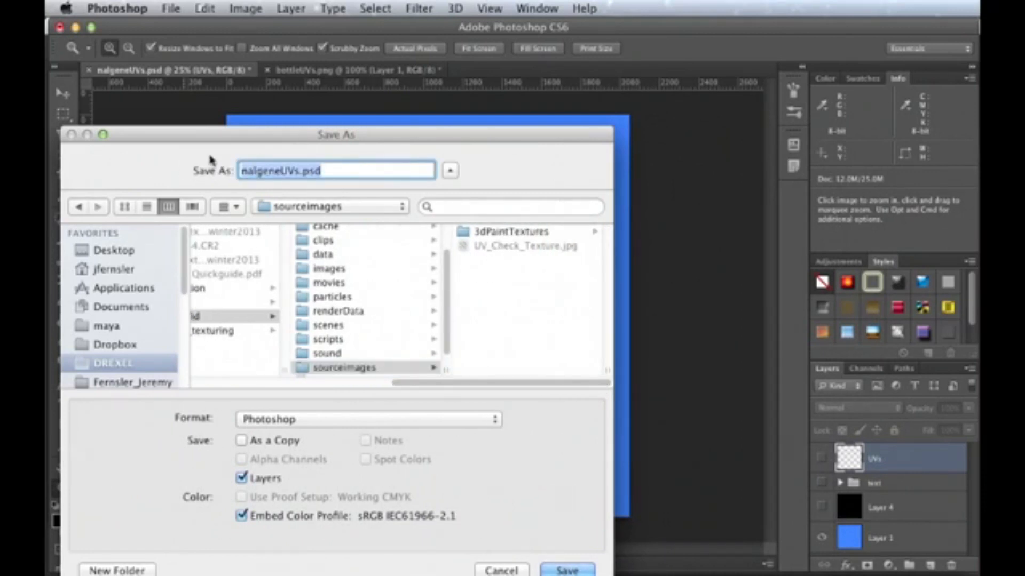
text(bott)
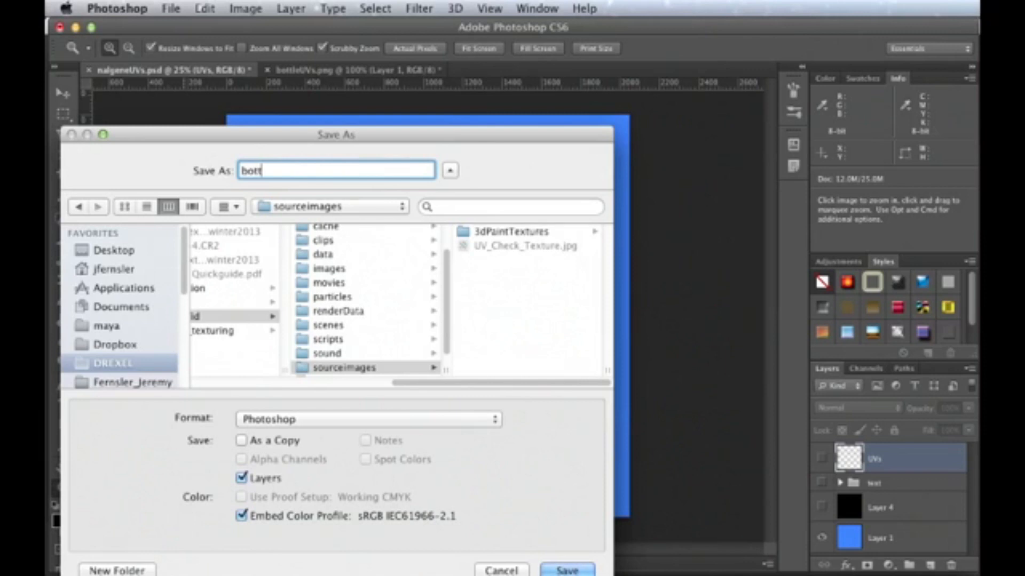
text(le_color_v01.)
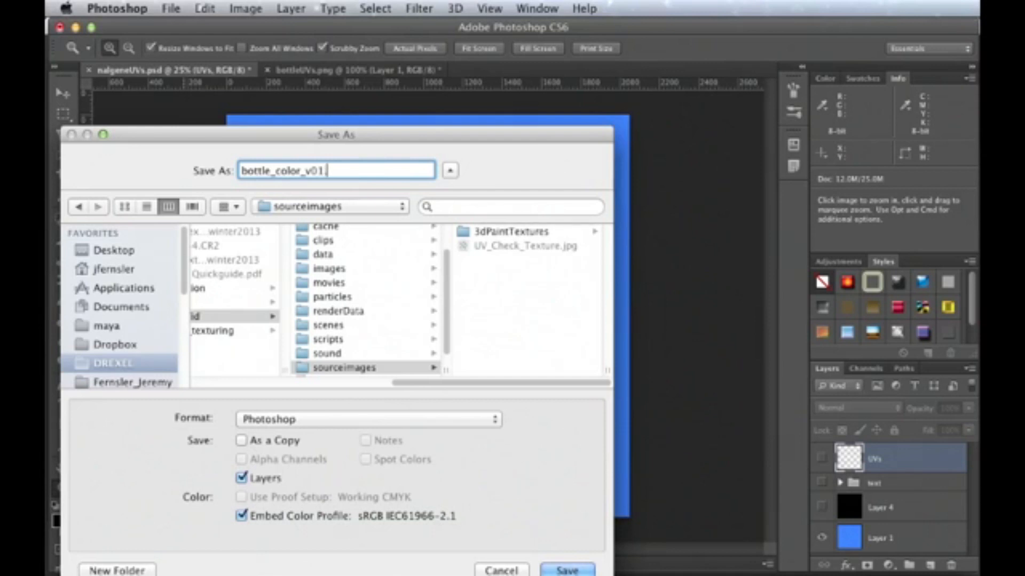
text(png)
click(335, 422)
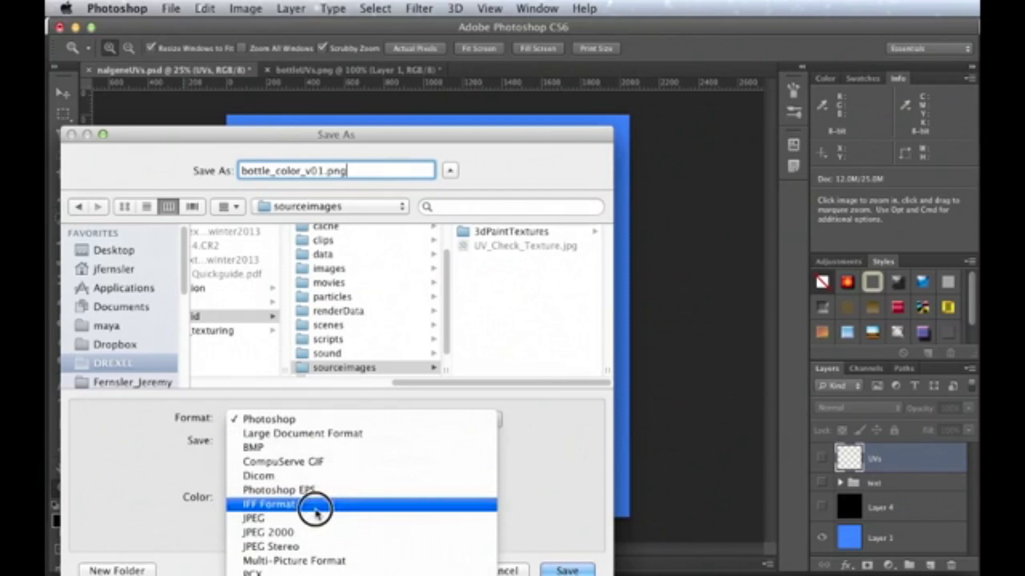
click(326, 575)
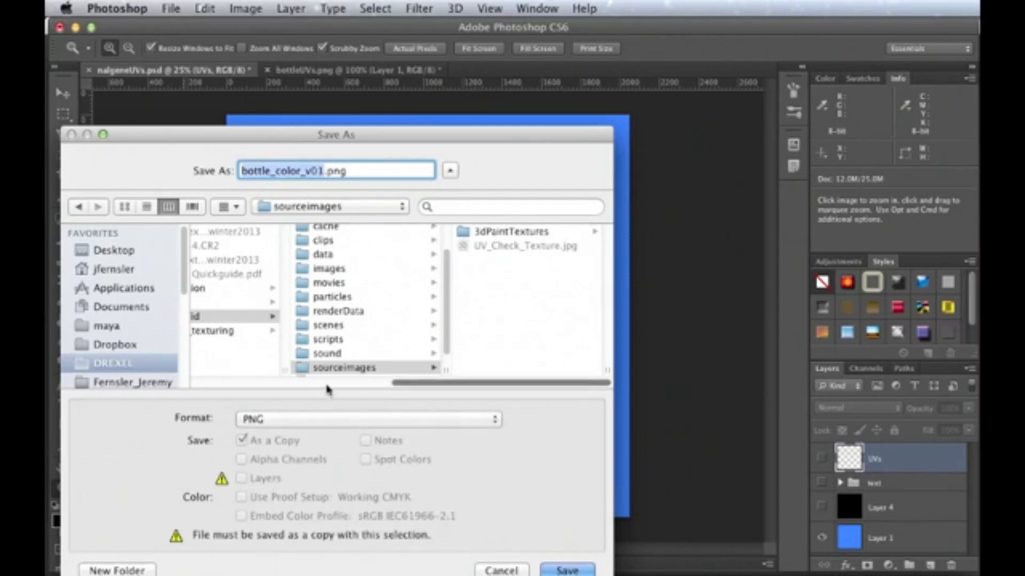
drag(312, 137, 435, 72)
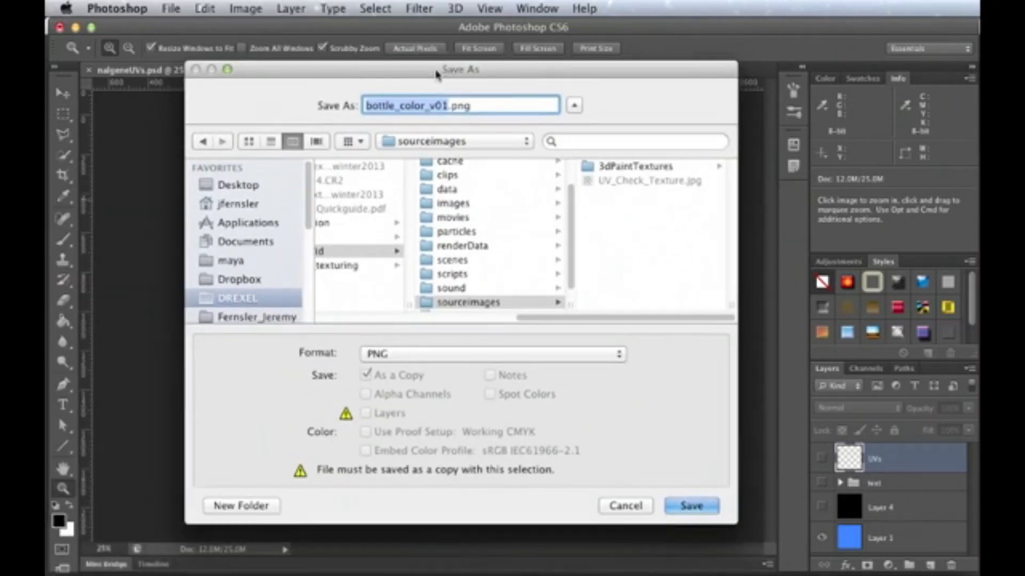
click(689, 507)
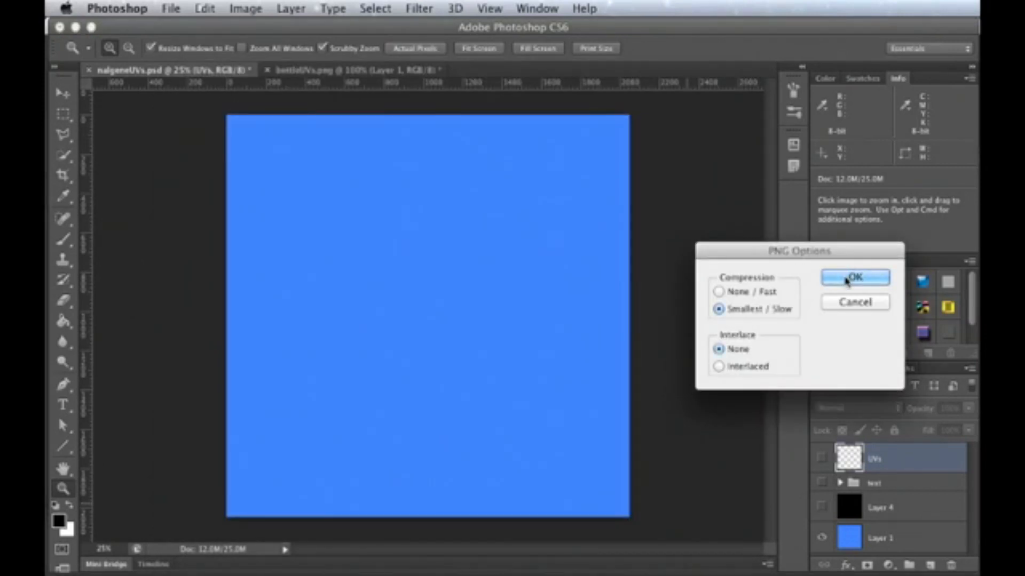
click(846, 279)
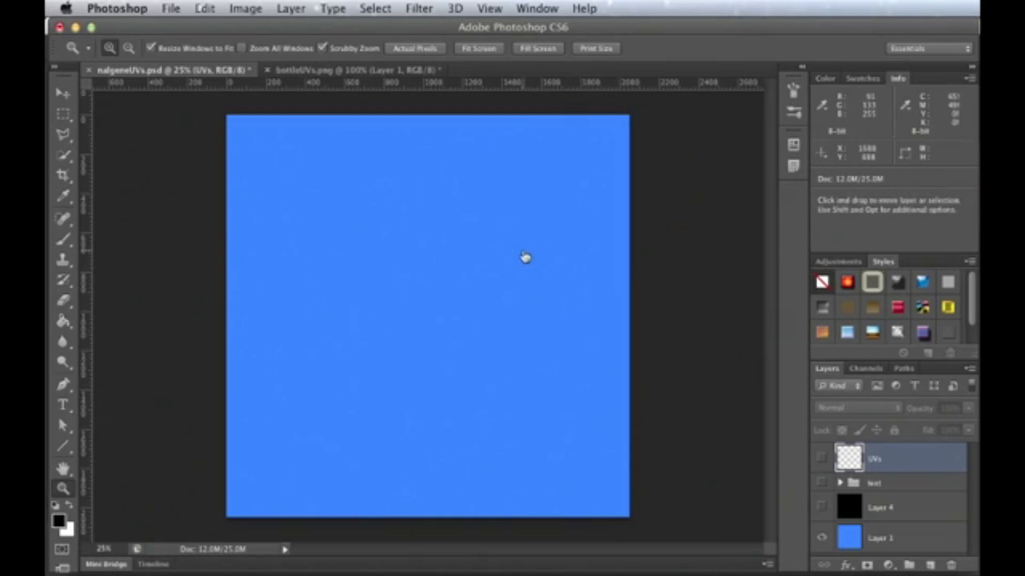
Step: Switch to Maya and map a 2D File texture to the blinn2 material's Color attribute
key(super+Tab)
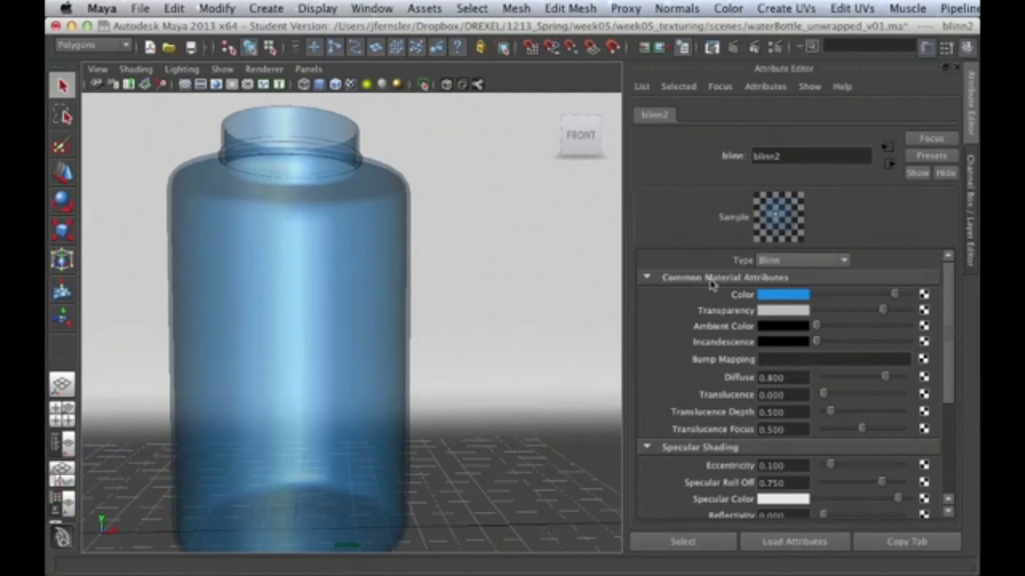
click(924, 294)
drag(768, 267, 517, 31)
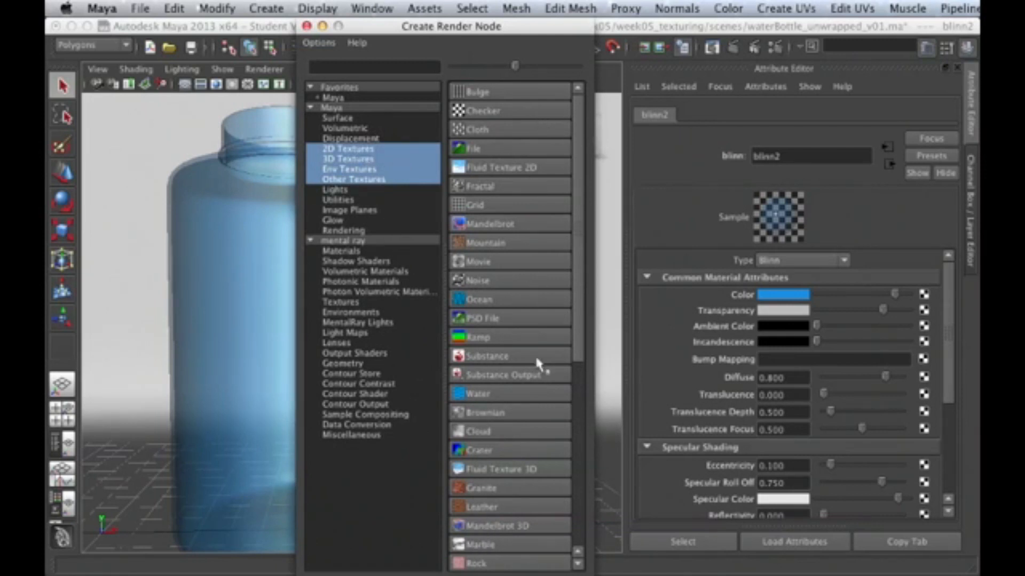
click(385, 149)
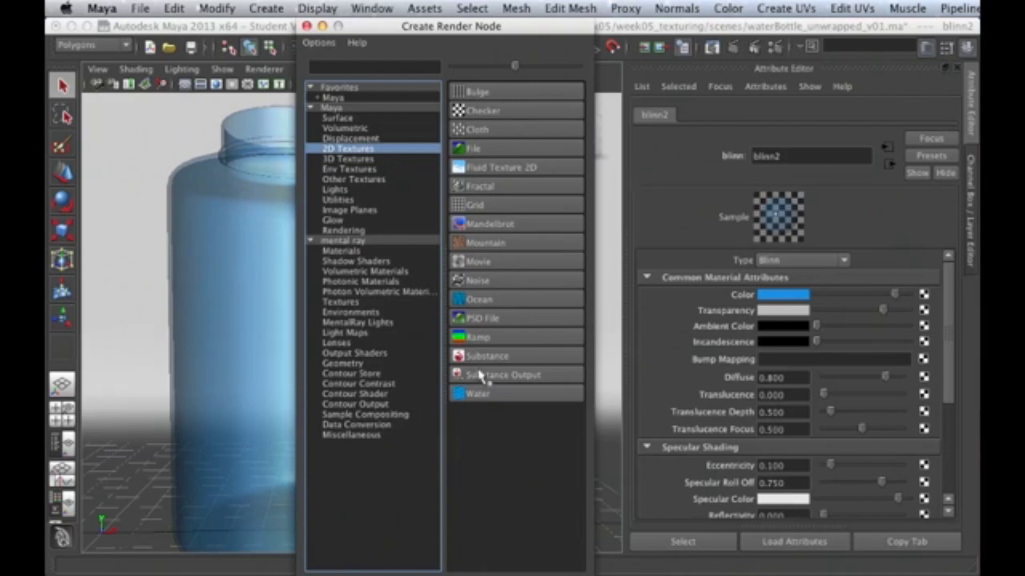
click(487, 152)
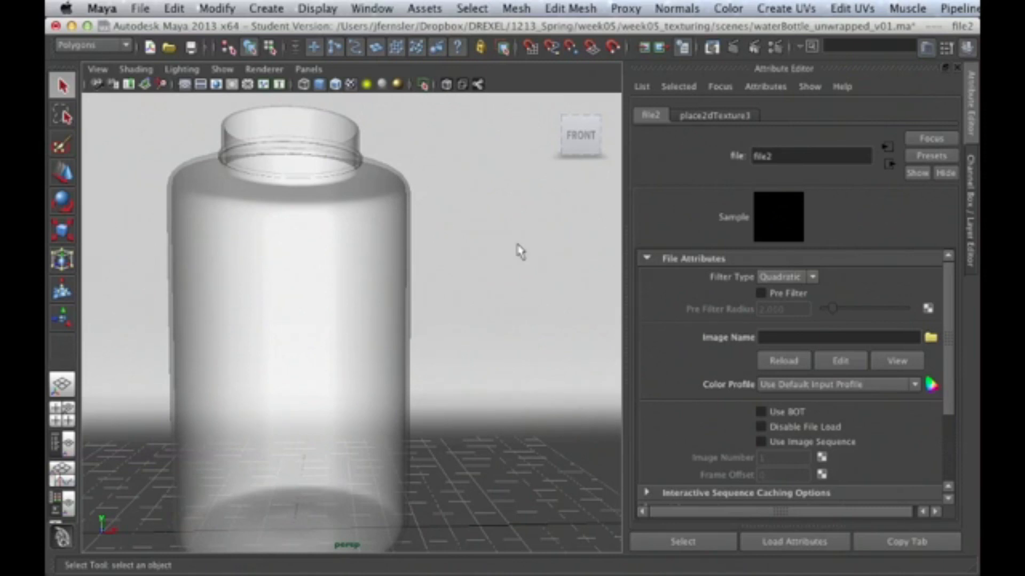
Step: Enlarge the Hypershade and graph the input and output connections of blinn2 in the work area
click(517, 245)
key(space)
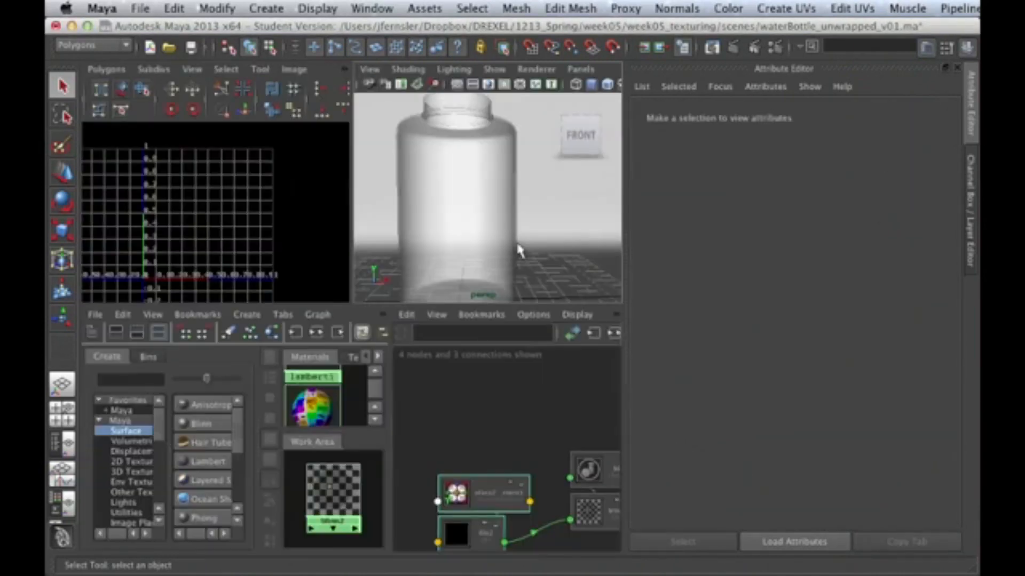
key(space)
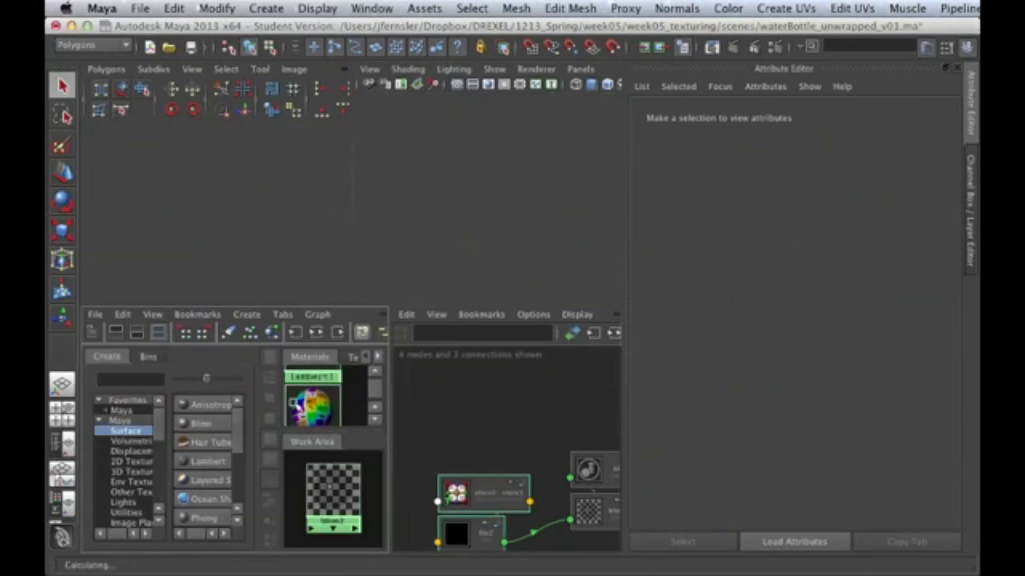
drag(363, 275, 509, 323)
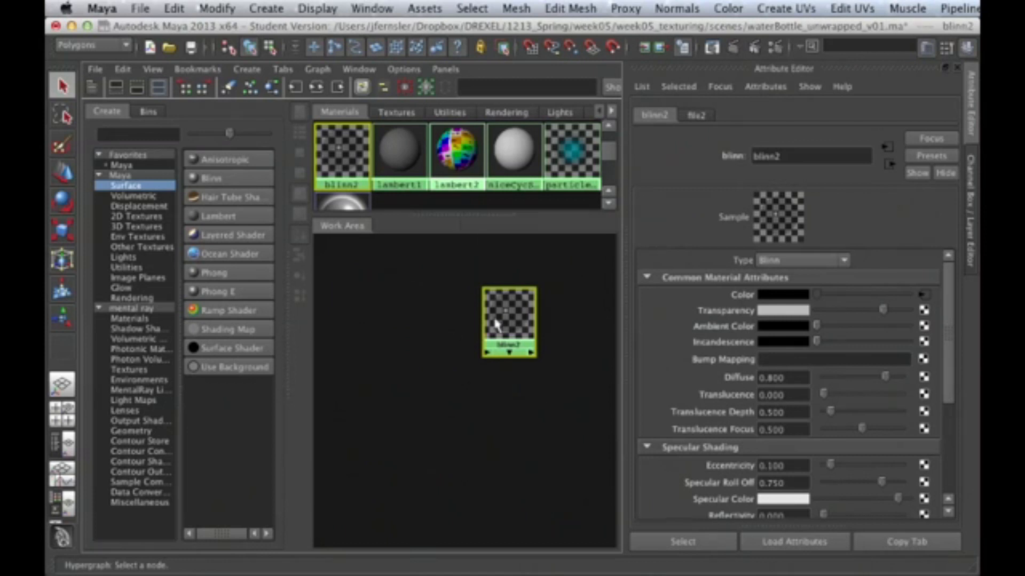
drag(515, 324, 505, 330)
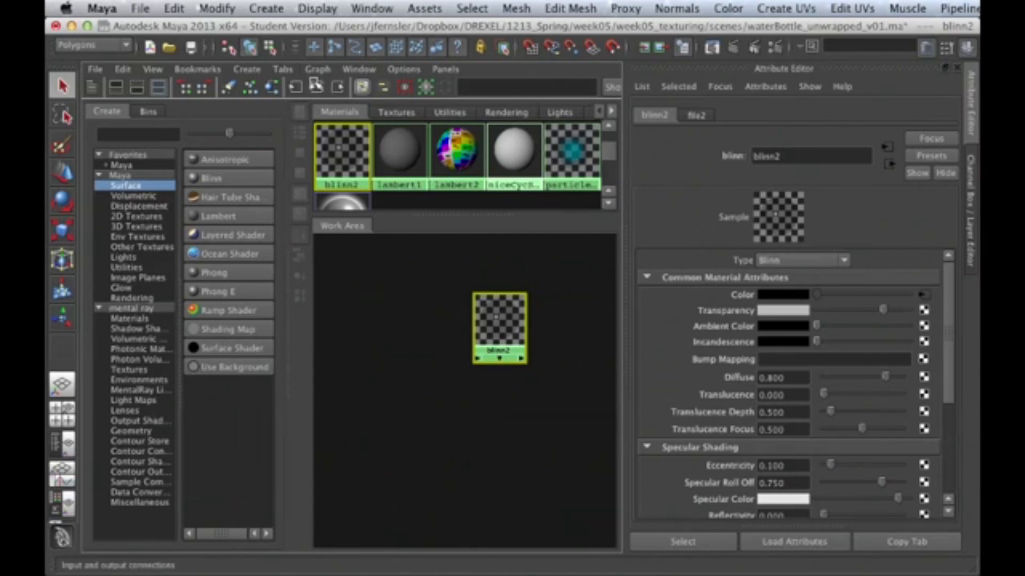
click(316, 88)
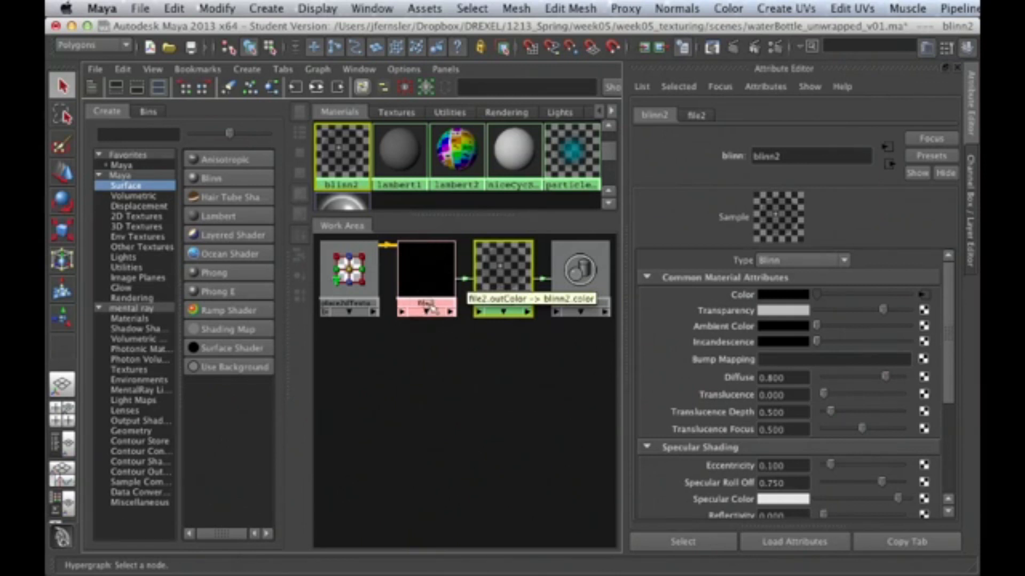
Step: Load bottle_color_v01.png from sourceimages into the file2 texture node and refresh its sample swatch
click(425, 279)
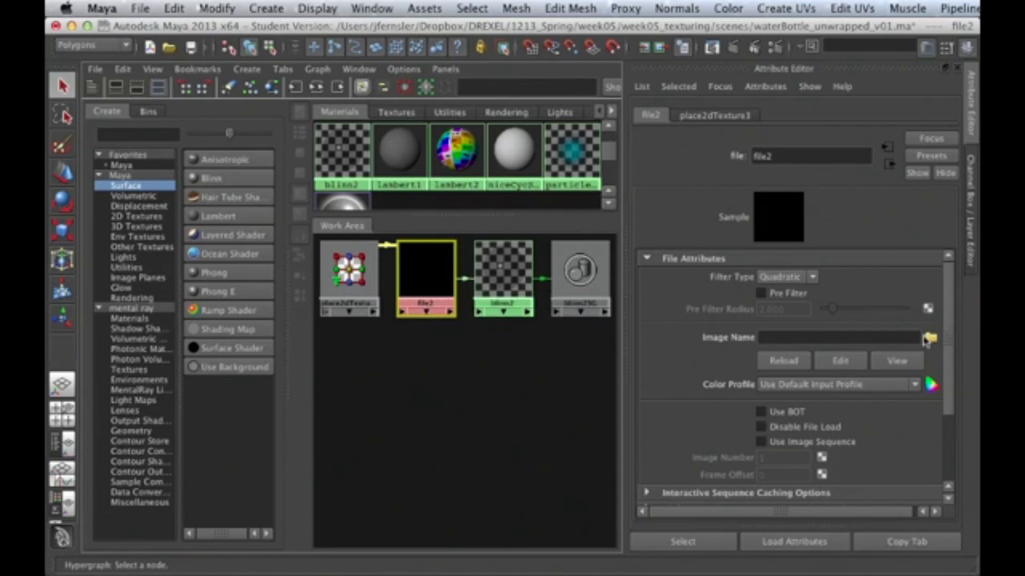
click(930, 337)
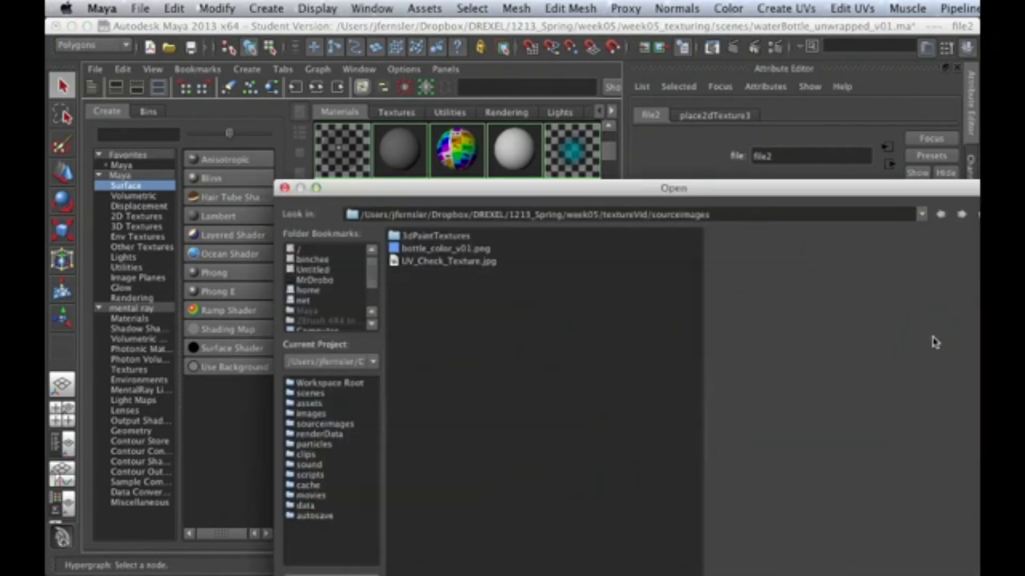
click(478, 249)
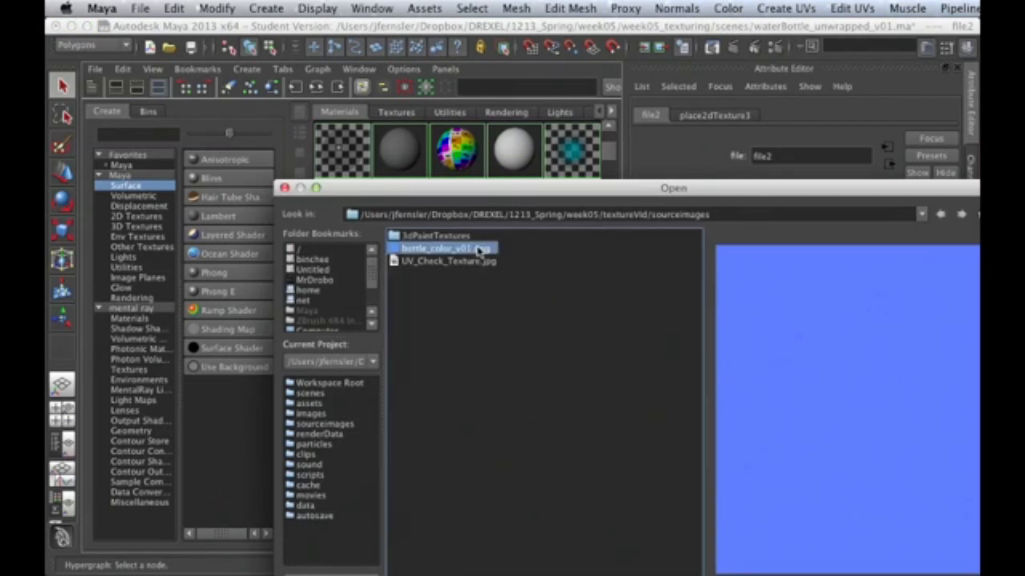
drag(736, 185, 581, 69)
click(875, 497)
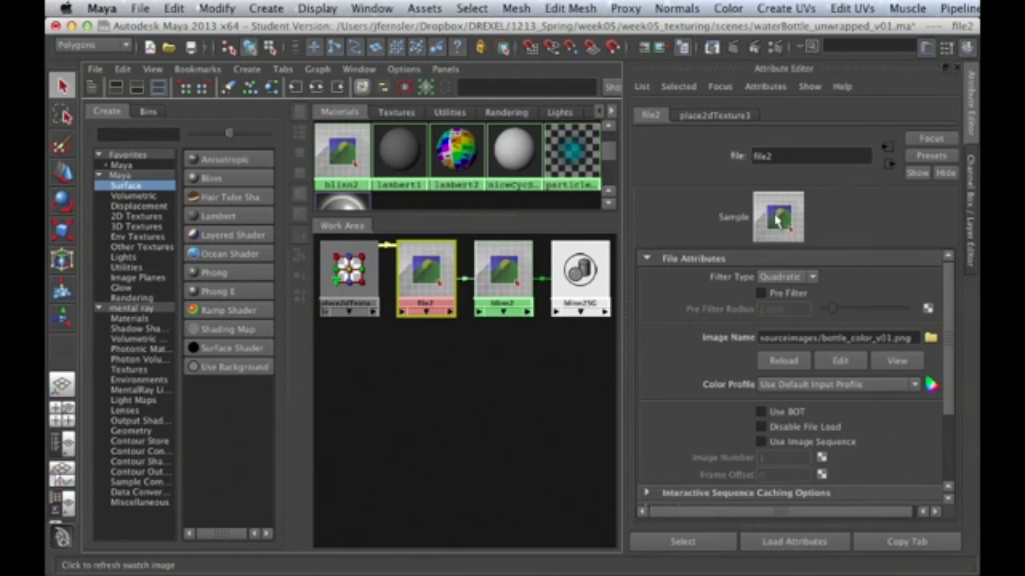
click(777, 219)
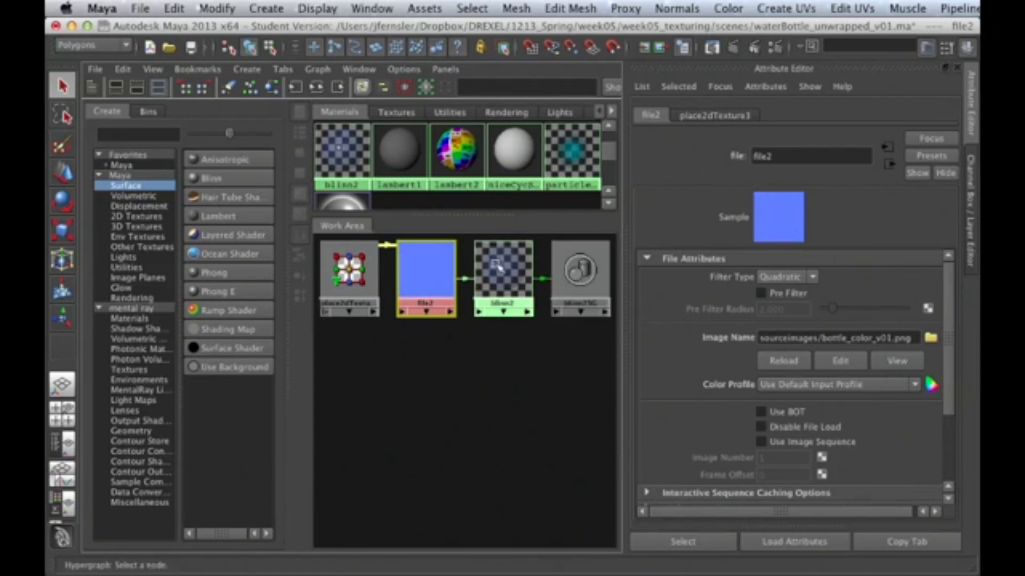
Step: Select the bottle in the perspective view and examine the applied texture from several angles alongside its UV layout
key(space)
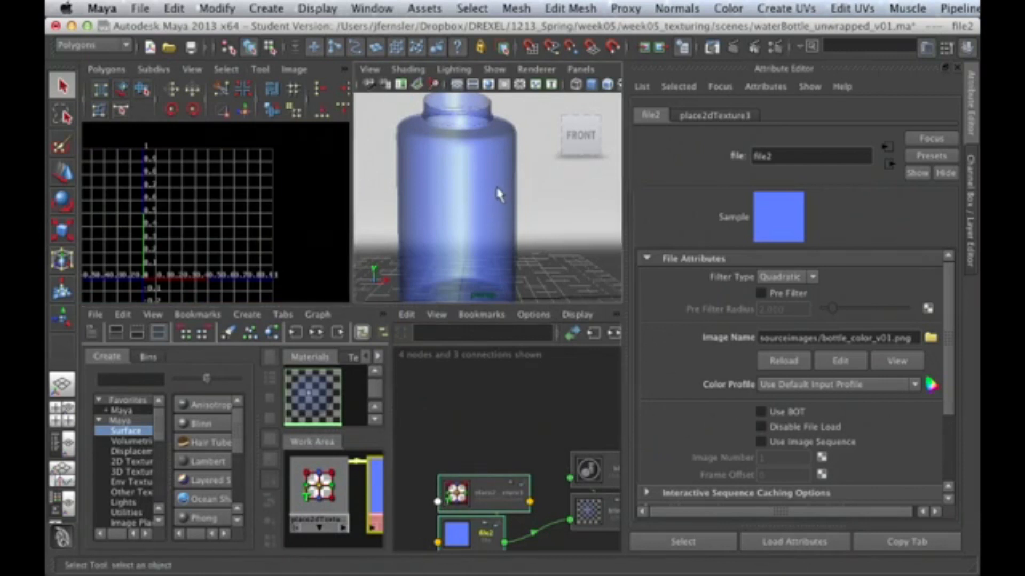
click(498, 192)
alt+drag(512, 156, 516, 195)
alt+middle_drag(518, 195, 549, 197)
mouse_move(550, 197)
alt+right_down()
mouse_move(501, 206)
mouse_move(534, 200)
alt+right_up()
mouse_move(534, 200)
alt+middle_down()
mouse_move(521, 194)
mouse_move(528, 202)
alt+middle_up()
alt+right_drag(529, 201, 483, 195)
alt+drag(483, 195, 476, 178)
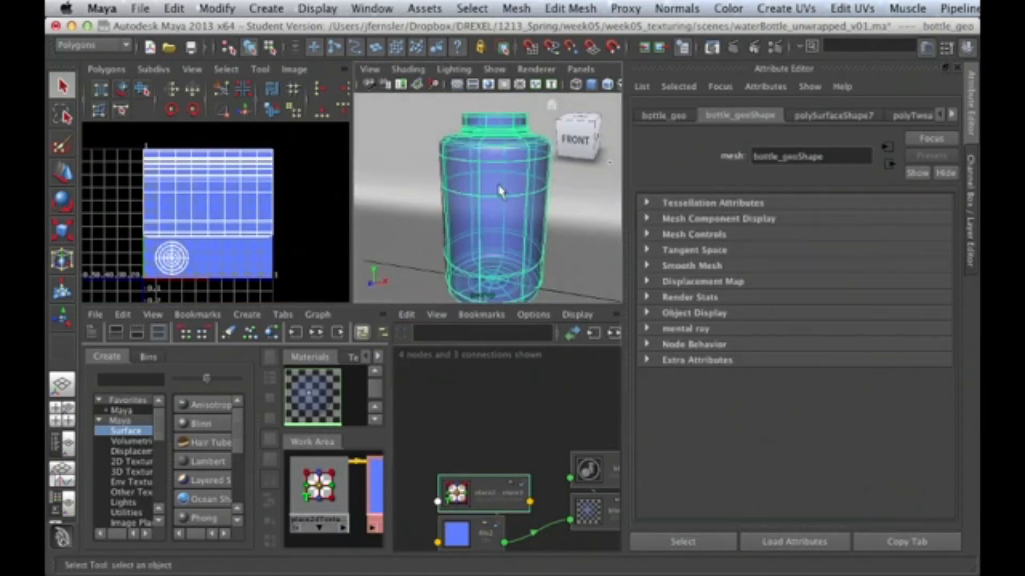
alt+drag(549, 187, 521, 208)
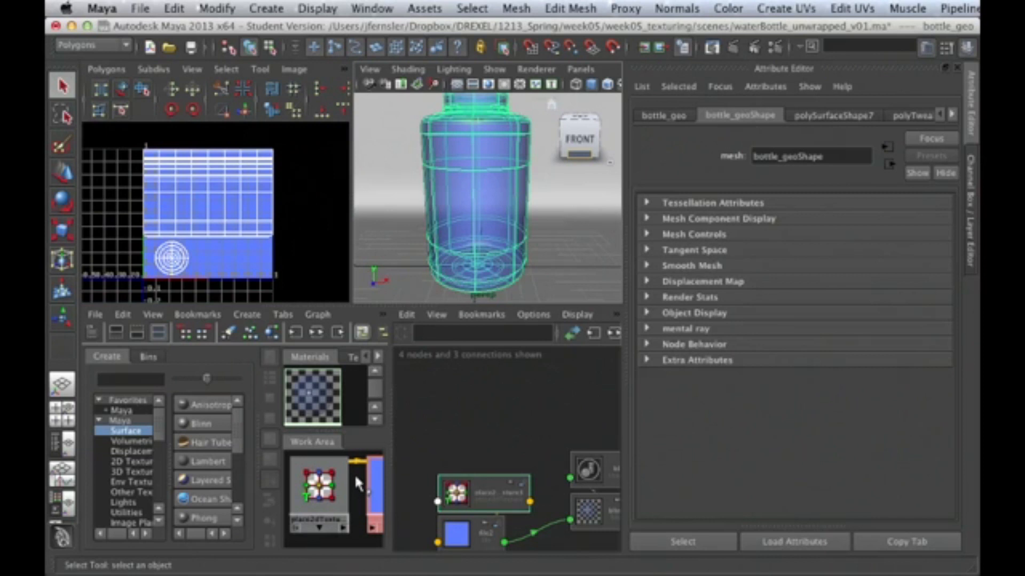
Step: Return to the enlarged Hypershade and create a 2D Ramp texture in the blinn2 work area
right_click(345, 502)
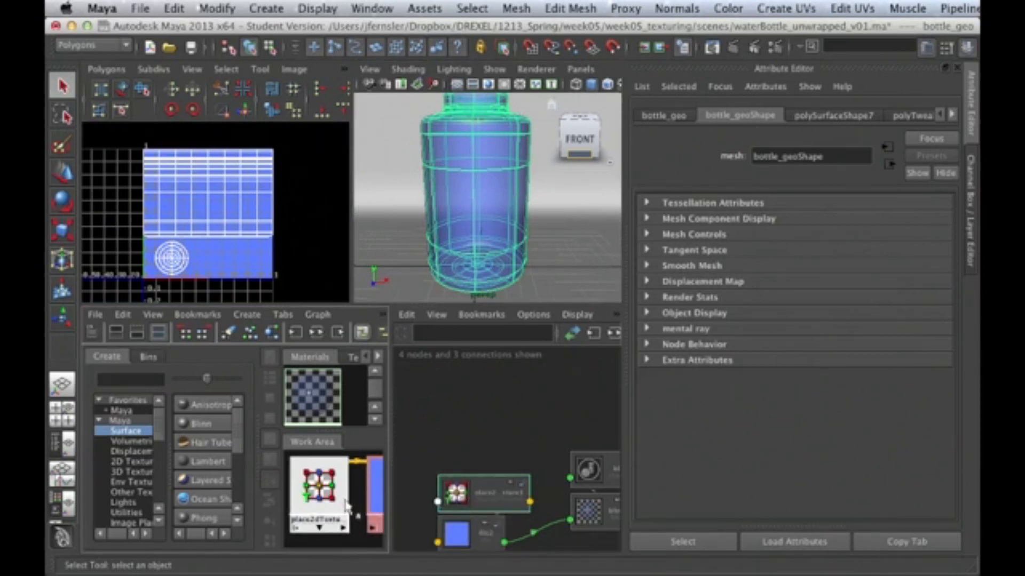
click(355, 490)
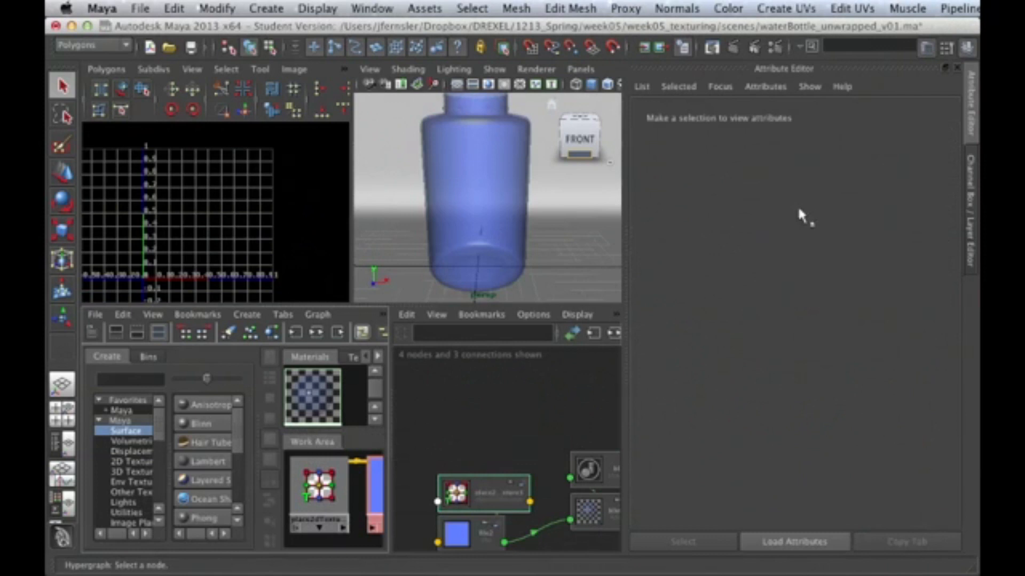
click(331, 502)
key(space)
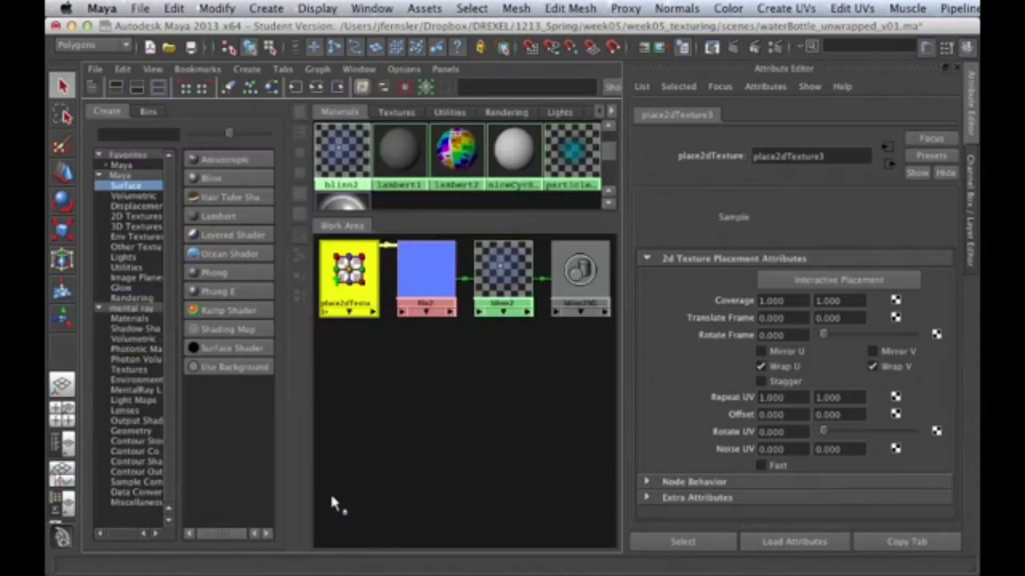
click(491, 268)
click(140, 216)
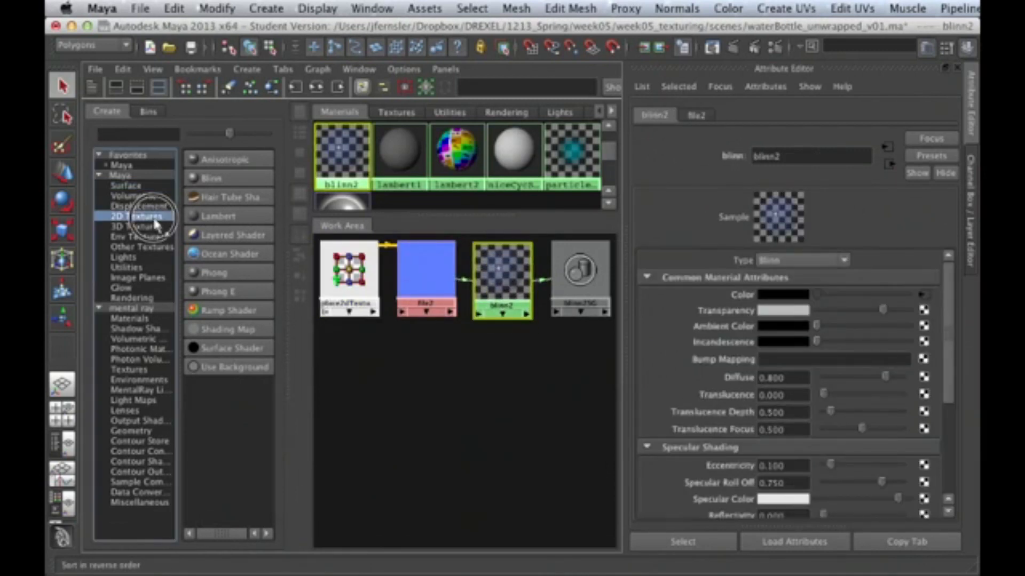
click(209, 404)
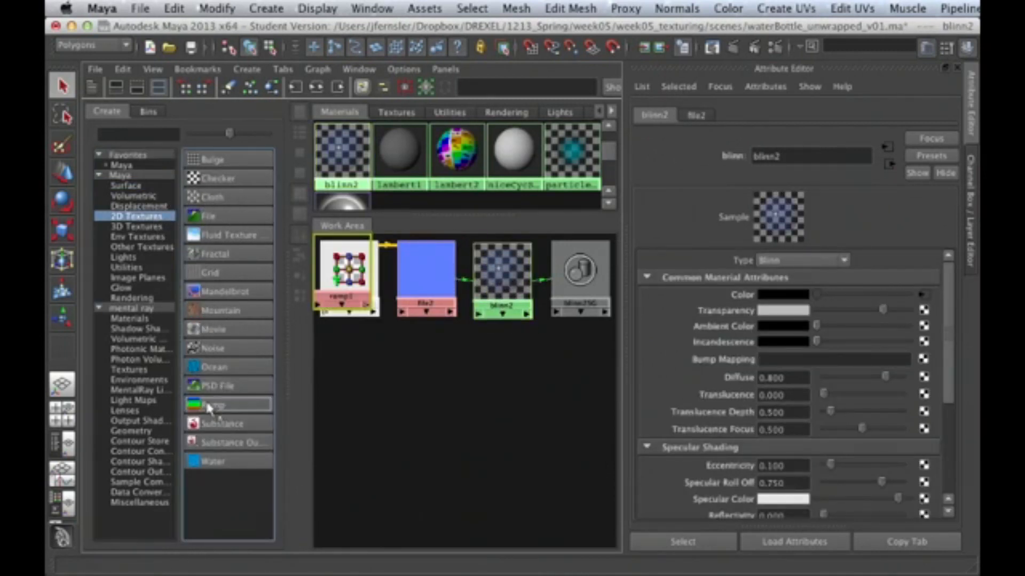
Step: Arrange the ramp node and its 2D placement node in a row beneath the file2 network
drag(351, 273, 431, 366)
scroll(418, 359, down, 2)
scroll(417, 358, down, 1)
drag(320, 291, 365, 361)
scroll(462, 357, up, 4)
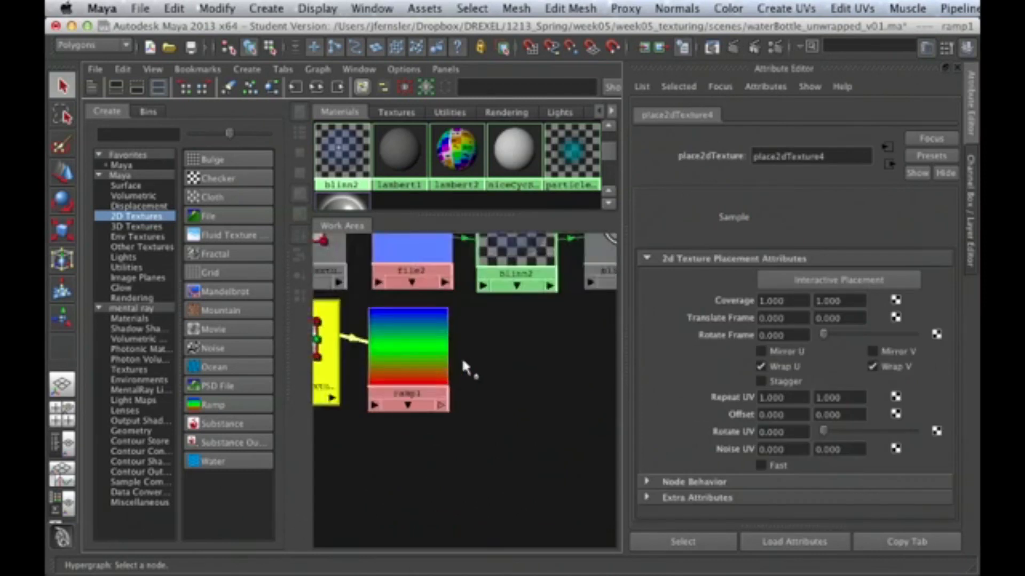
alt+middle_drag(448, 357, 443, 374)
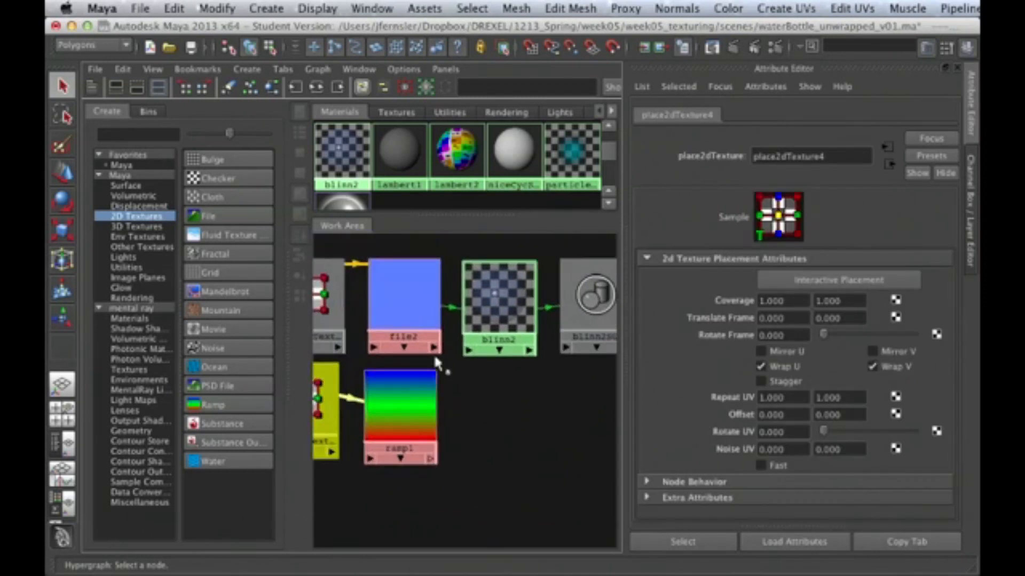
Step: Connect the ramp texture to blinn2's color input in place of file2, and check the two texture nodes
middle_drag(442, 416, 495, 310)
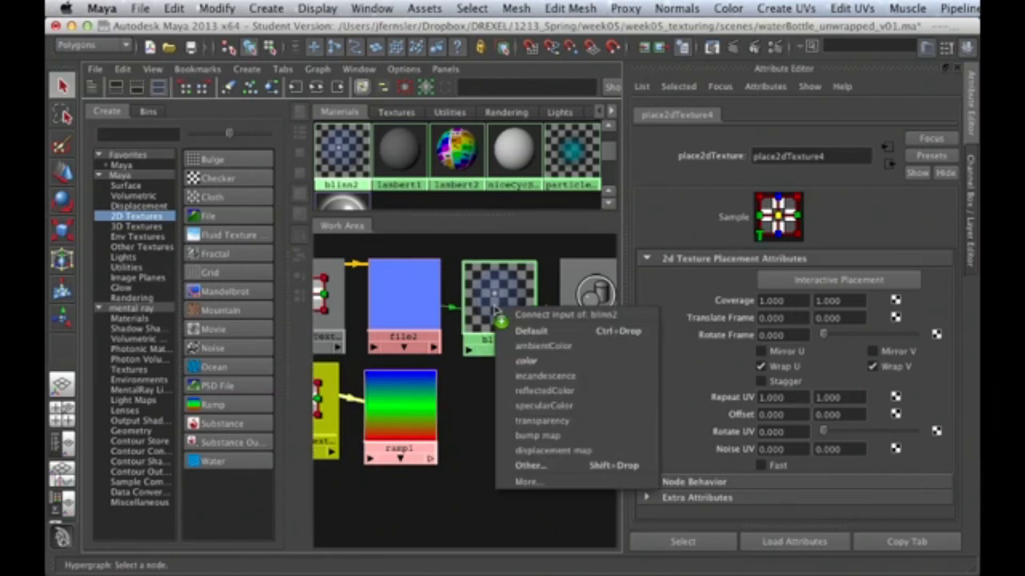
click(526, 361)
click(405, 298)
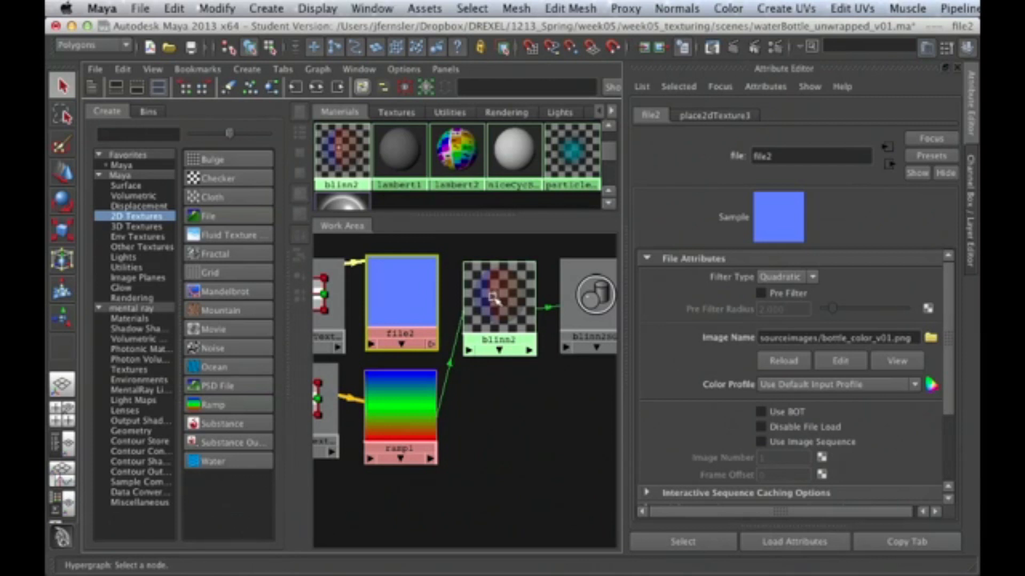
click(418, 413)
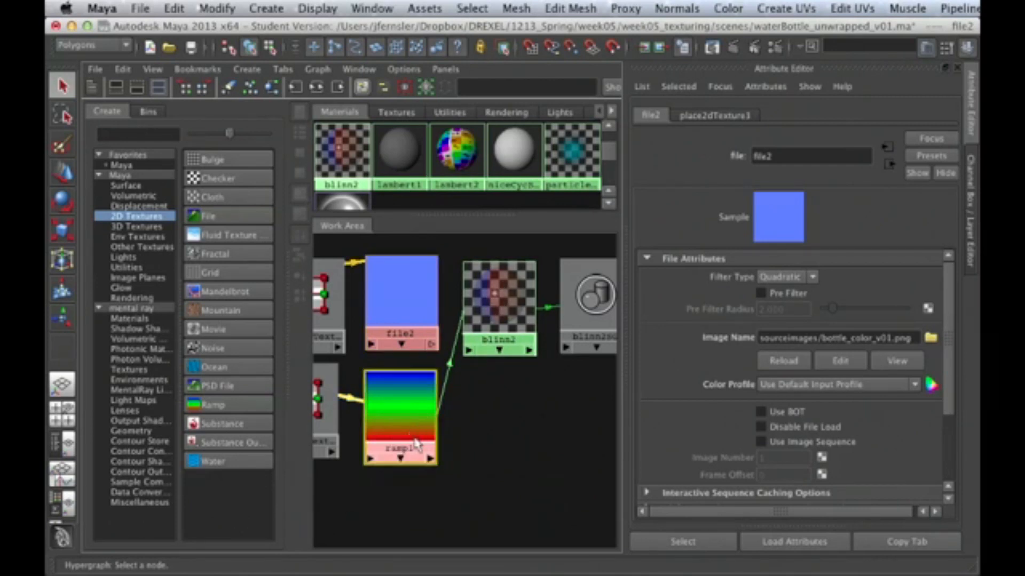
Step: Enlarge the perspective view to show the ramp on the bottle and set ramp1's interpolation to None
key(space)
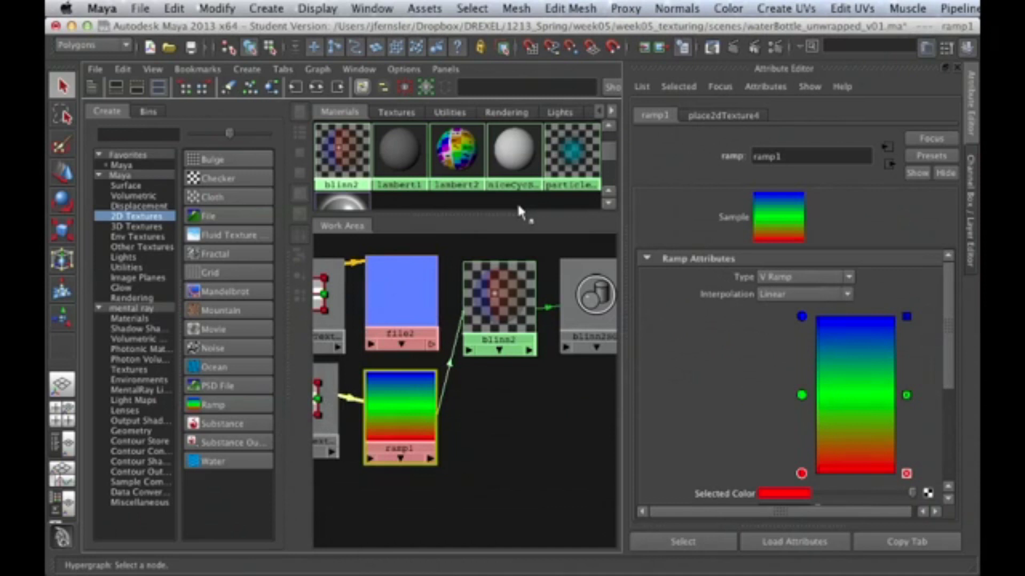
key(space)
key(space)
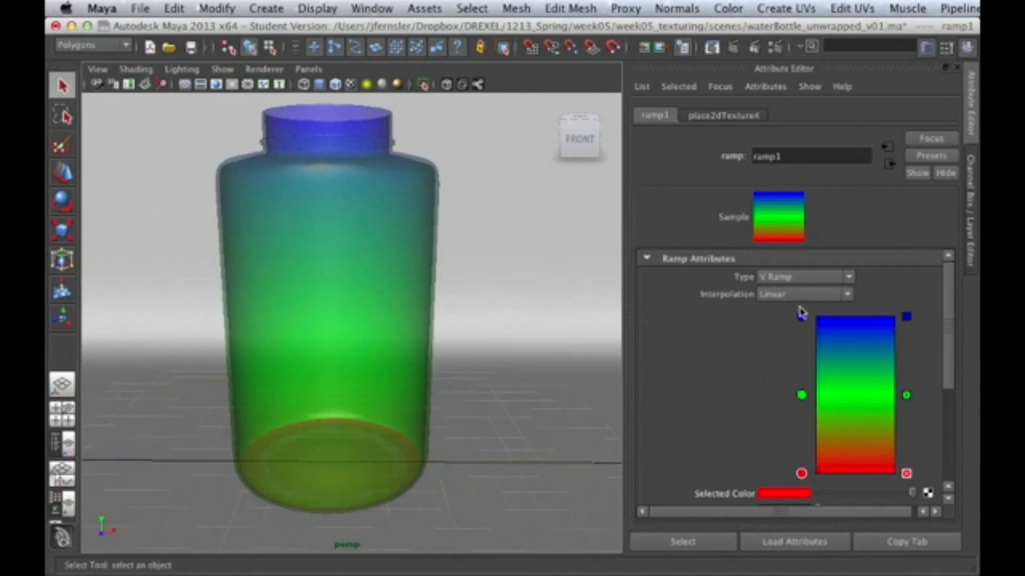
click(772, 295)
click(774, 306)
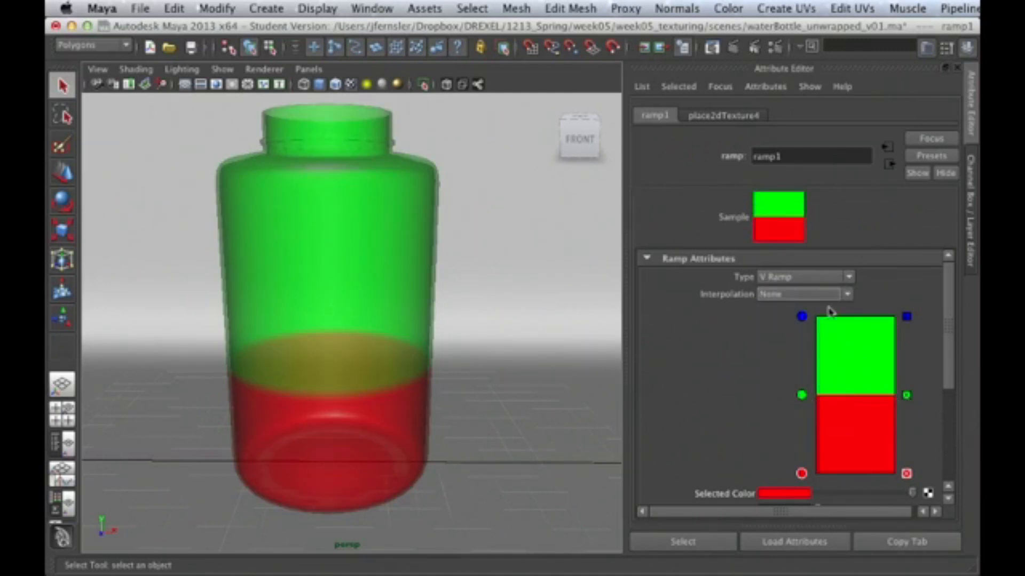
Step: Lower ramp1's green marker slightly and its blue marker further to form three hard color bands, and view the bottle
drag(805, 400, 805, 422)
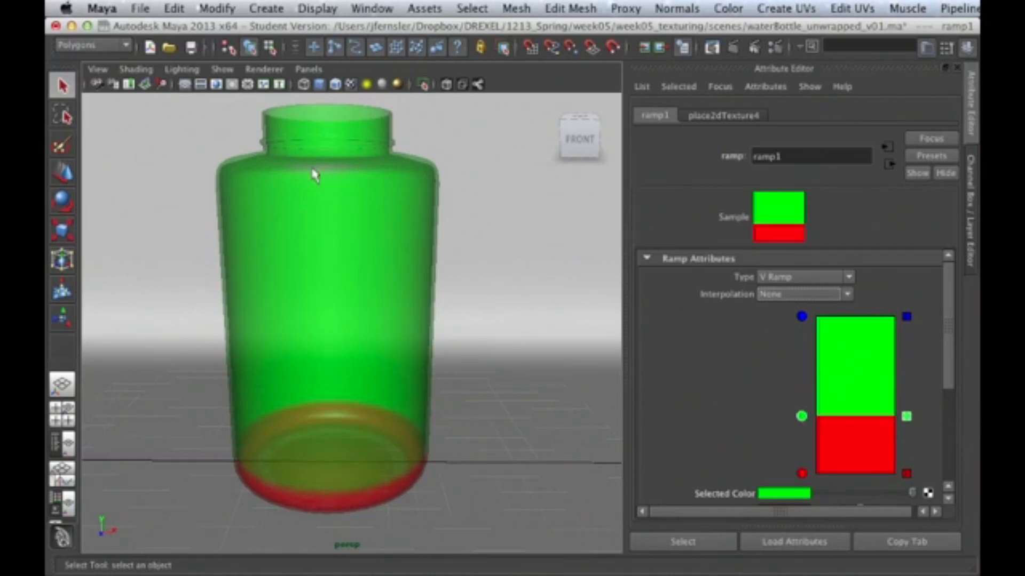
drag(801, 316, 802, 358)
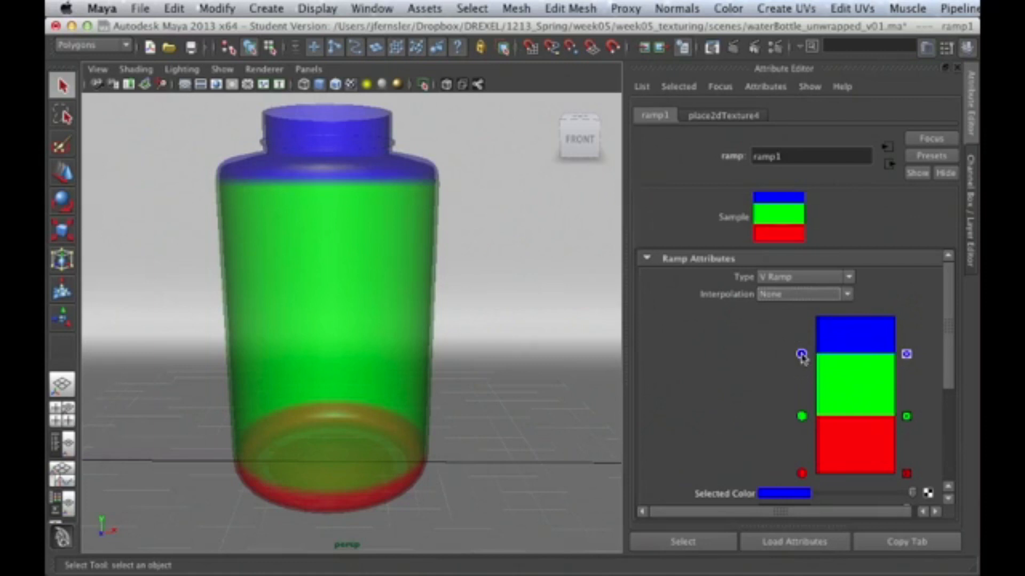
mouse_move(368, 235)
alt+mouse_down()
mouse_move(359, 231)
mouse_move(407, 193)
mouse_move(347, 237)
mouse_move(290, 240)
mouse_move(403, 217)
mouse_move(341, 233)
mouse_move(353, 242)
mouse_move(353, 229)
alt+mouse_up()
Step: Select the bottle in the perspective view and examine the color bands against its shells in the enlarged UV Texture Editor
key(space)
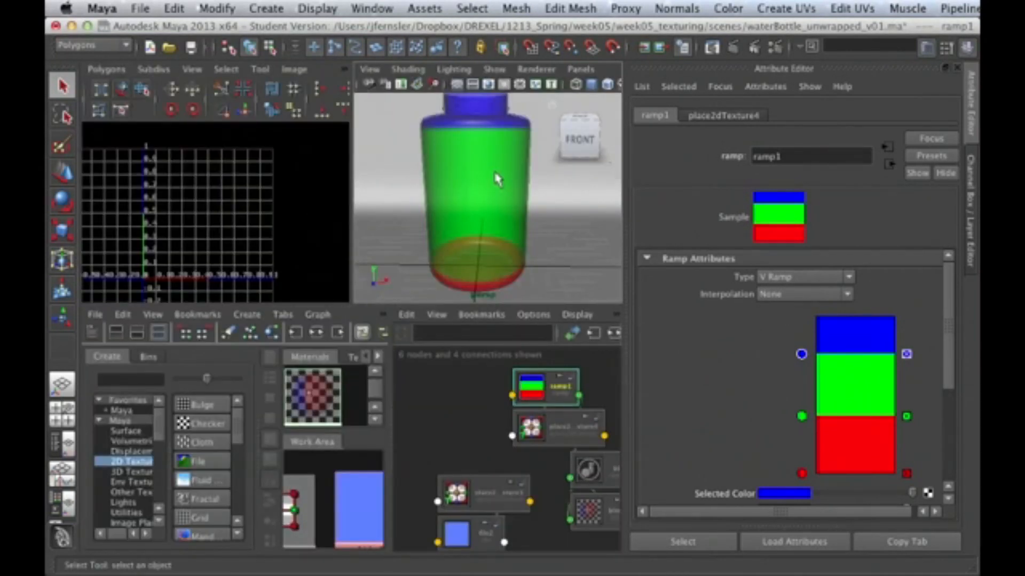
click(496, 178)
key(space)
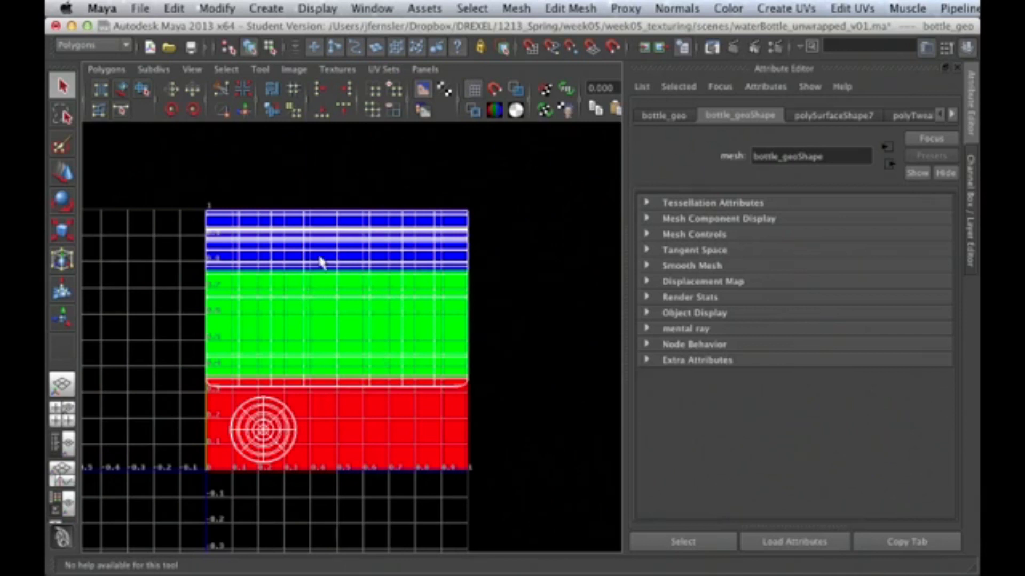
key(space)
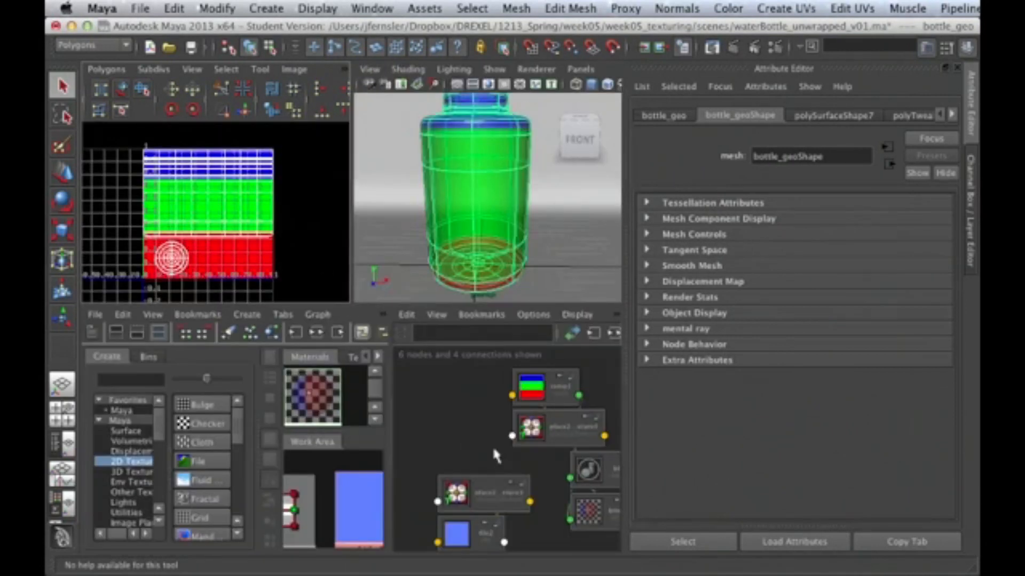
Step: Enlarge the Hypershade and connect file2 to blinn2's color input in place of the ramp texture
click(350, 512)
key(space)
middle_drag(424, 285, 501, 291)
click(541, 348)
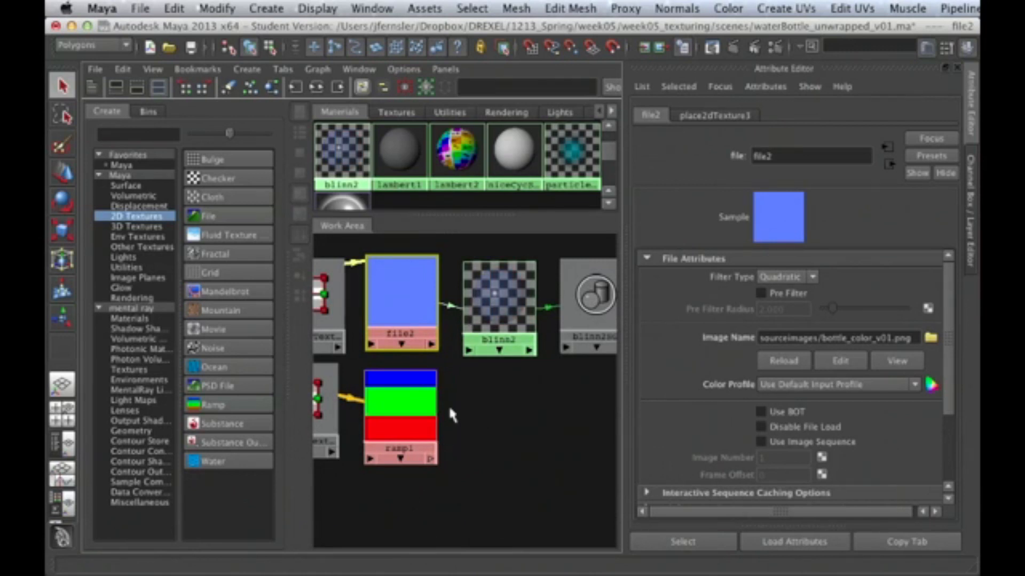
Step: Switch to Photoshop, show the text group with the H2O logo and measuring marks, and hide the UVs layer
key(super+Tab)
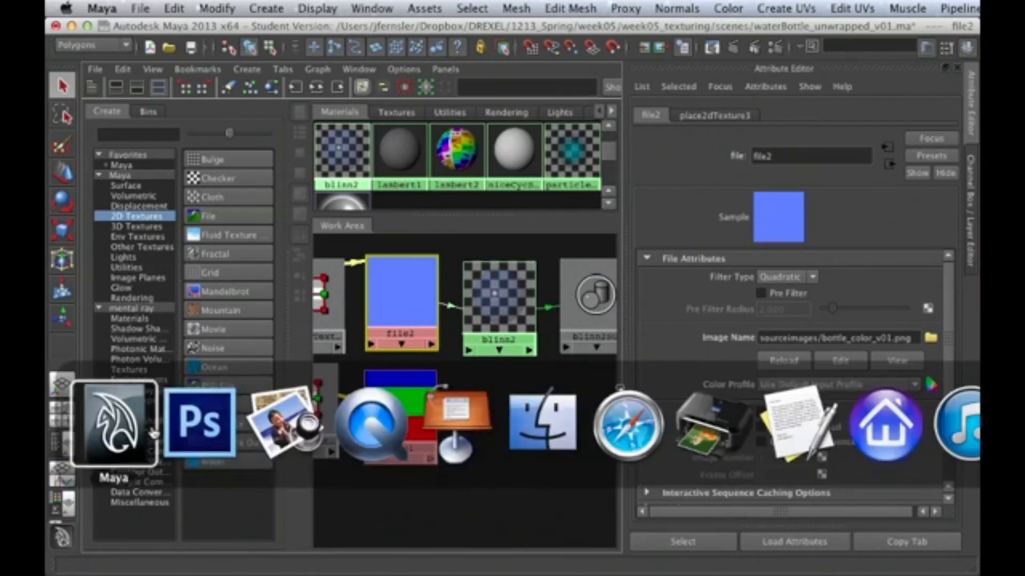
click(191, 430)
click(821, 460)
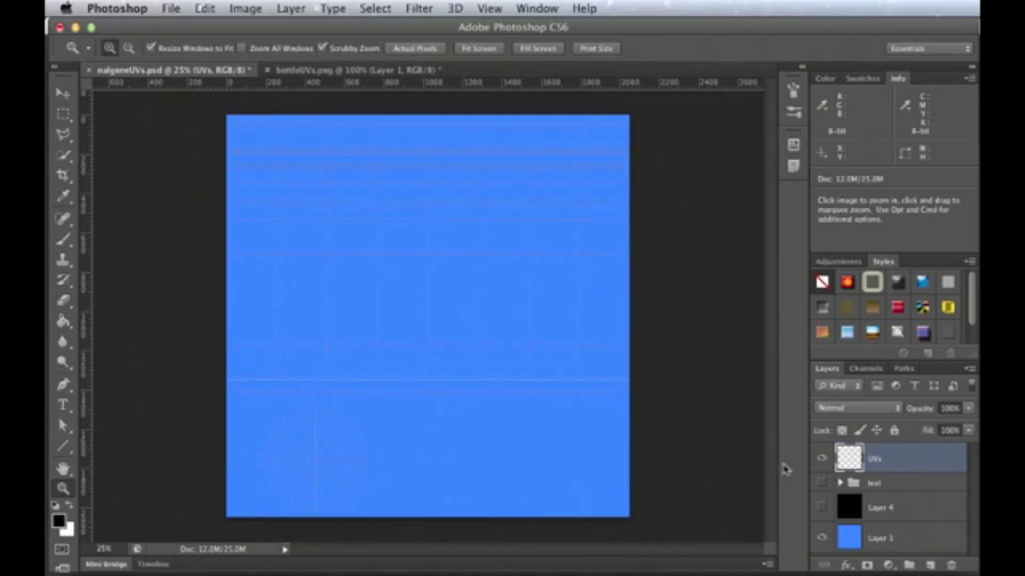
click(822, 460)
click(821, 458)
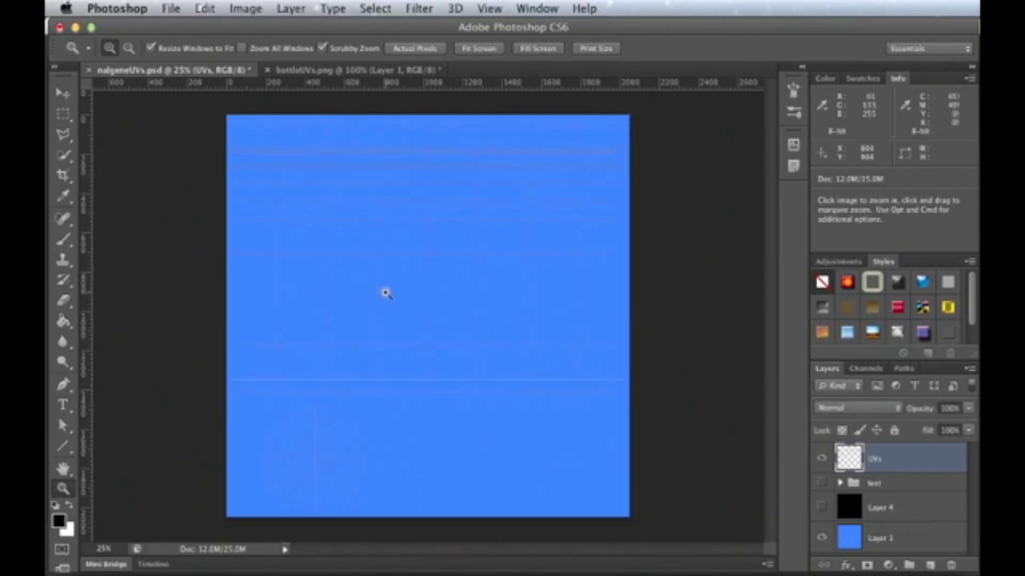
click(822, 483)
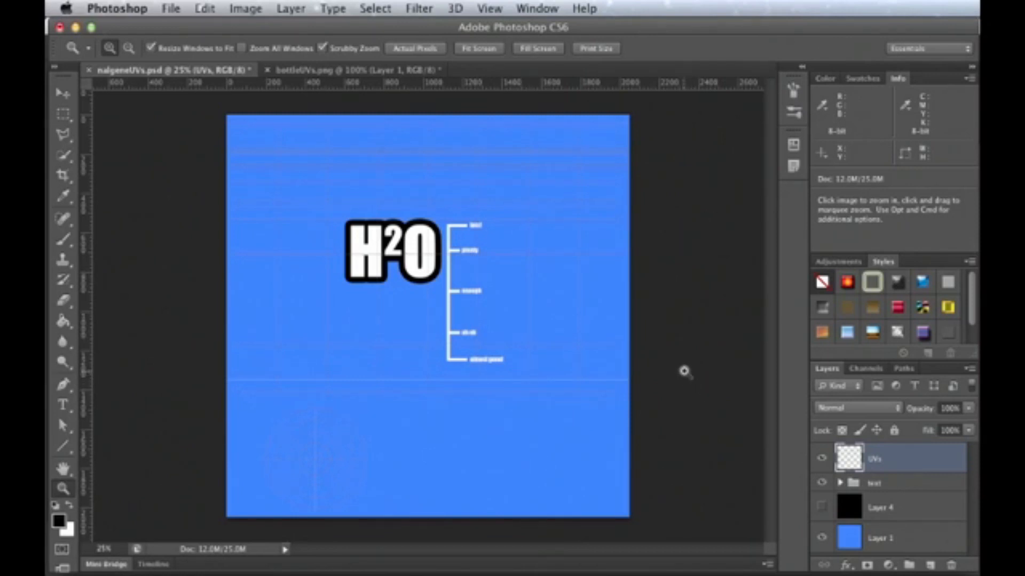
click(821, 460)
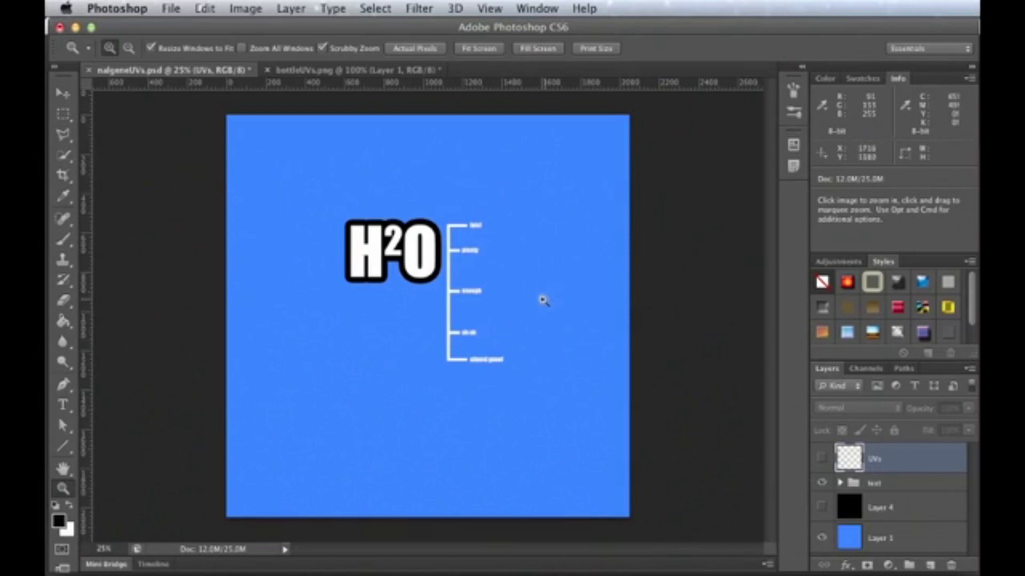
Step: Start saving the texture under a new name and choose the sourceimages folder inside textureVid
click(170, 9)
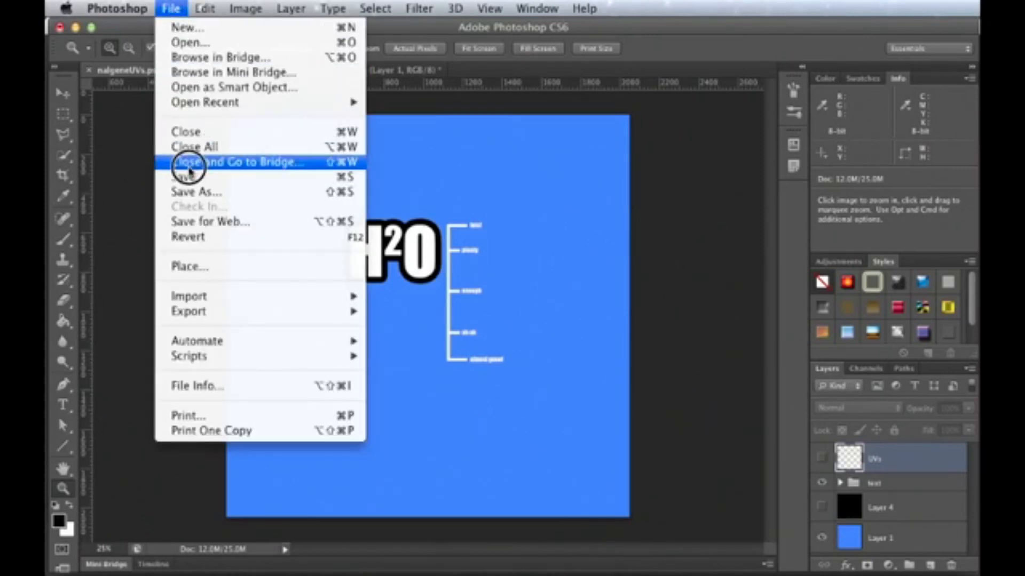
click(187, 191)
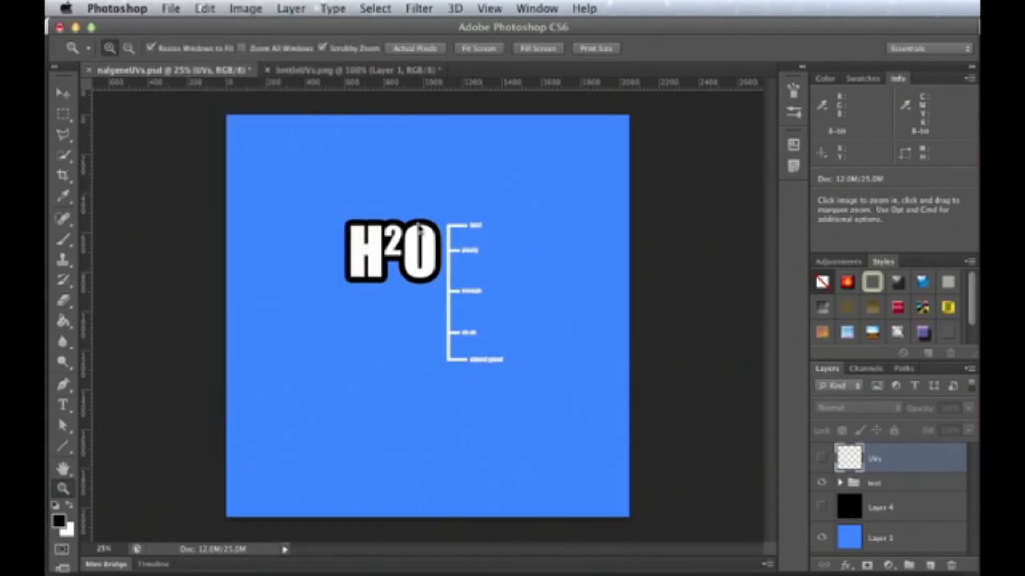
scroll(529, 237, left, 5)
scroll(529, 236, left, 2)
scroll(528, 237, right, 2)
click(430, 251)
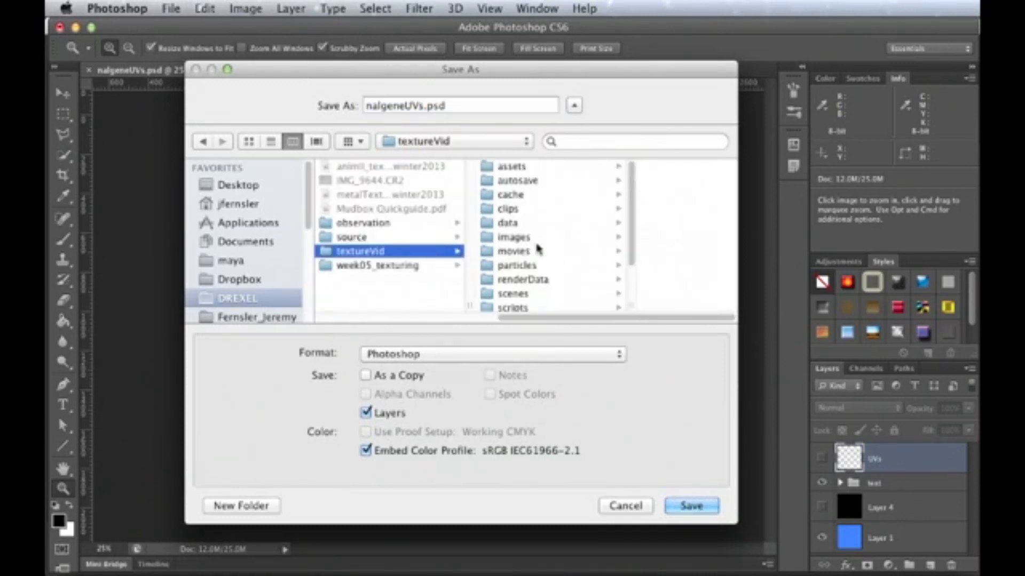
scroll(549, 279, down, 3)
click(555, 290)
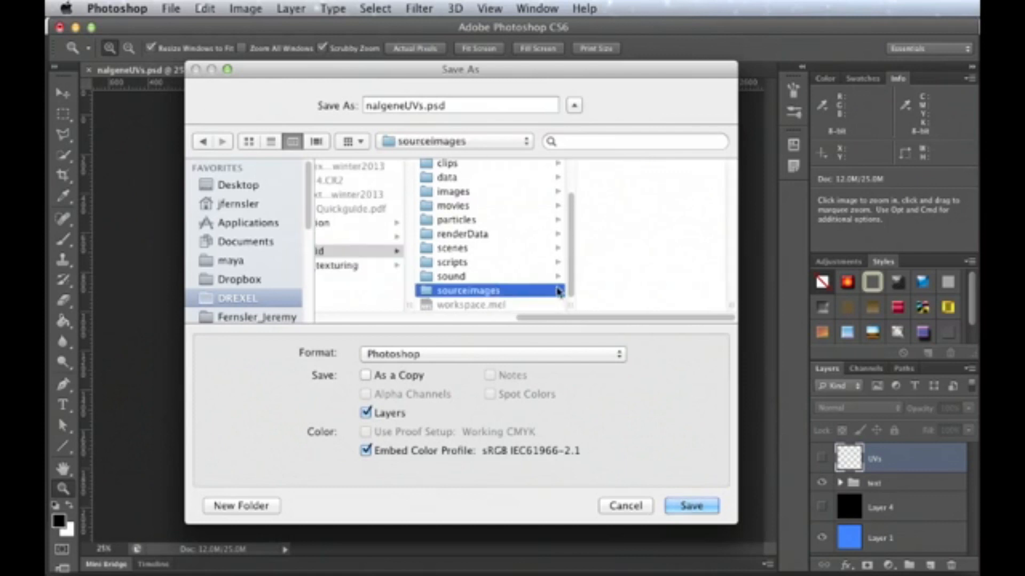
Step: Save the image in PNG format over bottle_color_v01.png, with Smallest / Slow compression and no interlacing
click(647, 181)
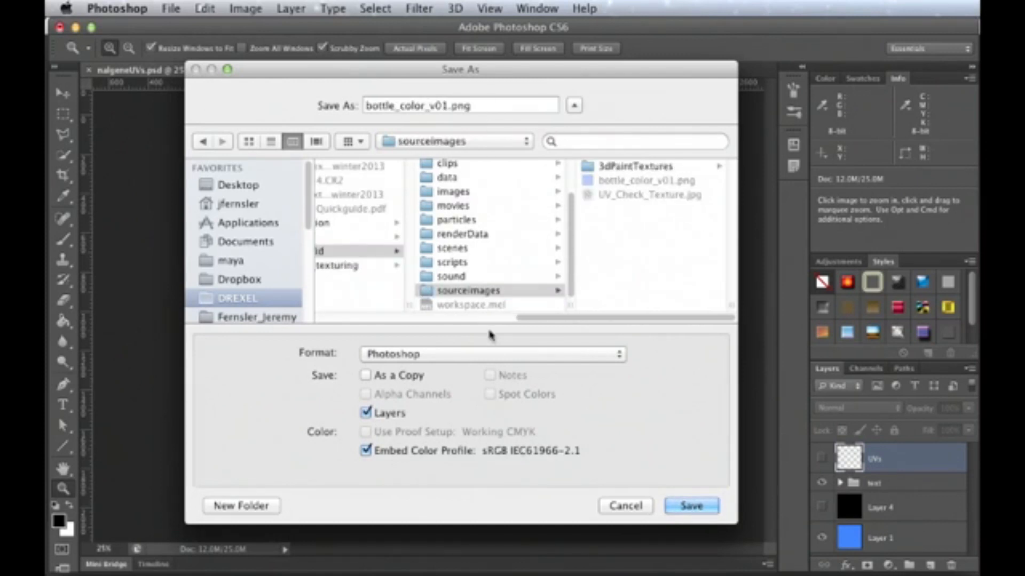
click(492, 353)
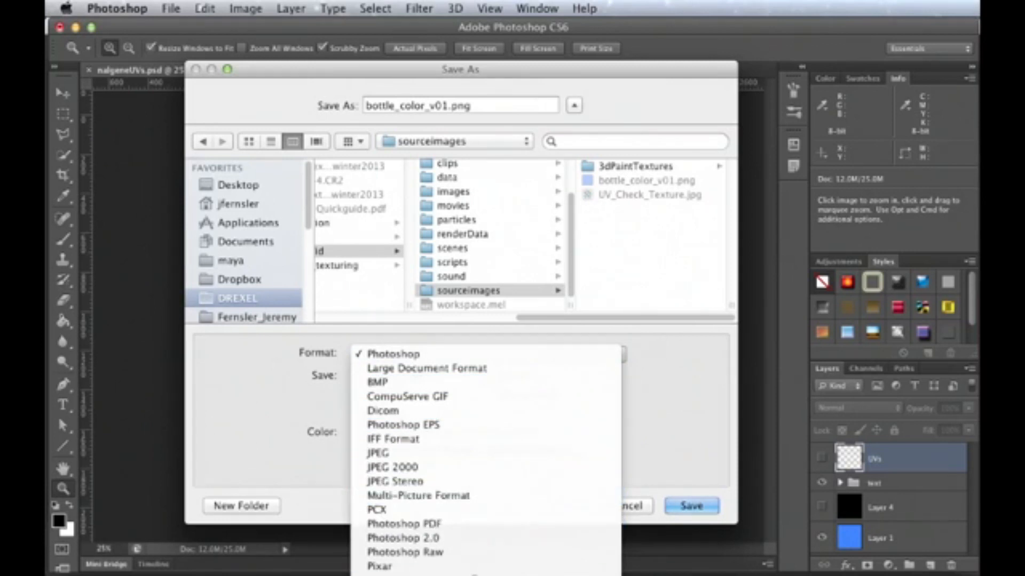
click(474, 568)
click(694, 503)
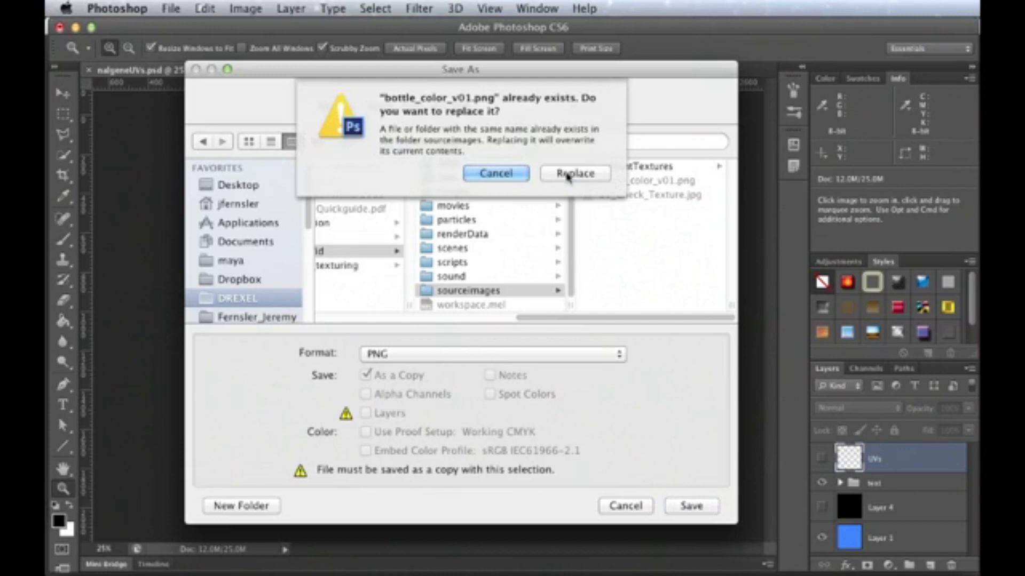
click(569, 175)
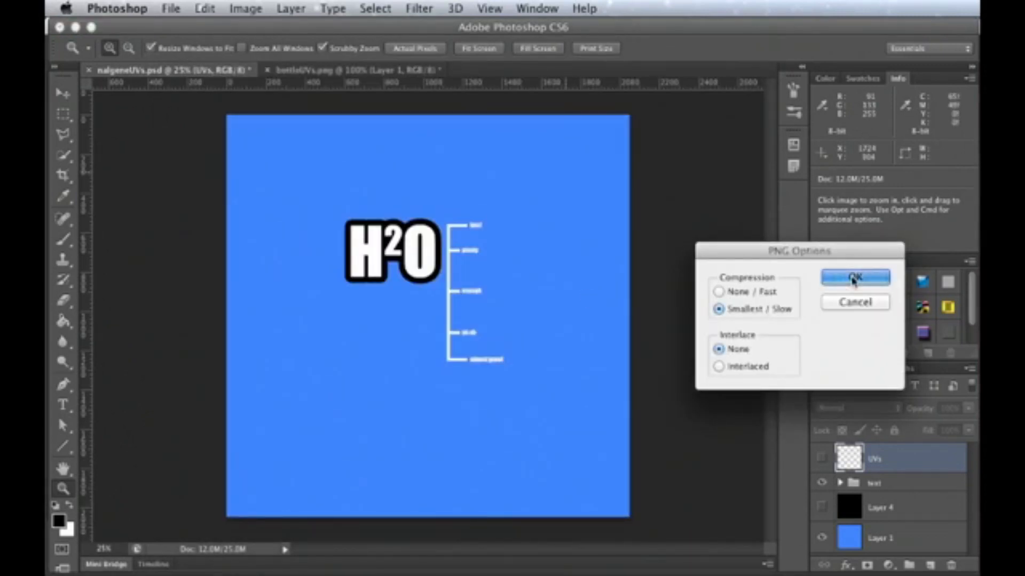
click(854, 278)
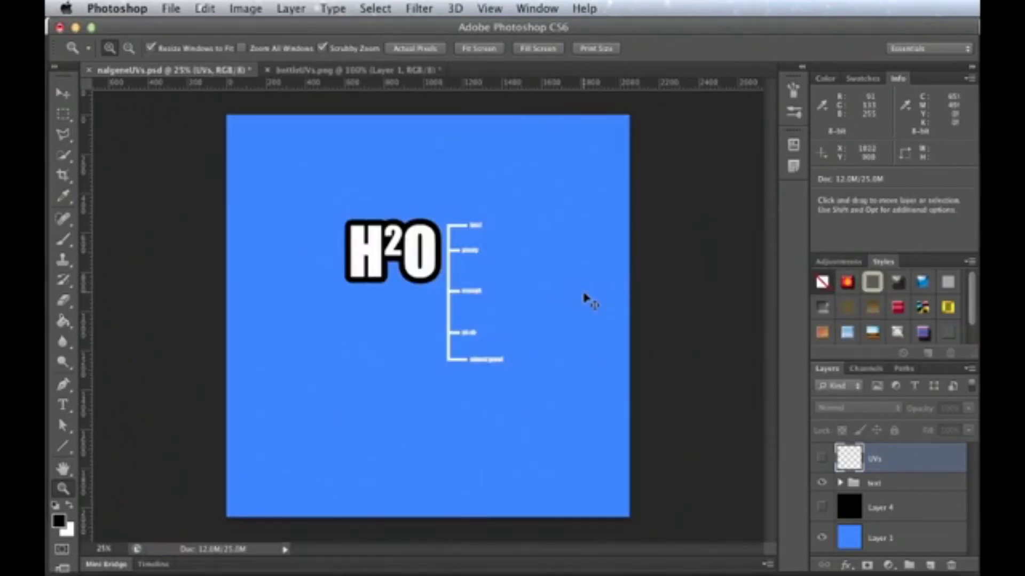
Step: Save nalgeneUVs.psd, start another Save As, and choose textureVid's sourceimages folder
key(super+s)
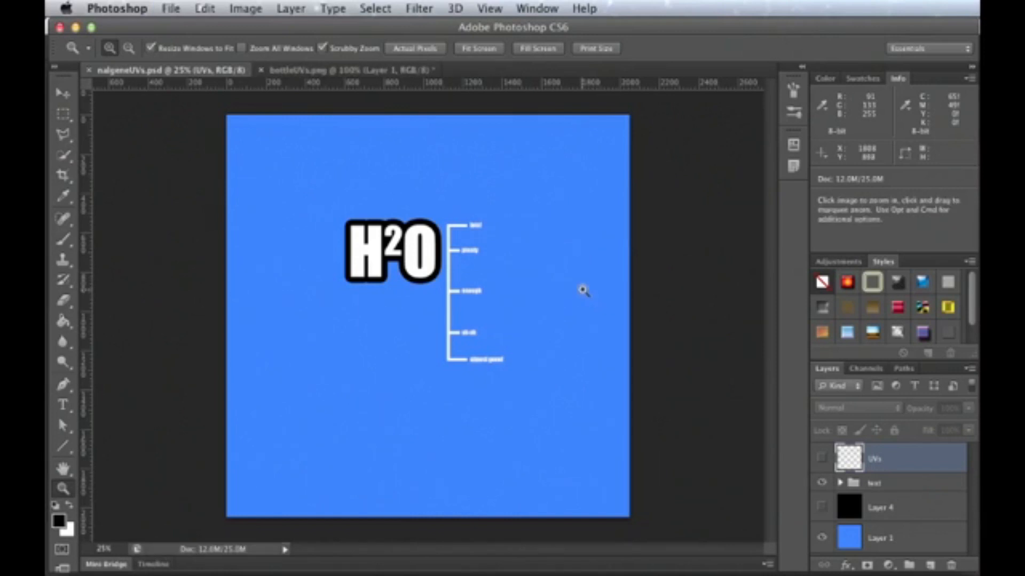
key(super+shift+s)
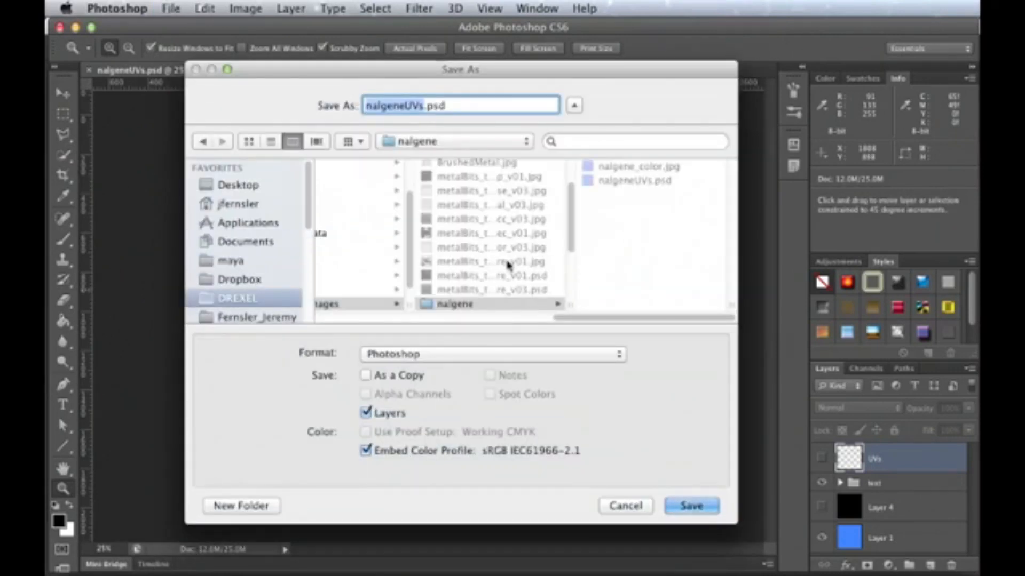
scroll(510, 264, left, 6)
click(534, 251)
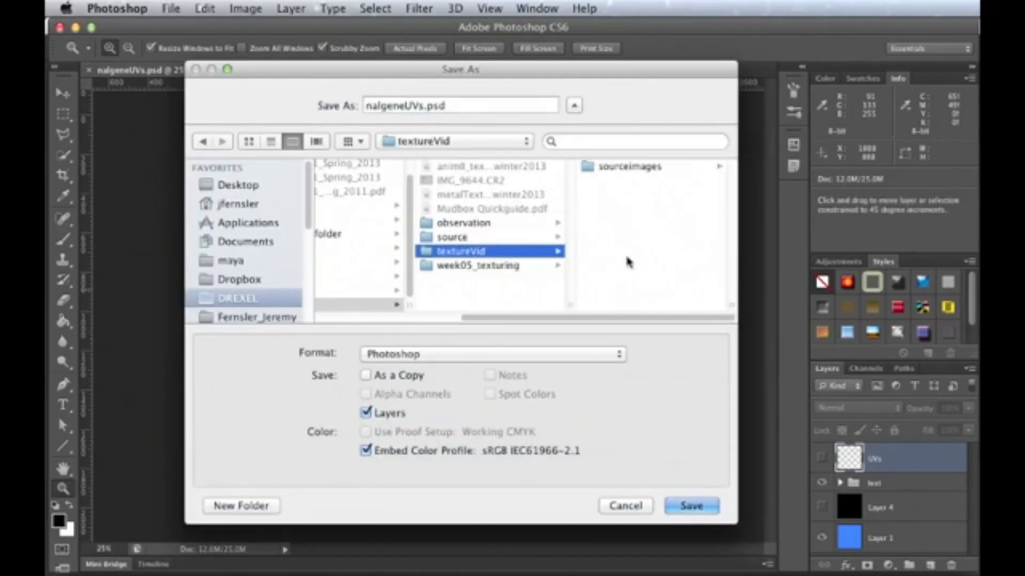
click(608, 168)
scroll(451, 284, down, 1)
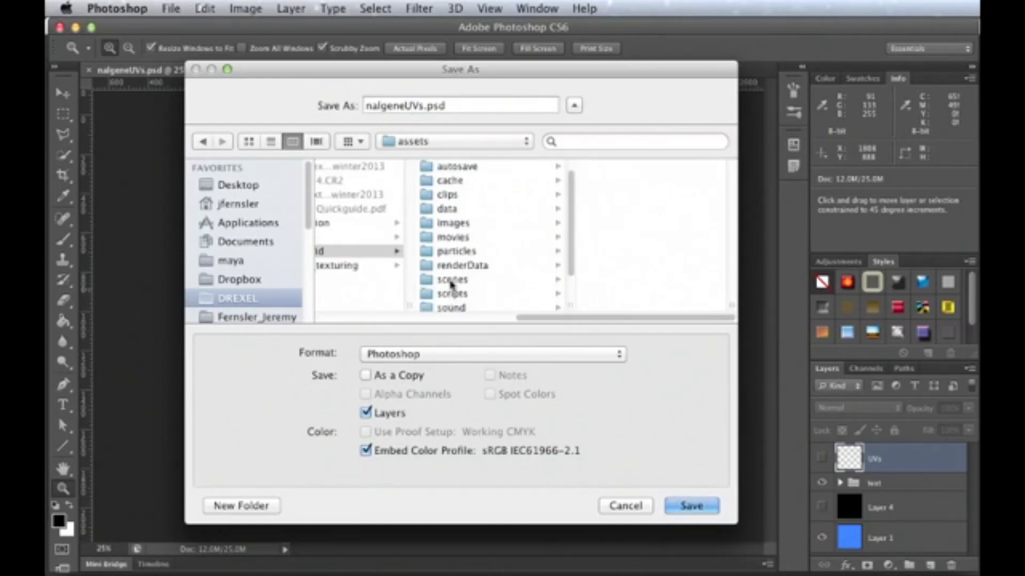
scroll(450, 284, down, 2)
click(473, 291)
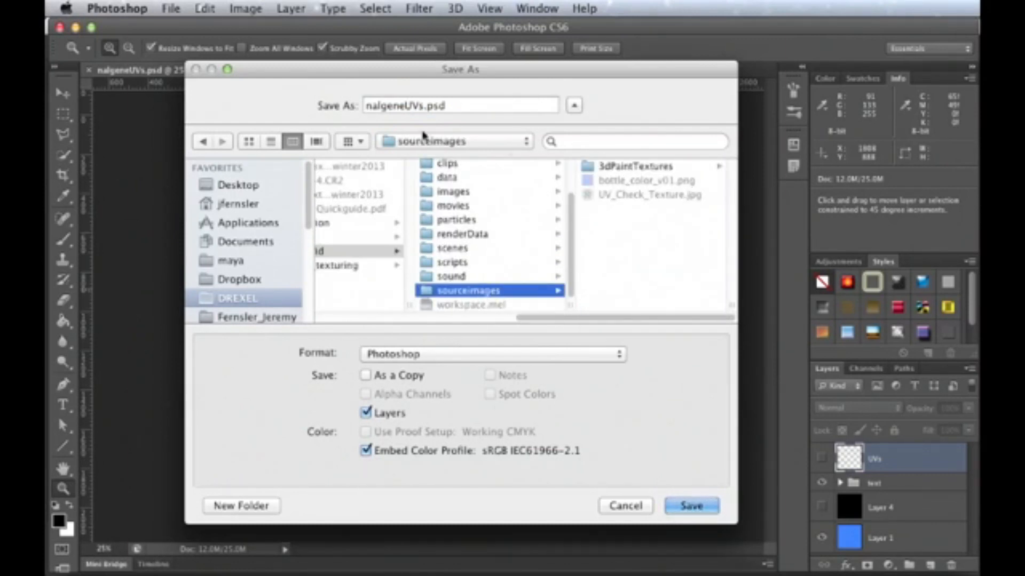
Step: Save the layered document in Photoshop format as bottleTextures_v01.psd with Maximize Compatibility on
double_click(384, 105)
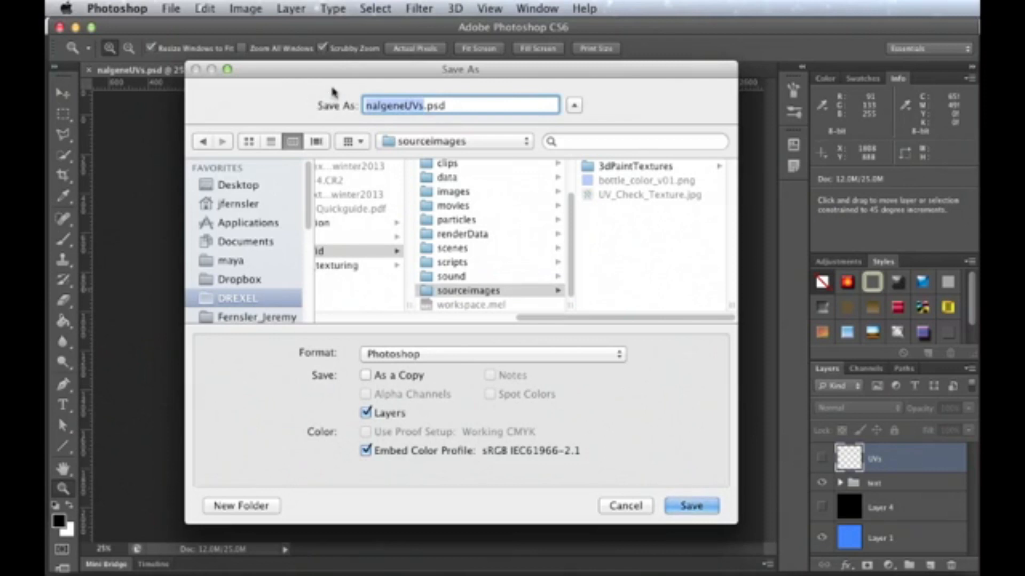
text(bottle)
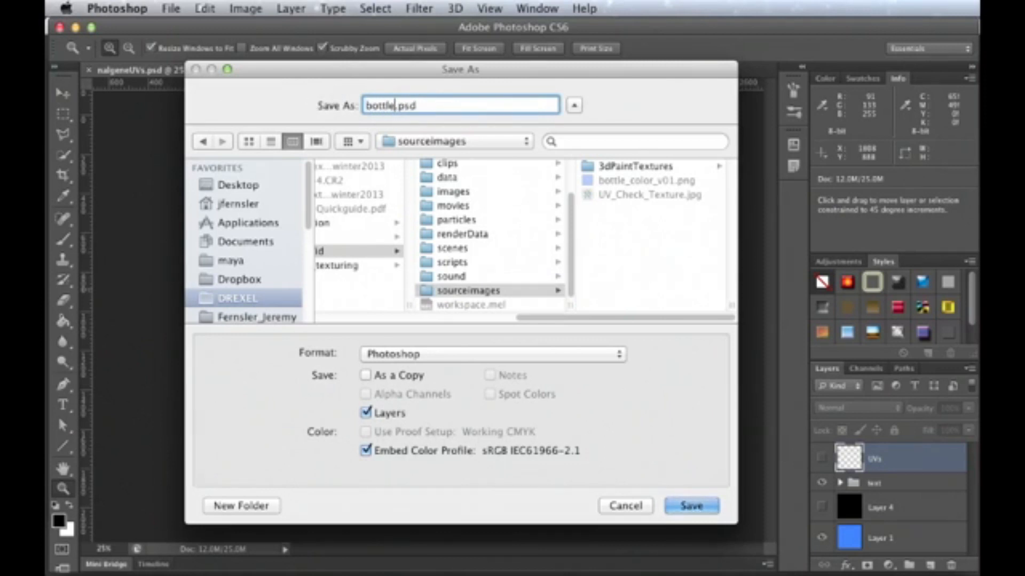
text(Textures_v01)
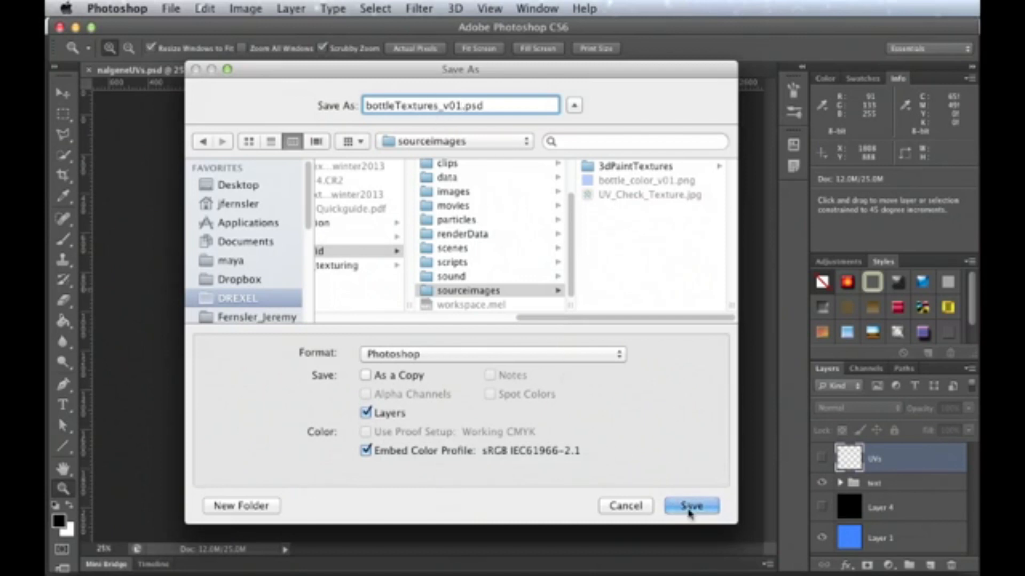
click(689, 510)
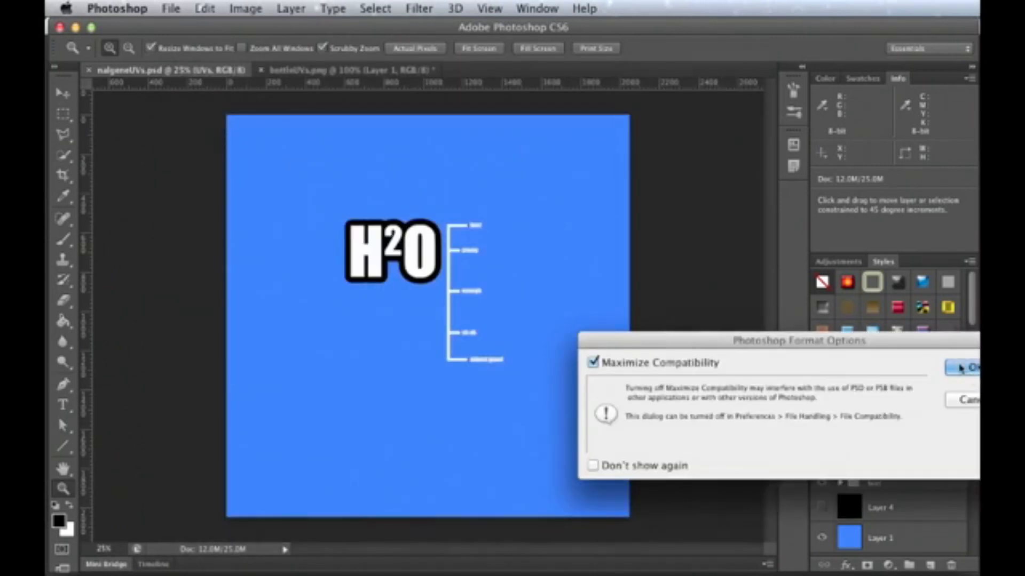
click(697, 388)
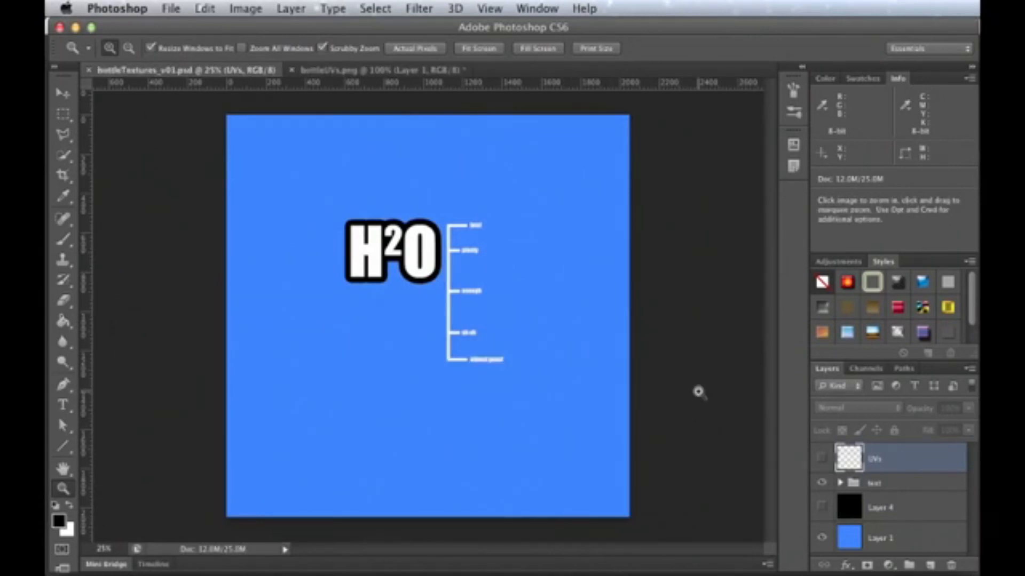
Step: Switch to Maya and reload the bottle_color_v01.png image on the file2 texture node
key(super)
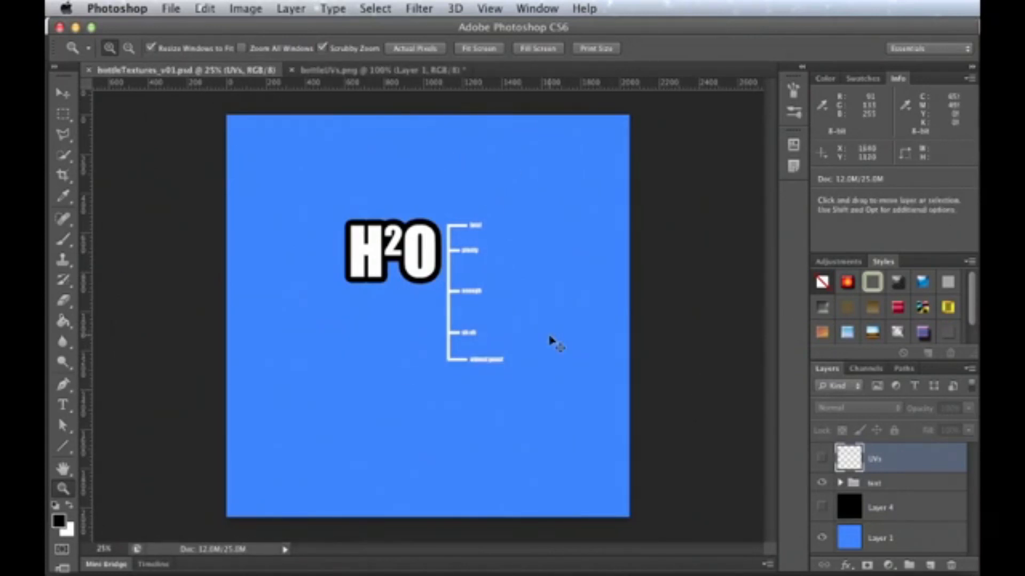
key(super+Tab)
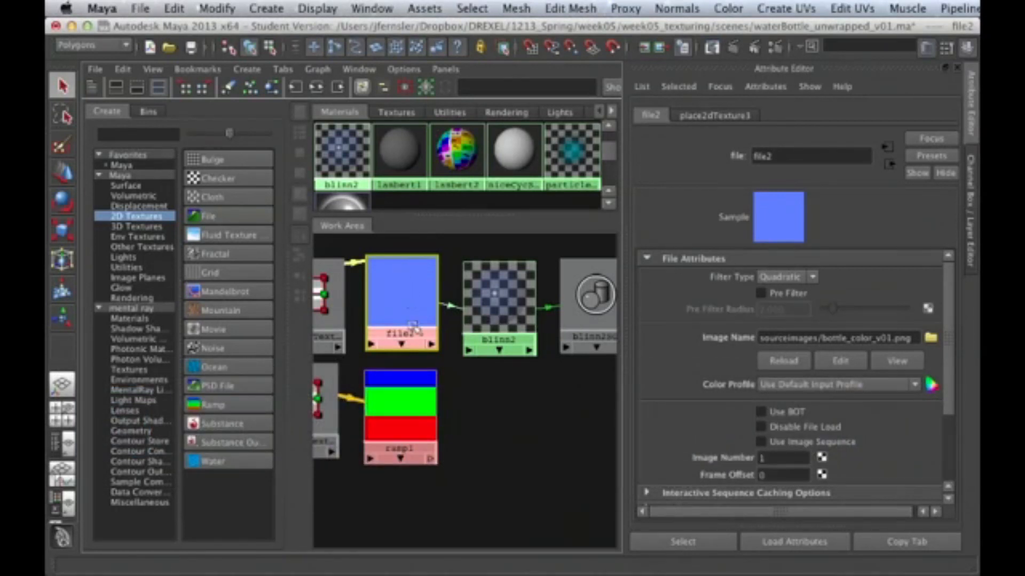
click(774, 364)
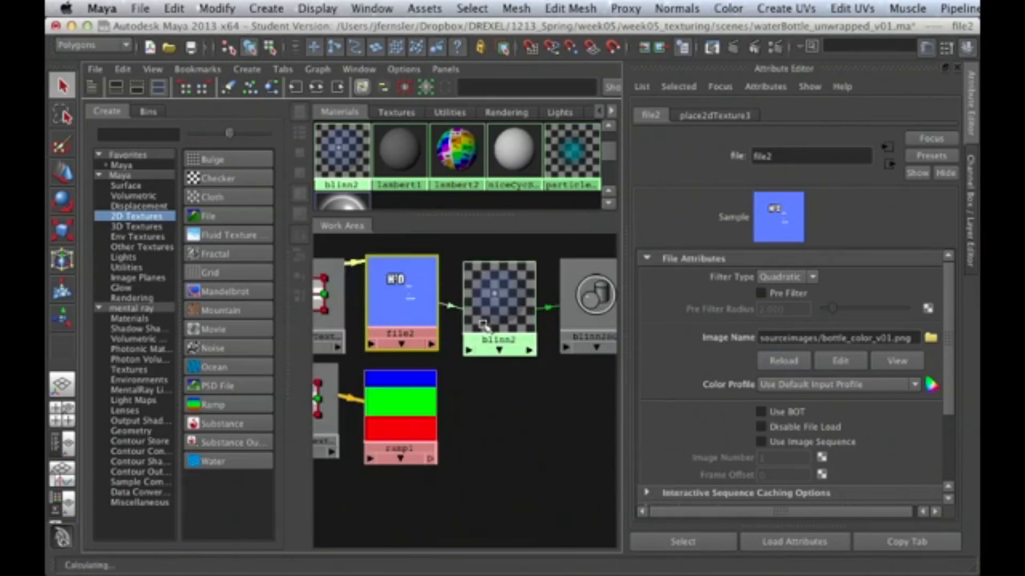
Step: Render the textured bottle from the perspective view with mental ray
key(space)
key(space)
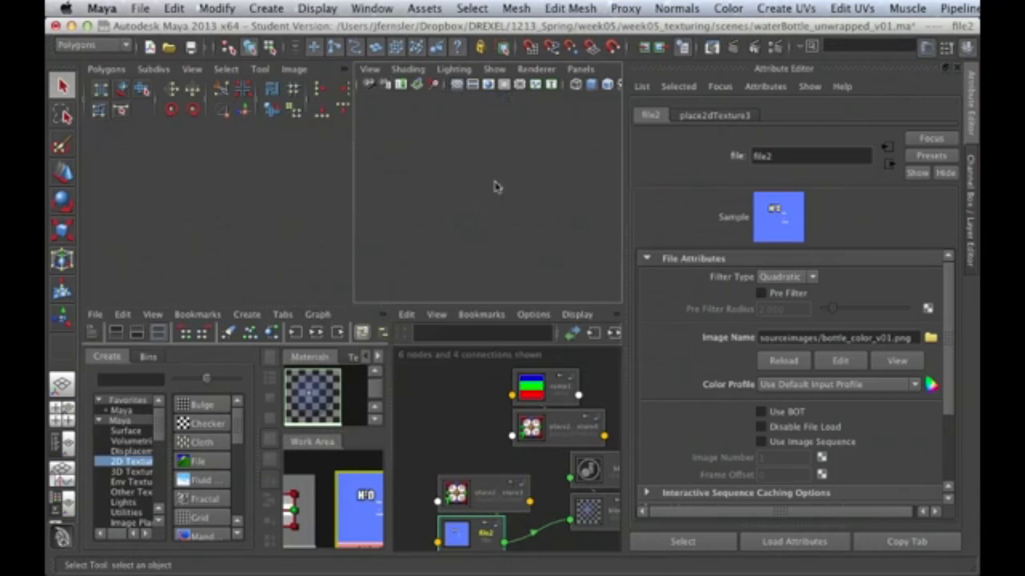
alt+drag(390, 282, 332, 298)
scroll(332, 299, up, 2)
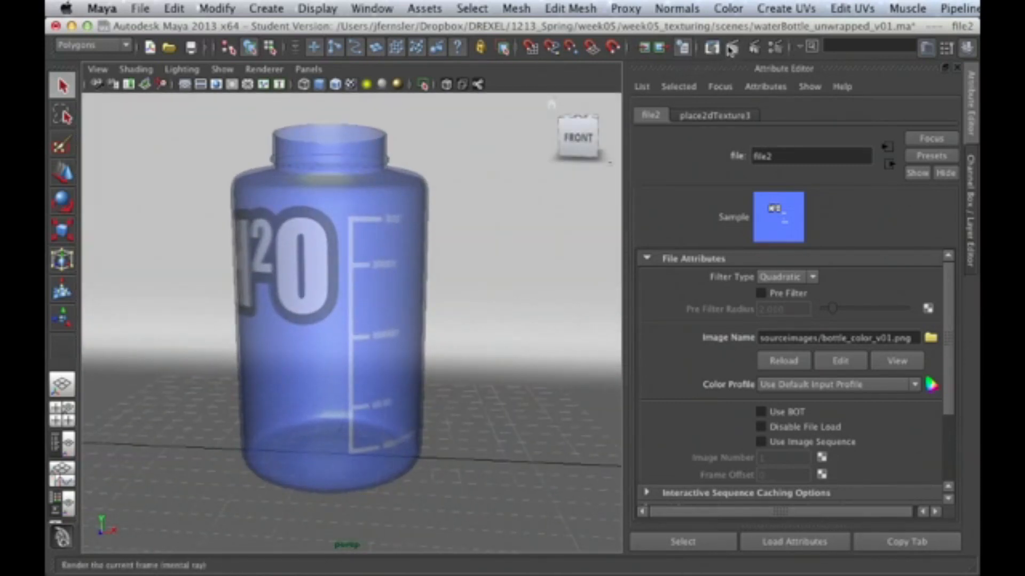
click(711, 46)
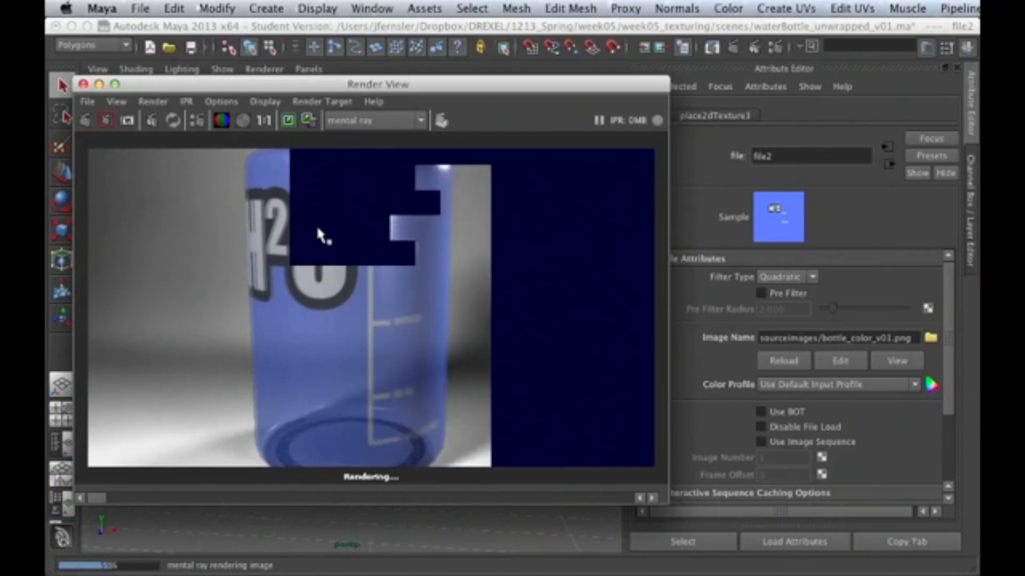
Step: Compare the render with the Nalgene reference photo in Preview, move the photo aside and close the render window
key(super+Tab)
key(super+Tab)
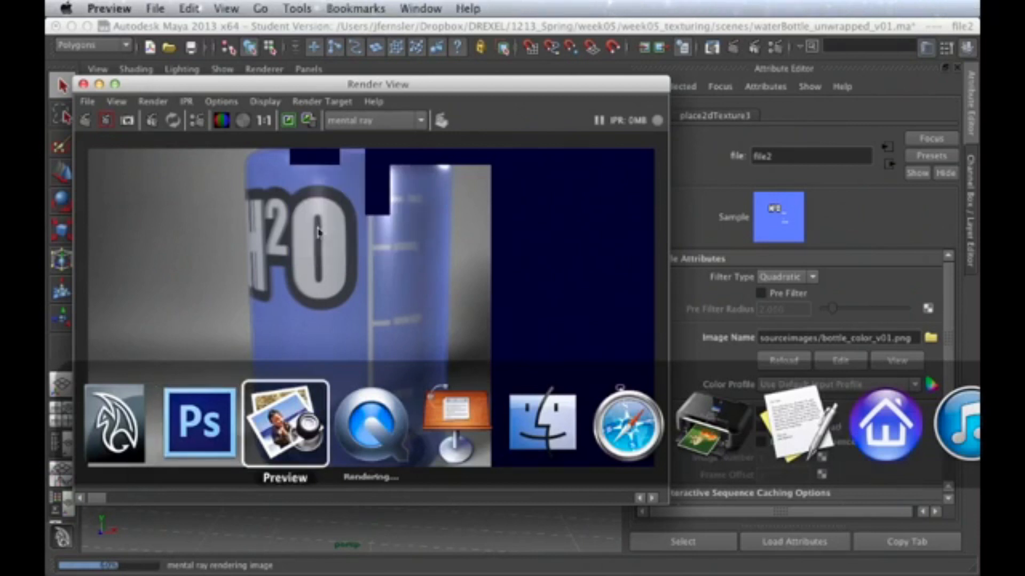
drag(979, 197, 610, 97)
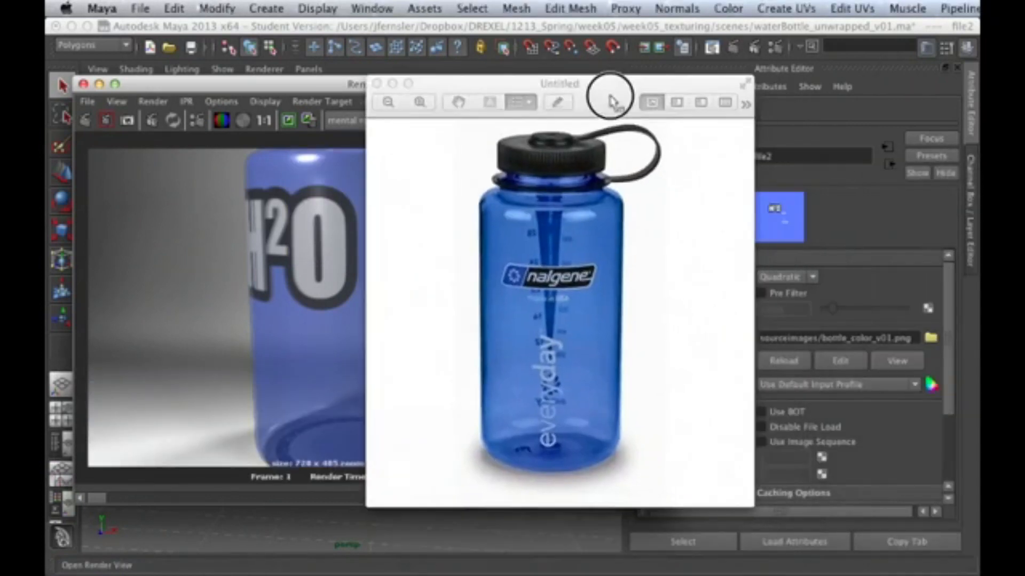
drag(700, 92, 721, 84)
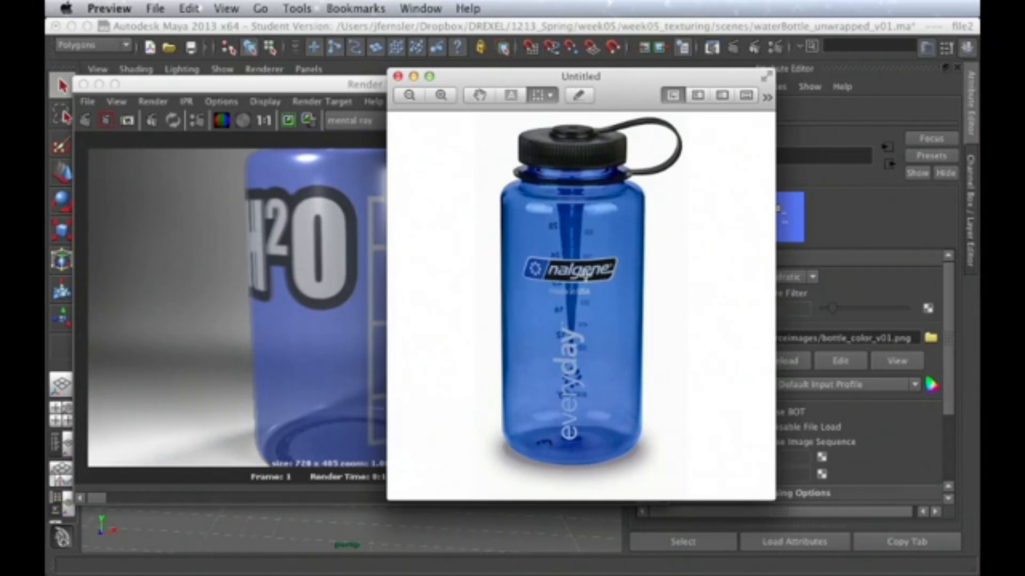
drag(463, 82, 979, 107)
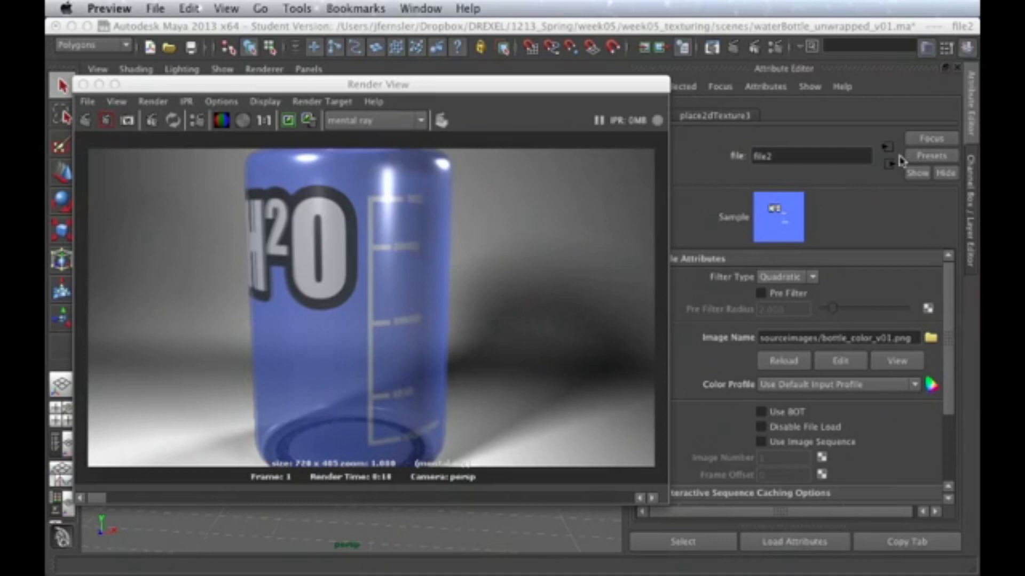
click(366, 279)
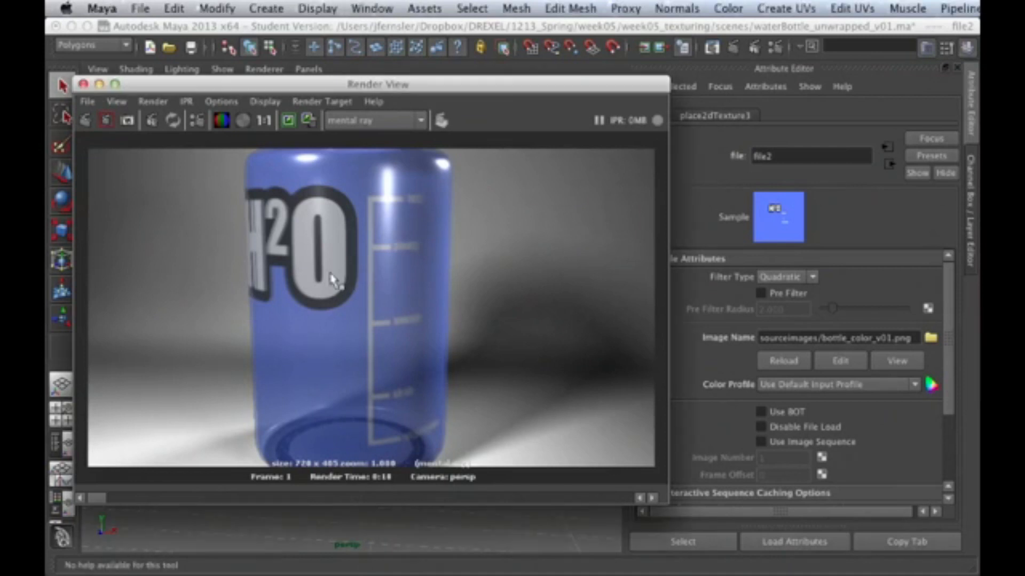
click(84, 85)
Step: Select the bottle mesh and examine how the H²O label and measuring scale sit on its surface
click(393, 198)
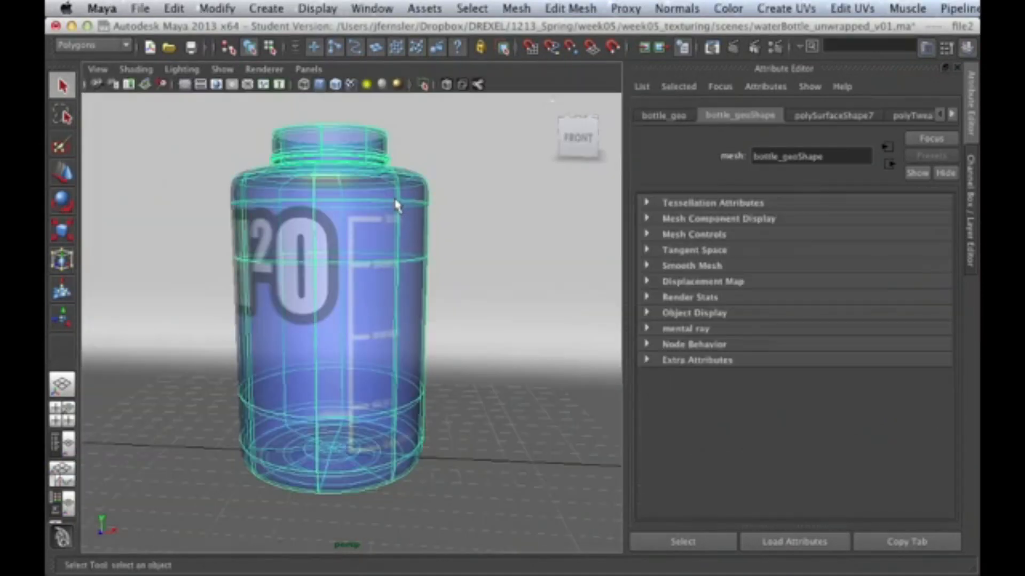
alt+drag(370, 325, 327, 323)
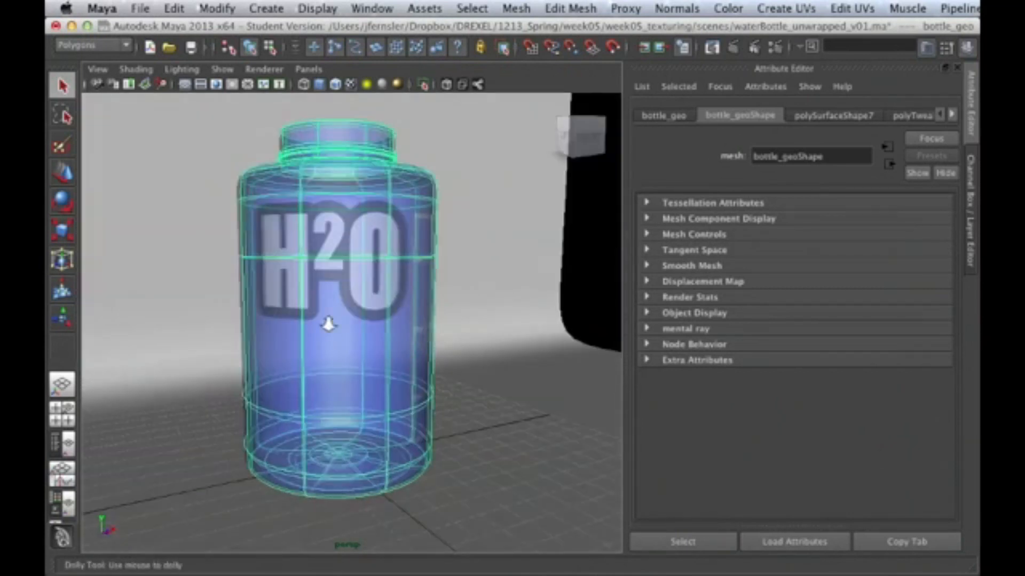
alt+right_drag(327, 322, 393, 320)
alt+drag(393, 320, 354, 338)
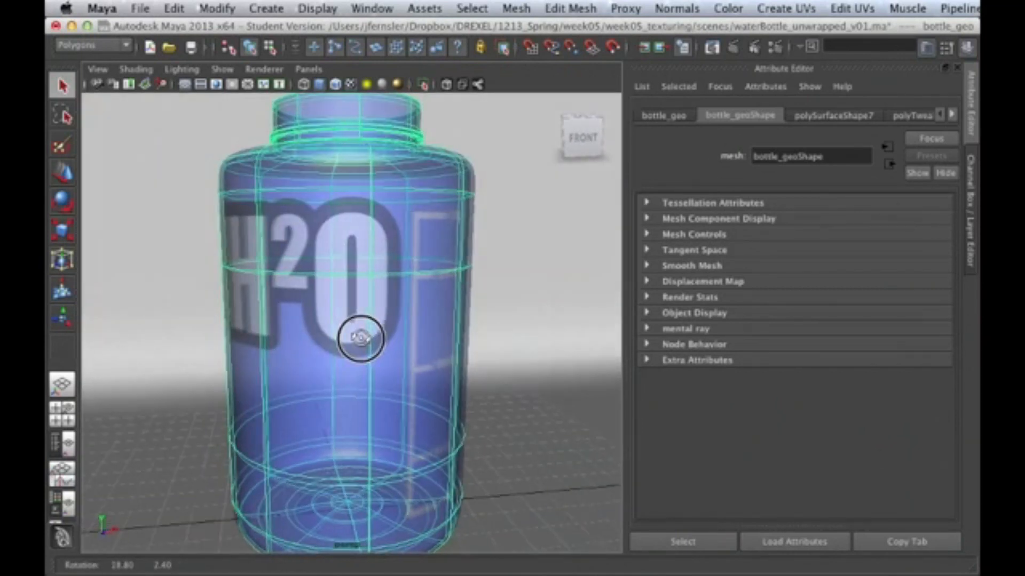
alt+right_drag(393, 332, 366, 309)
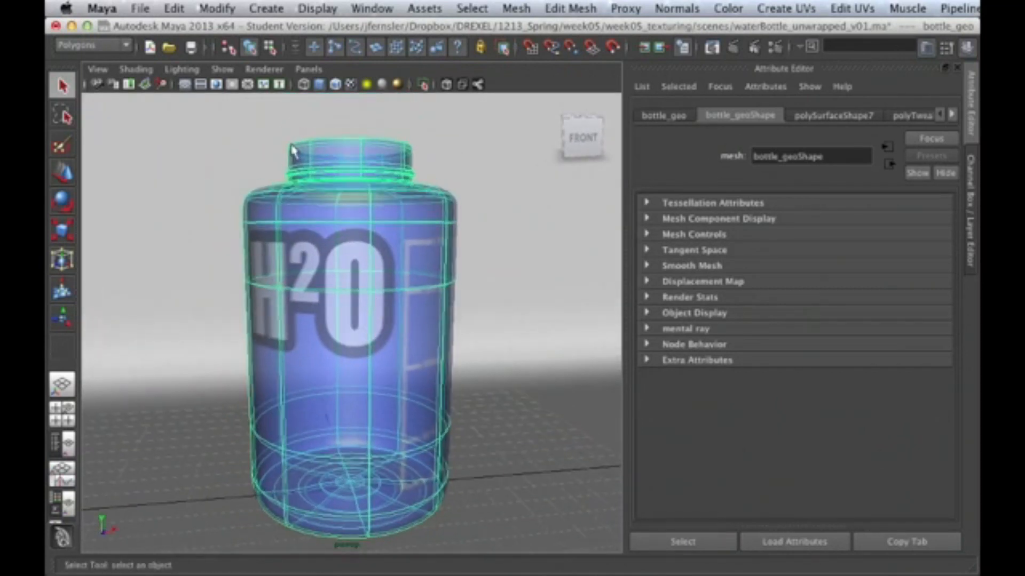
Step: Set the transparency color of the blinn2 material to an HSV value of 0.8 in the Hypershade
key(space)
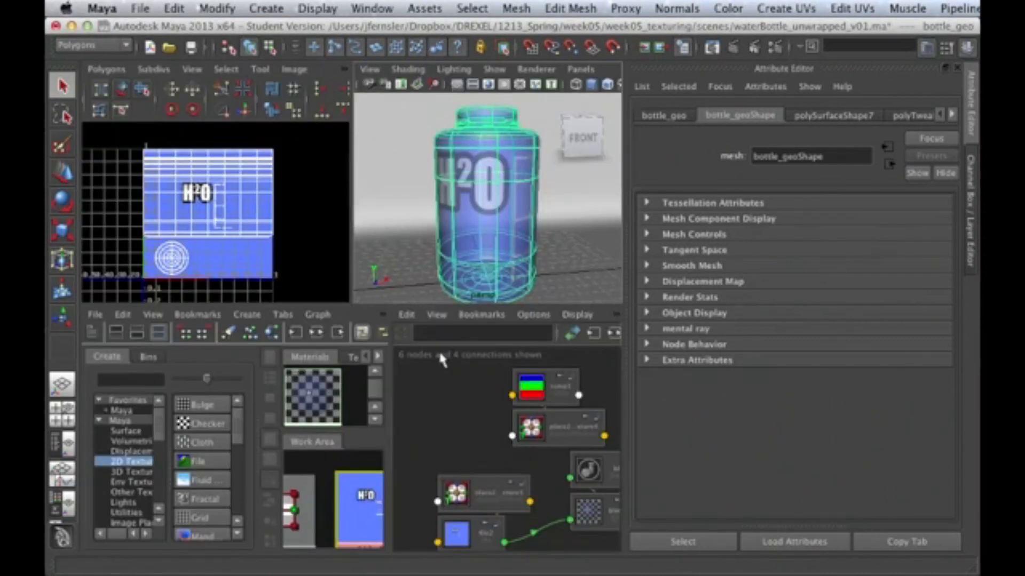
key(space)
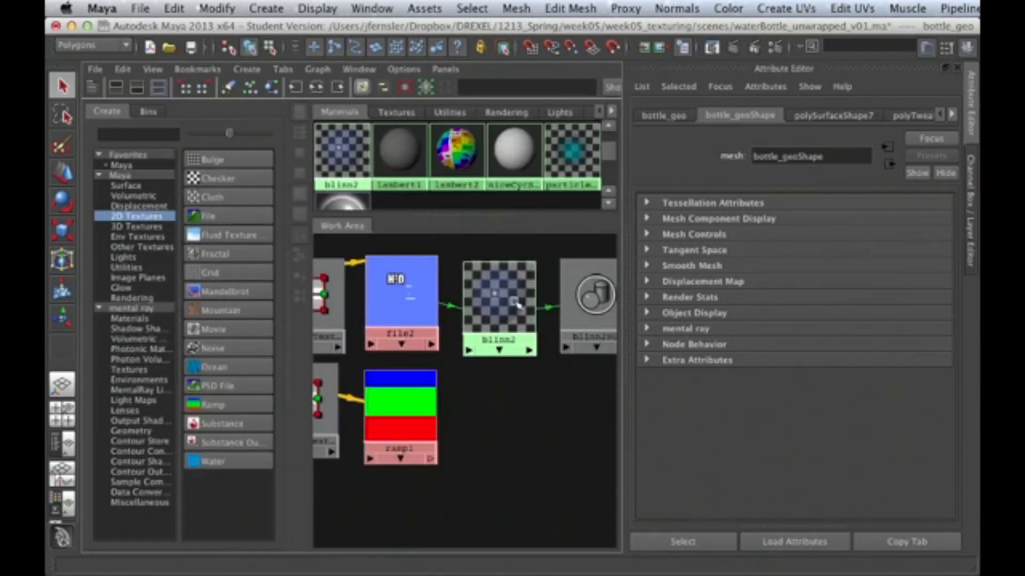
click(511, 296)
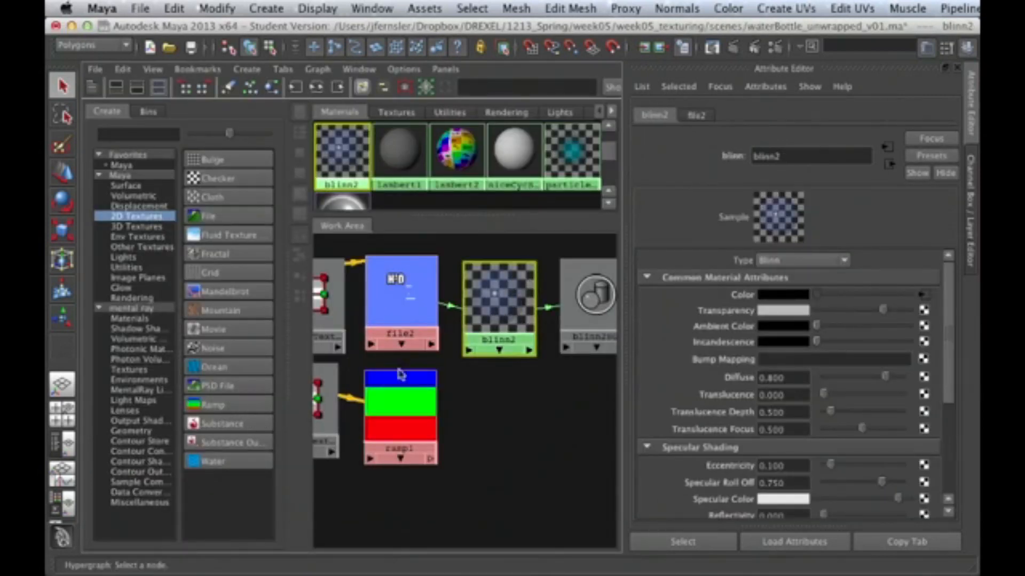
scroll(400, 375, down, 3)
click(471, 322)
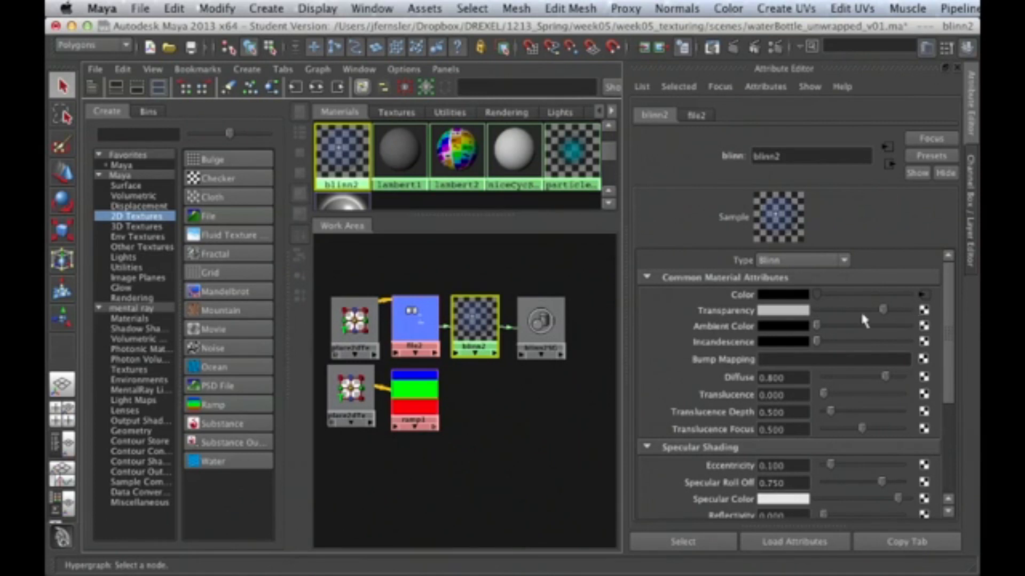
click(777, 312)
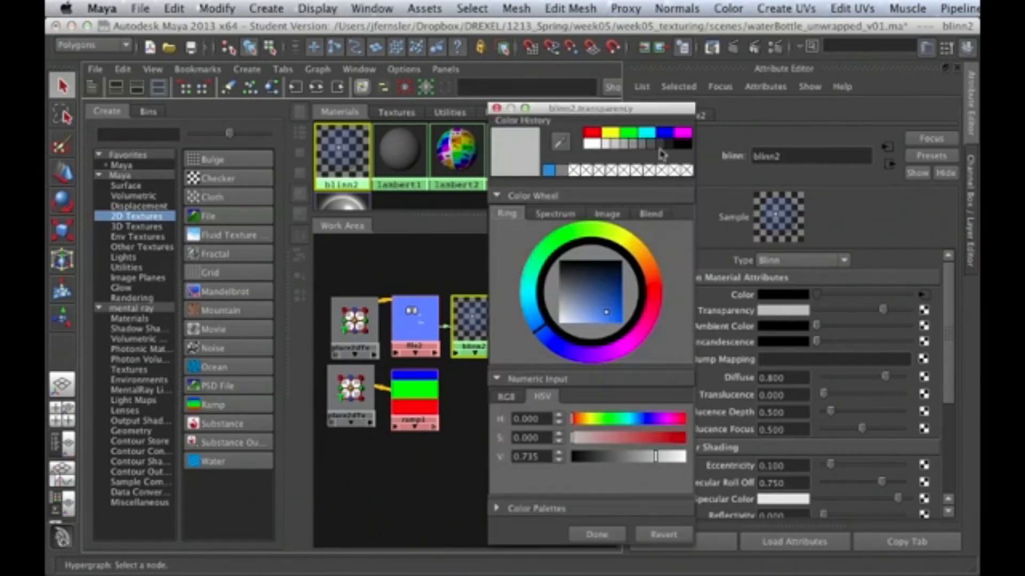
drag(643, 107, 678, 89)
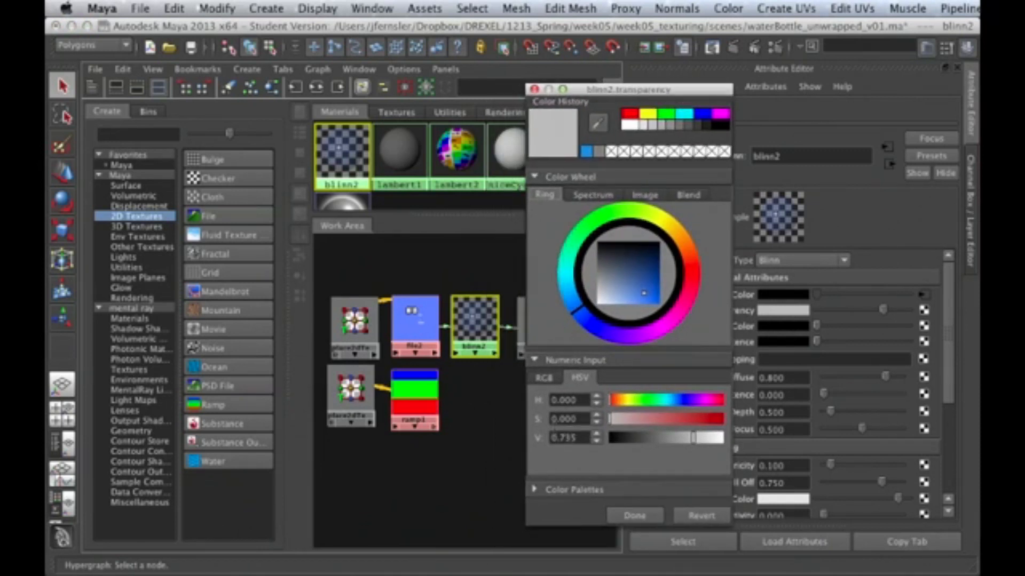
drag(579, 438, 553, 437)
text(0.8)
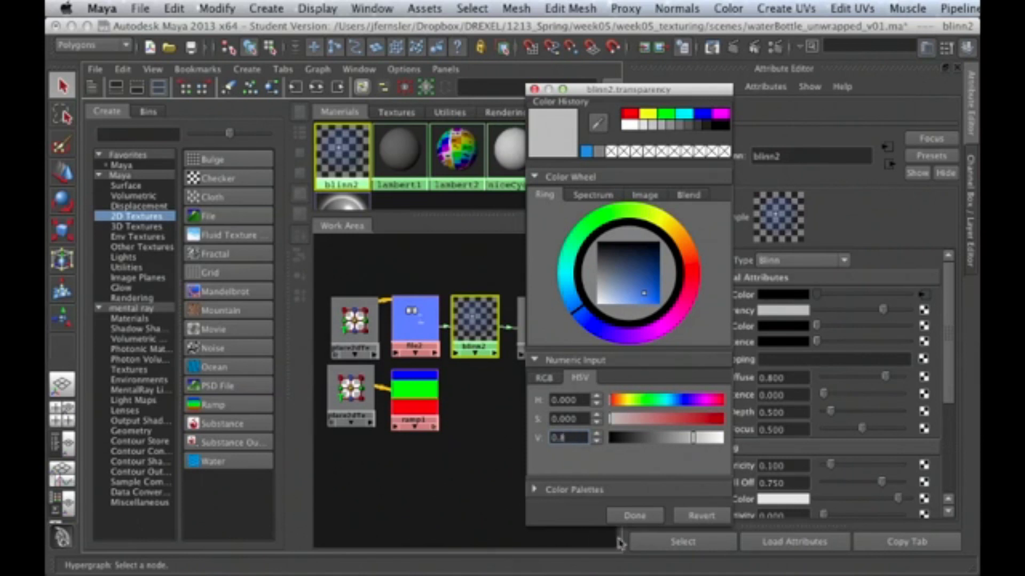
click(635, 515)
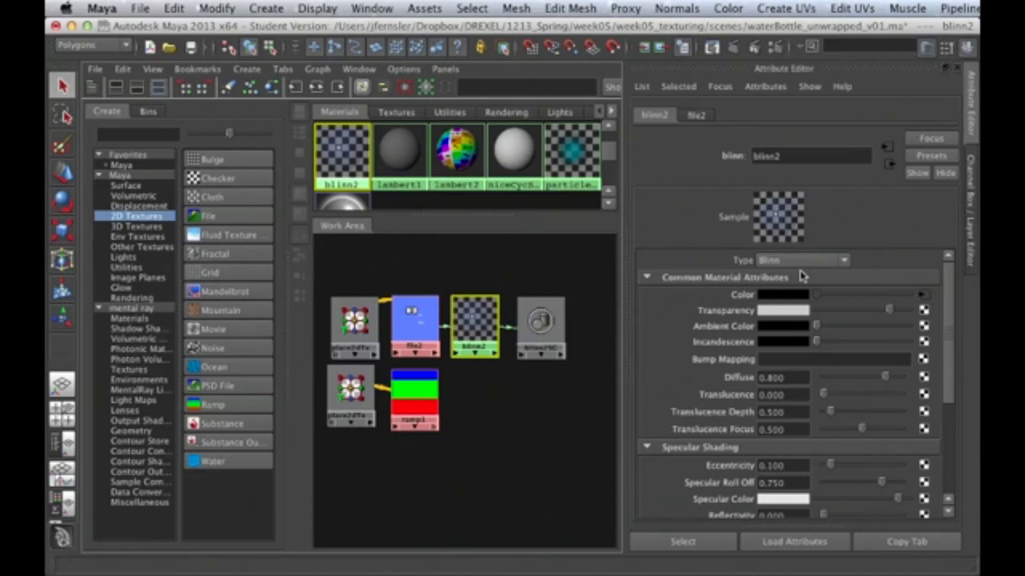
Step: Try blinn2 fully opaque by lowering its transparency to black, and bring back the high transparency
drag(888, 314, 815, 311)
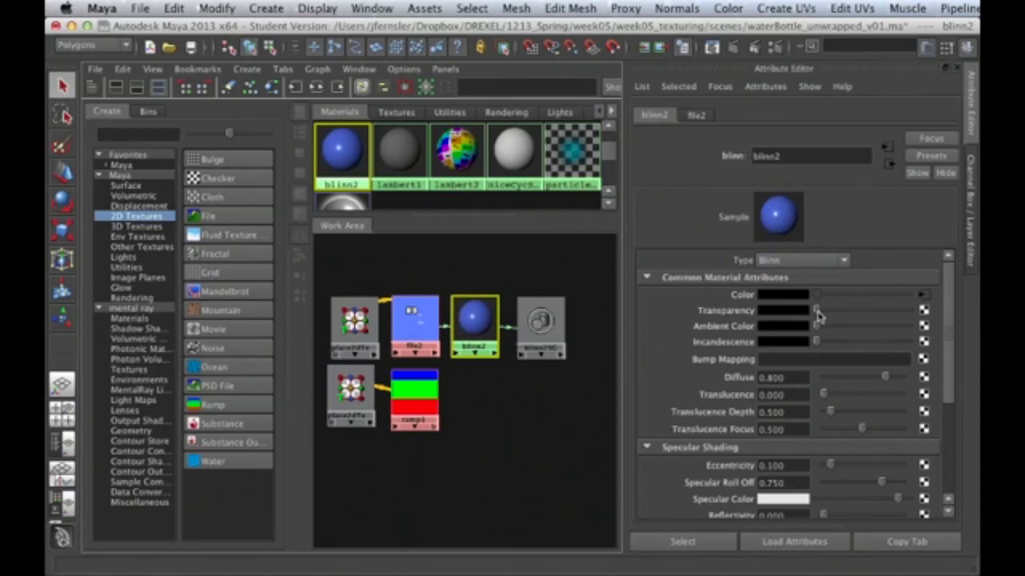
mouse_move(817, 310)
mouse_down()
mouse_move(892, 311)
mouse_move(816, 311)
mouse_up()
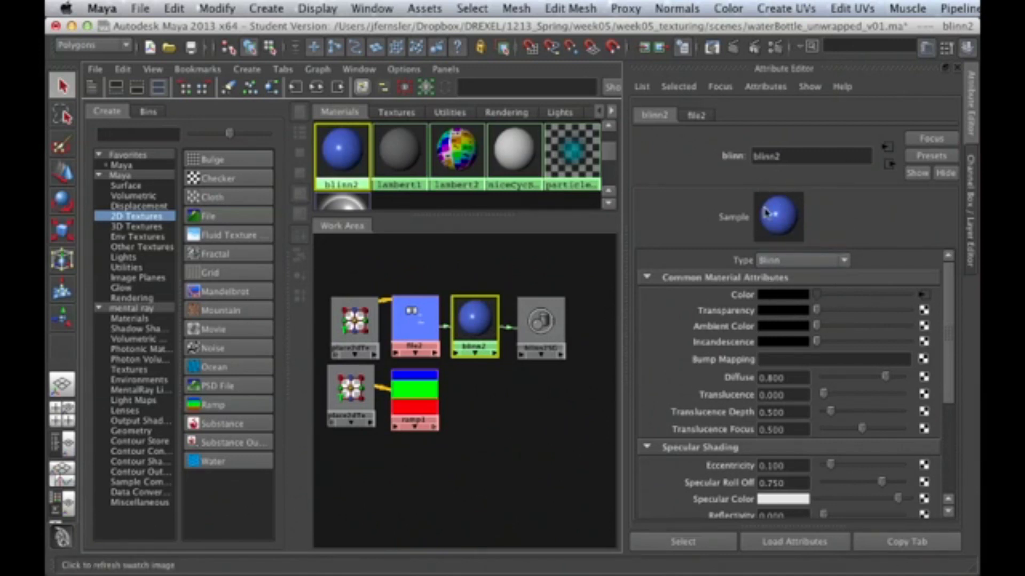
drag(816, 311, 889, 311)
Step: Switch to Photoshop and duplicate the text group and the blue Layer 1 in bottleTextures_v01.psd
key(super+Tab)
click(273, 430)
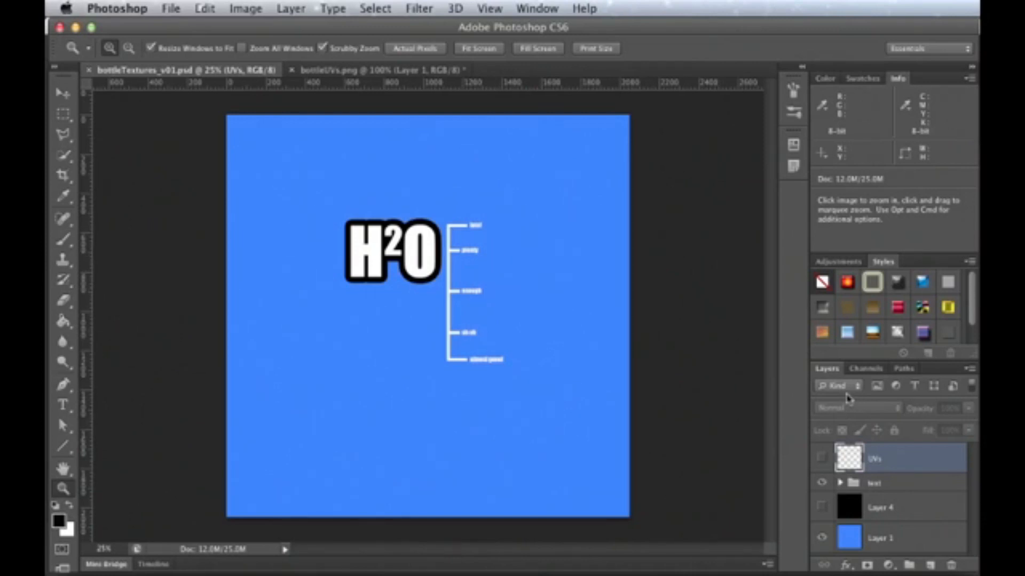
click(879, 484)
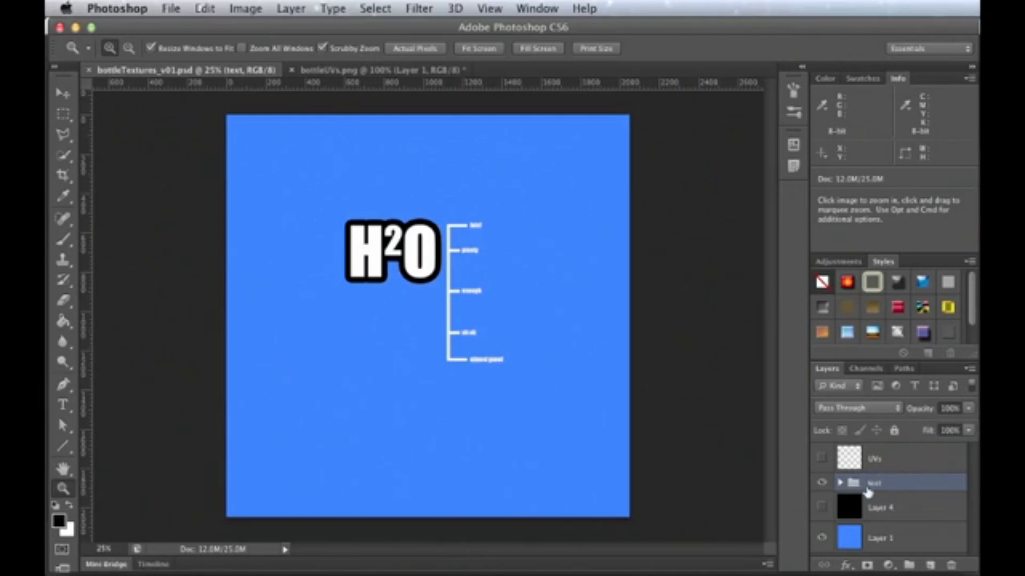
drag(879, 485, 931, 567)
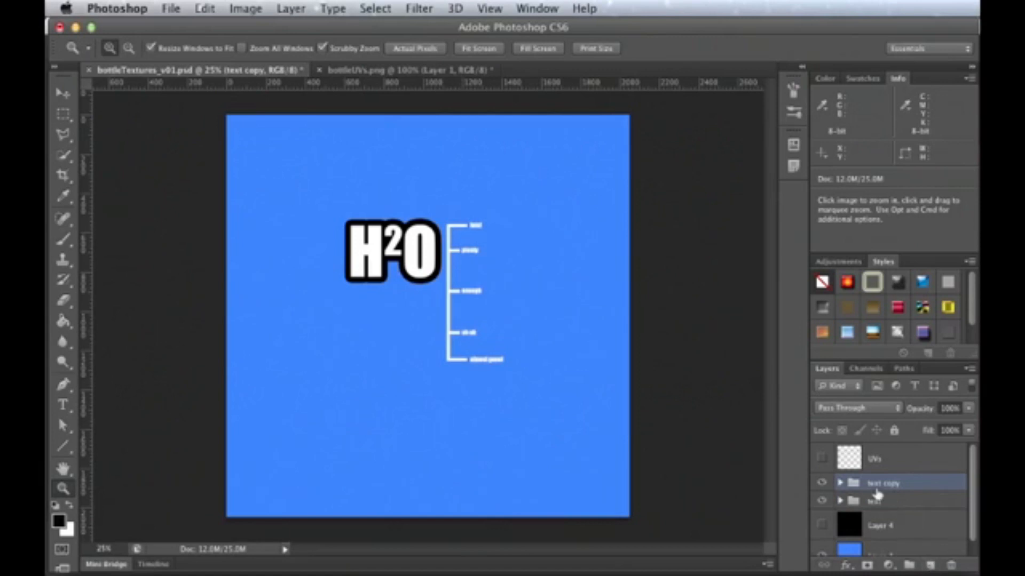
scroll(890, 501, down, 1)
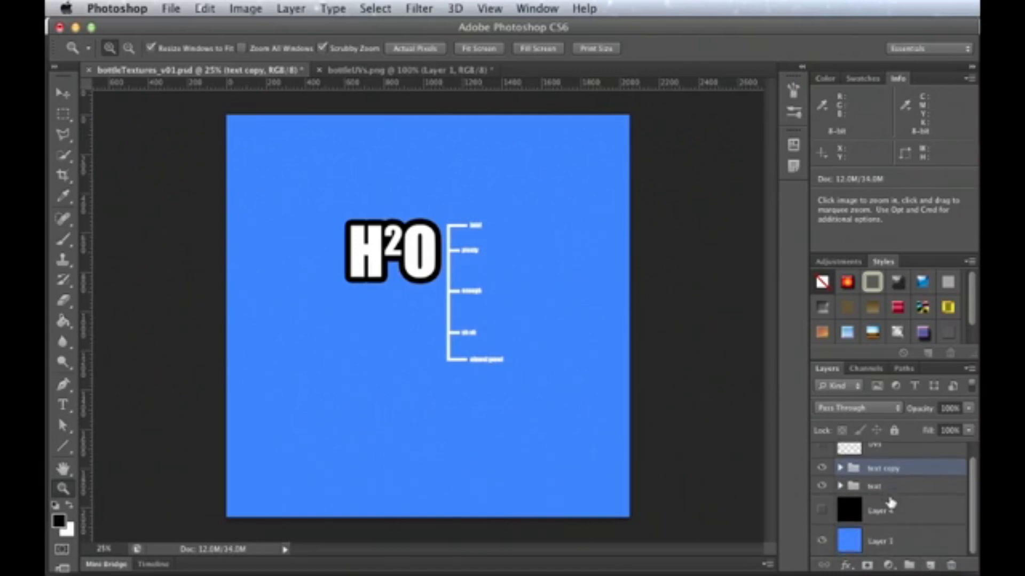
click(891, 541)
drag(885, 541, 930, 564)
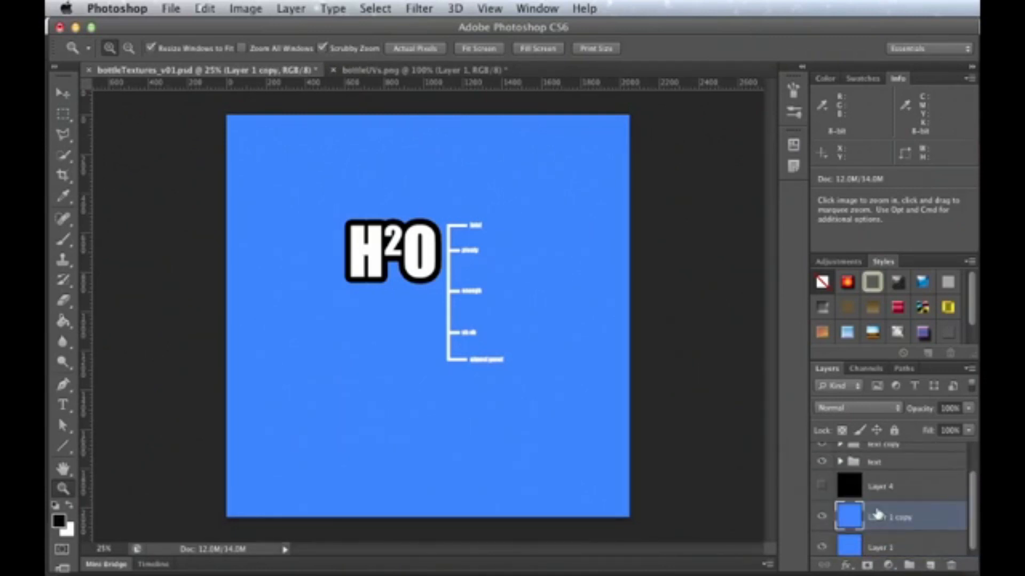
Step: Move Layer 1 copy between the two text groups and place Layer 1 directly below the original text group
drag(878, 514, 883, 455)
drag(873, 550, 871, 507)
click(892, 505)
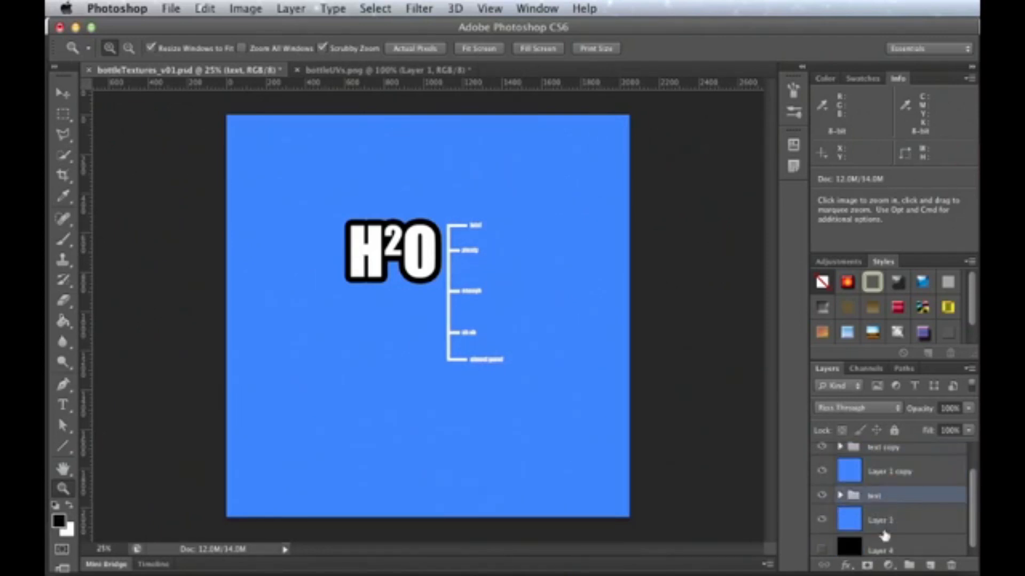
Step: Rename the blue Layer 1 below the text group as bgColor
click(886, 525)
click(886, 498)
click(889, 519)
click(891, 494)
click(894, 517)
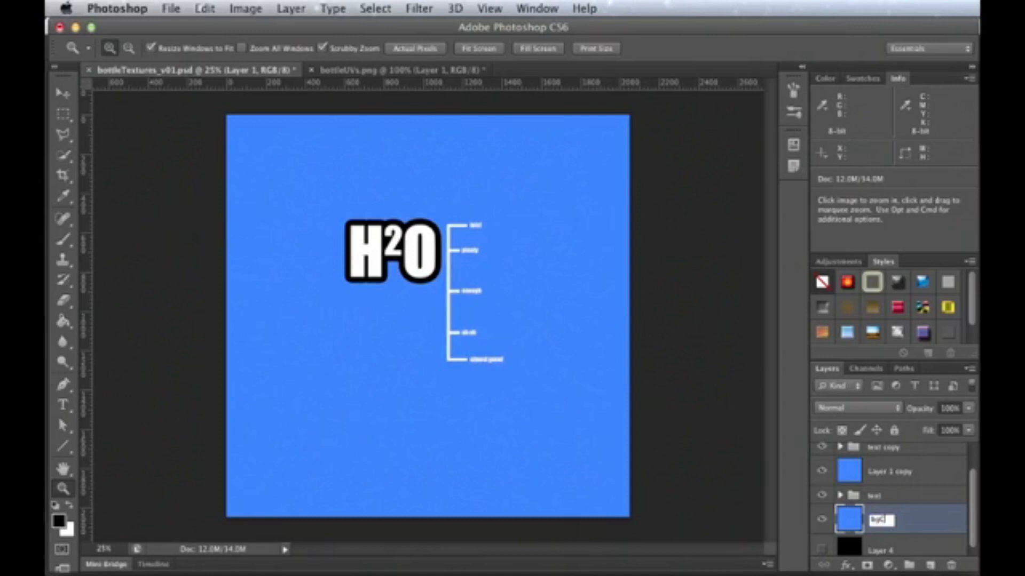
key(Return)
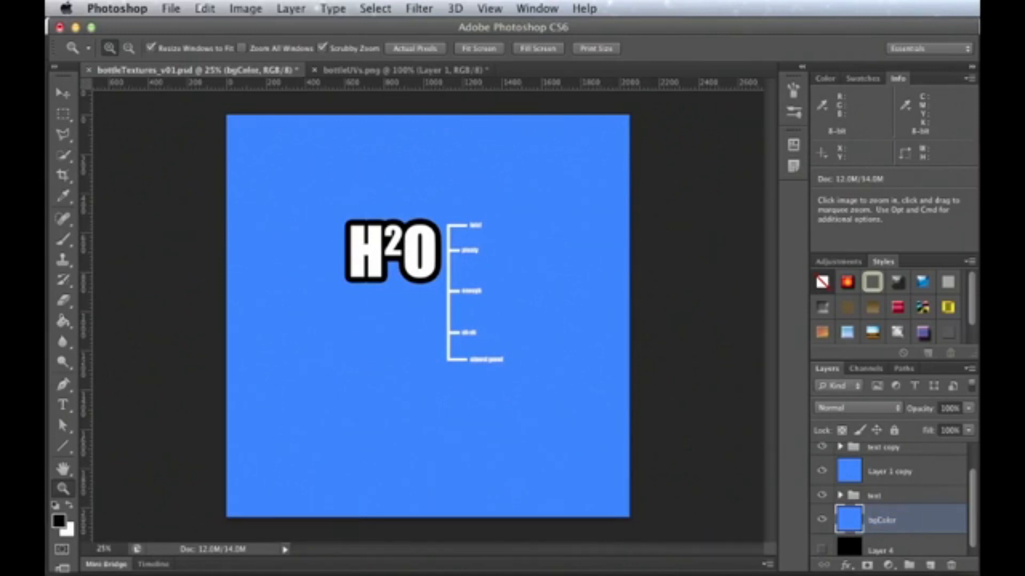
Step: Place the original text group and the bgColor layer together in a new layer group
shift+click(892, 499)
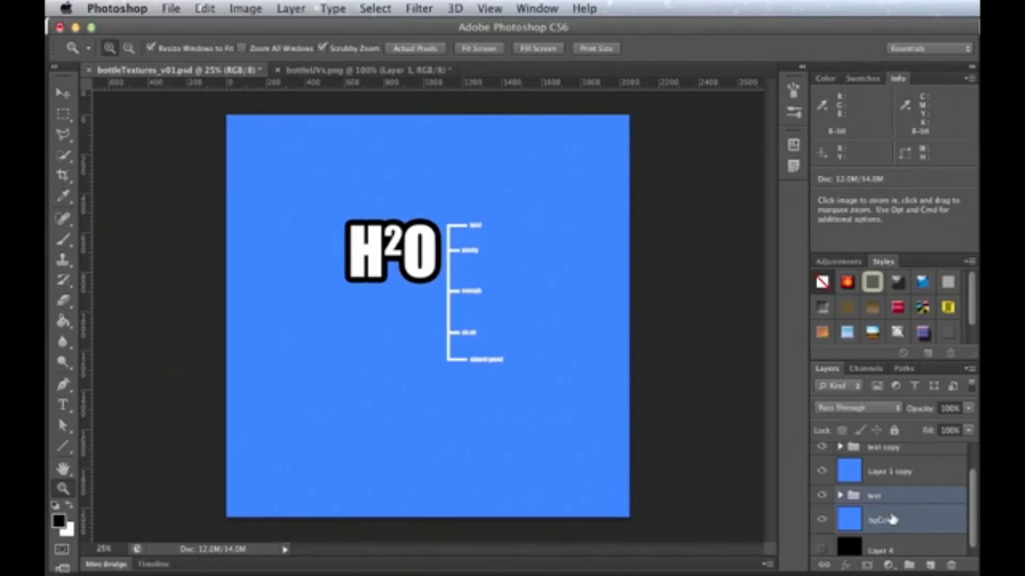
click(907, 566)
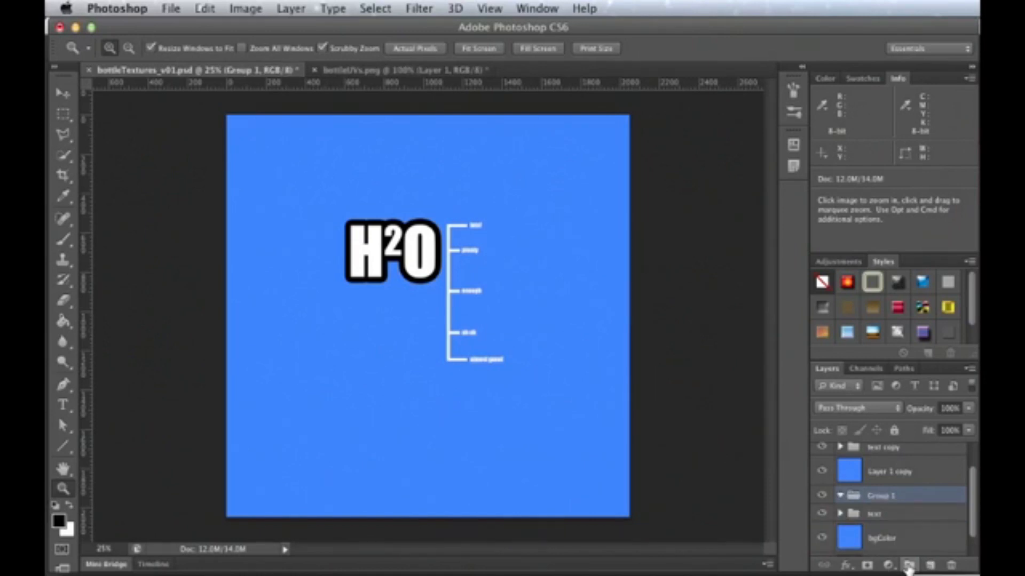
Step: Move the original text group and the bgColor layer into Group 1, rename that group color and collapse it
drag(875, 516, 875, 499)
drag(880, 539, 881, 506)
double_click(883, 501)
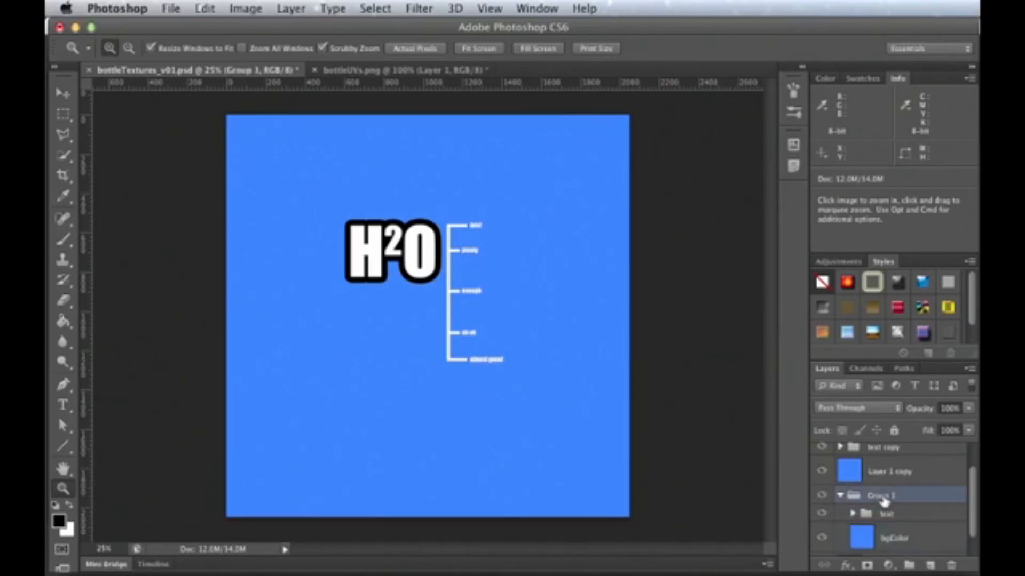
text(color)
key(Return)
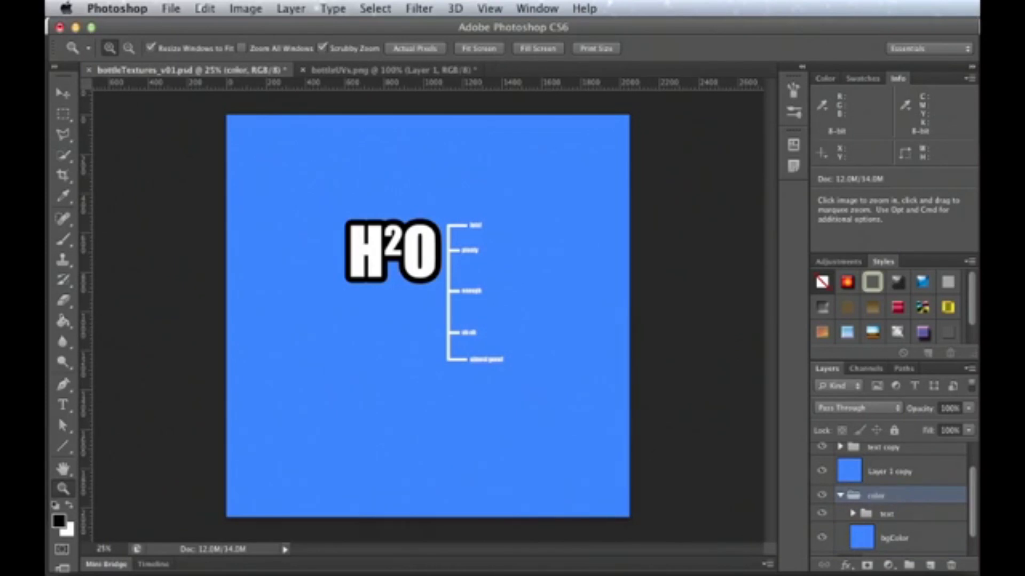
click(841, 496)
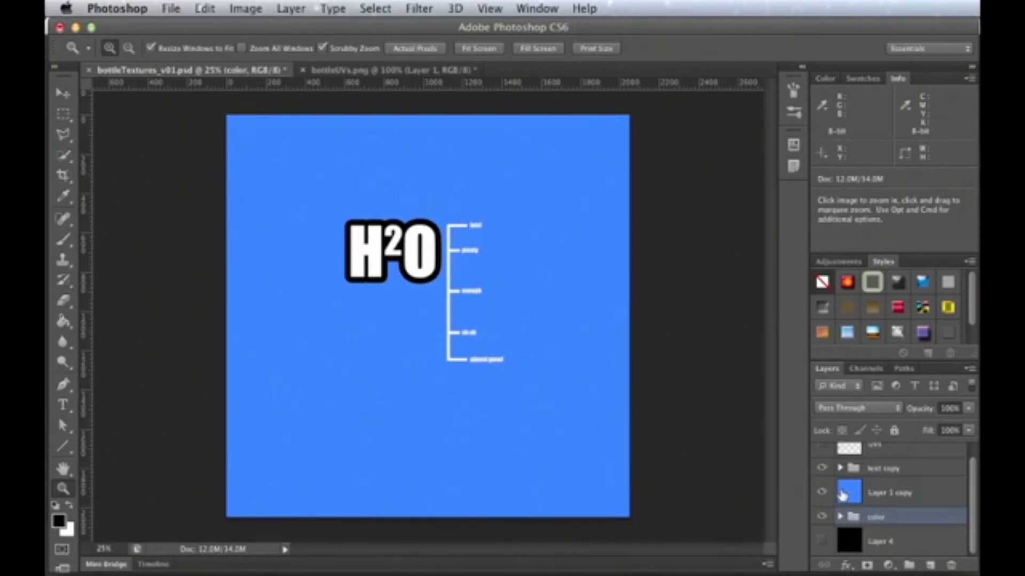
Step: Group the text copy group with Layer 1 copy and rename the new group transparency
click(888, 494)
shift+click(885, 474)
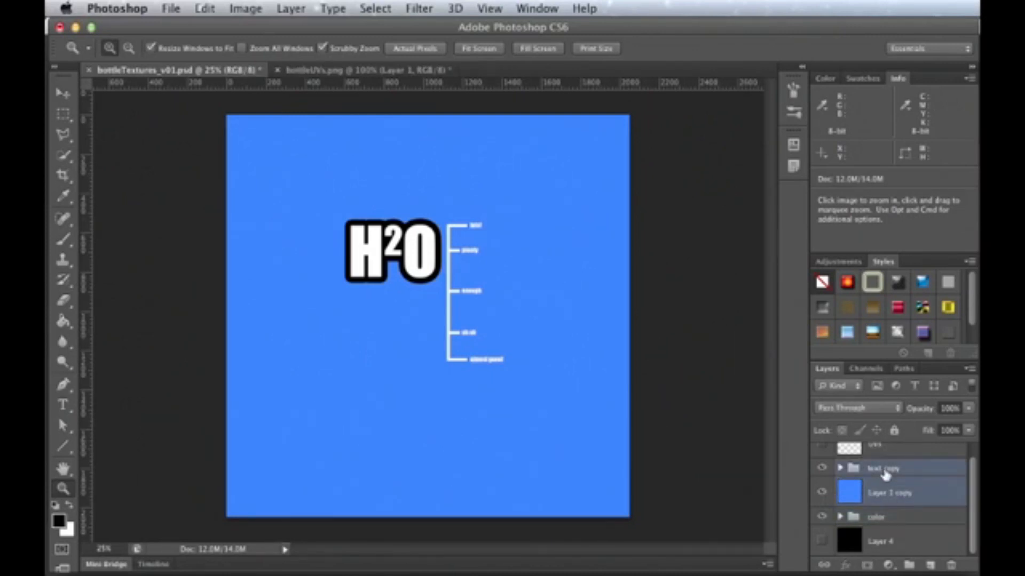
key(super+g)
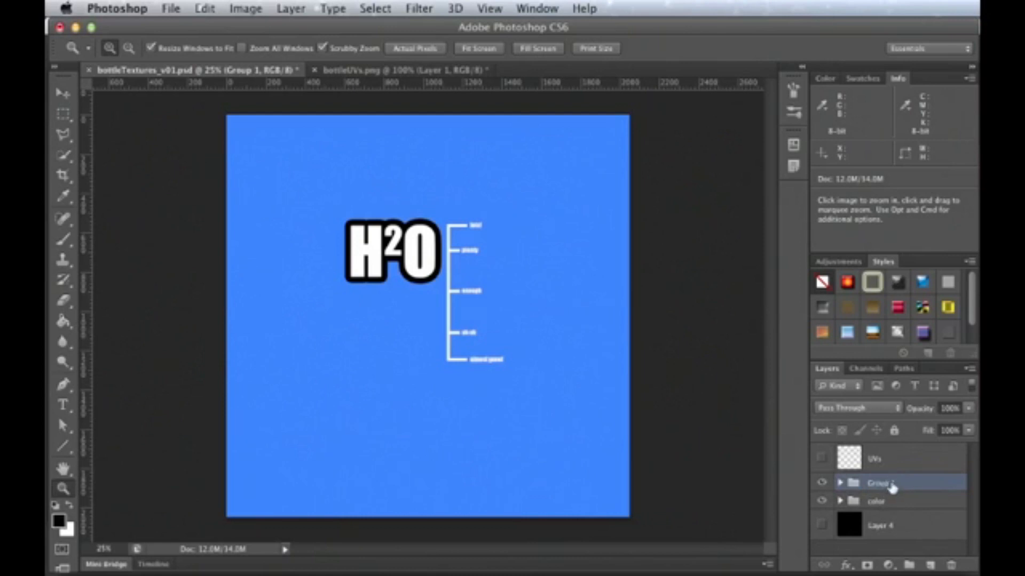
click(840, 483)
double_click(886, 484)
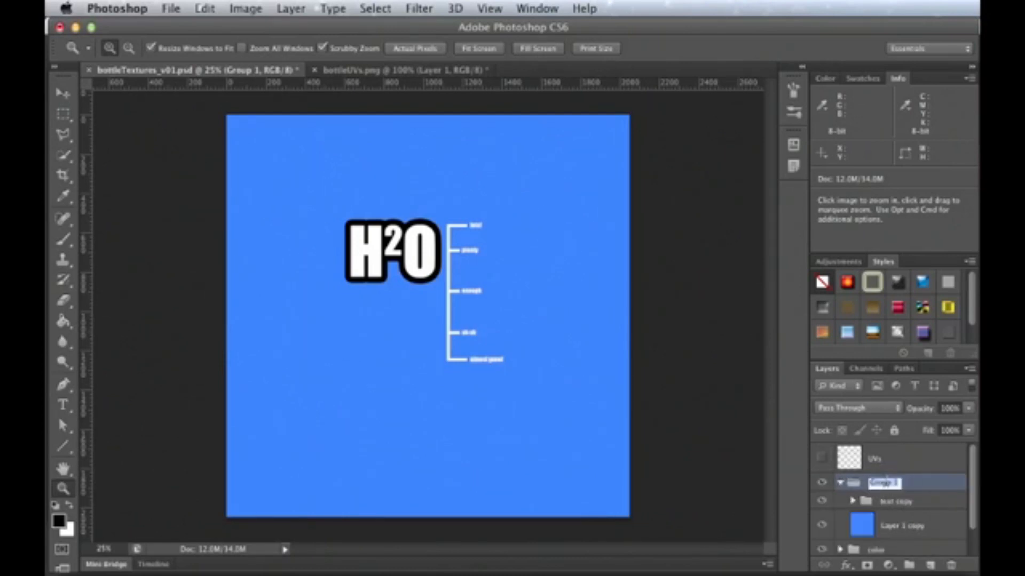
text(transparency)
key(Return)
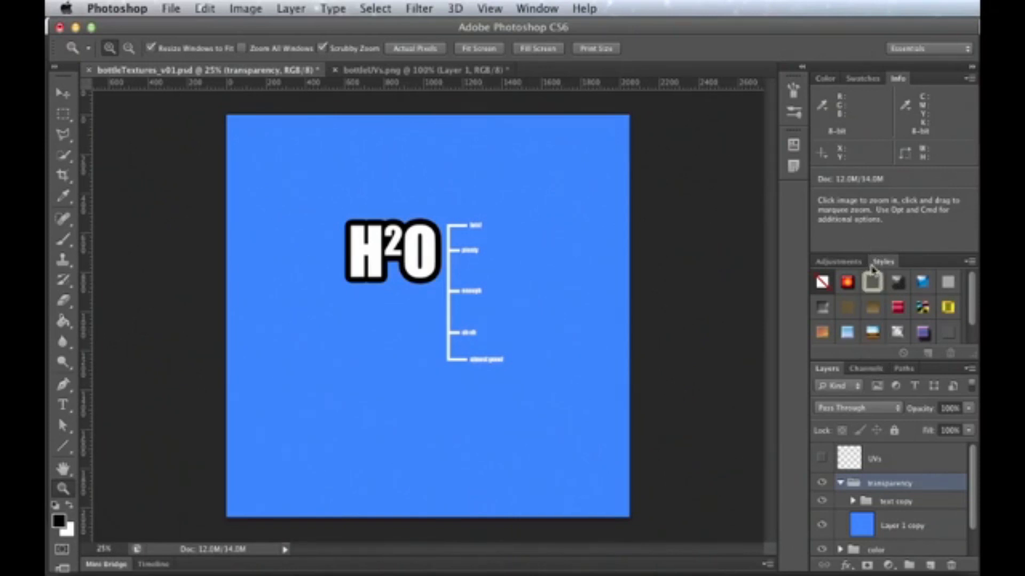
Step: Close the Adjustments and Styles tab group and select Layer 1 copy in the transparency group
click(967, 262)
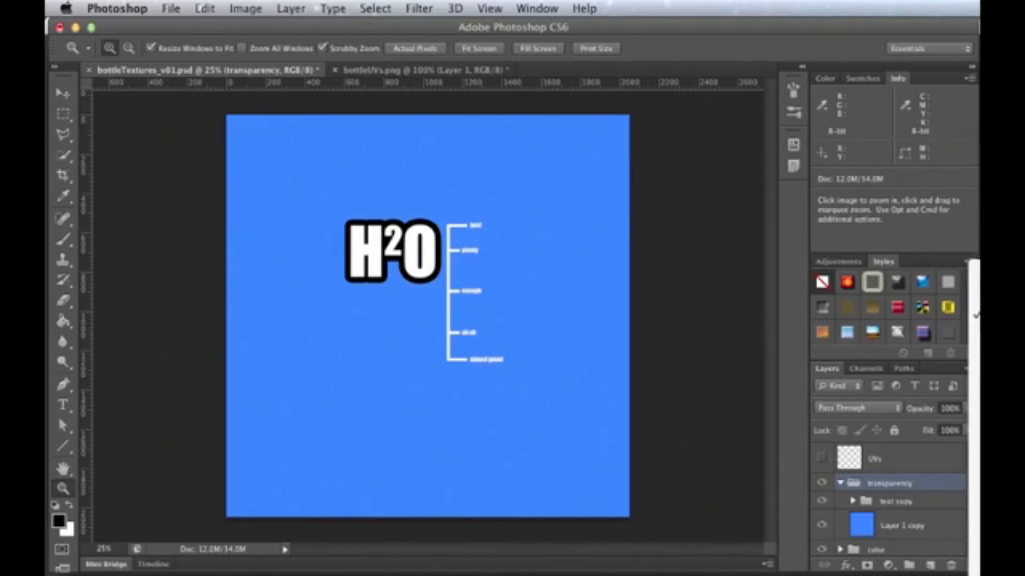
click(975, 570)
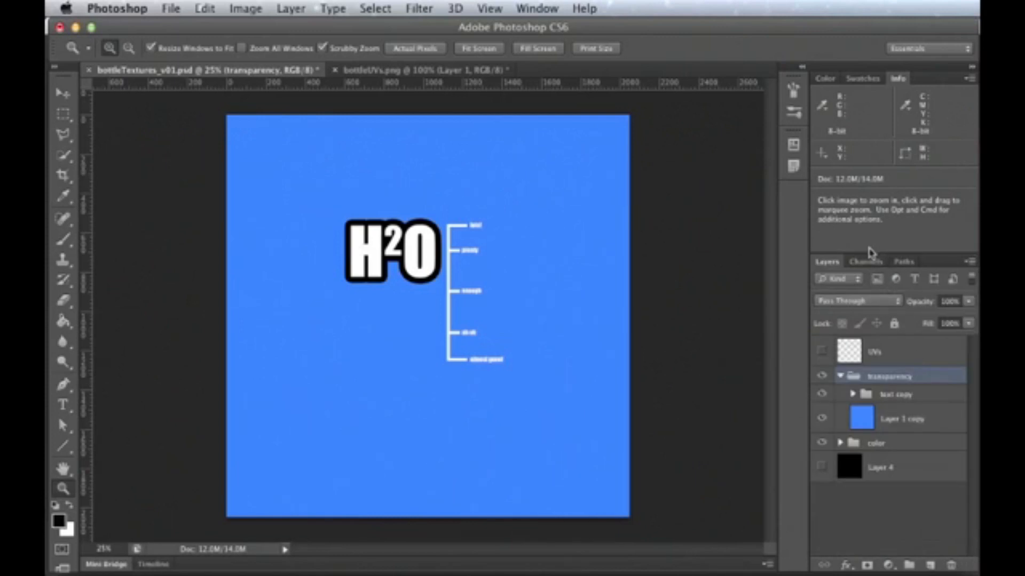
click(890, 416)
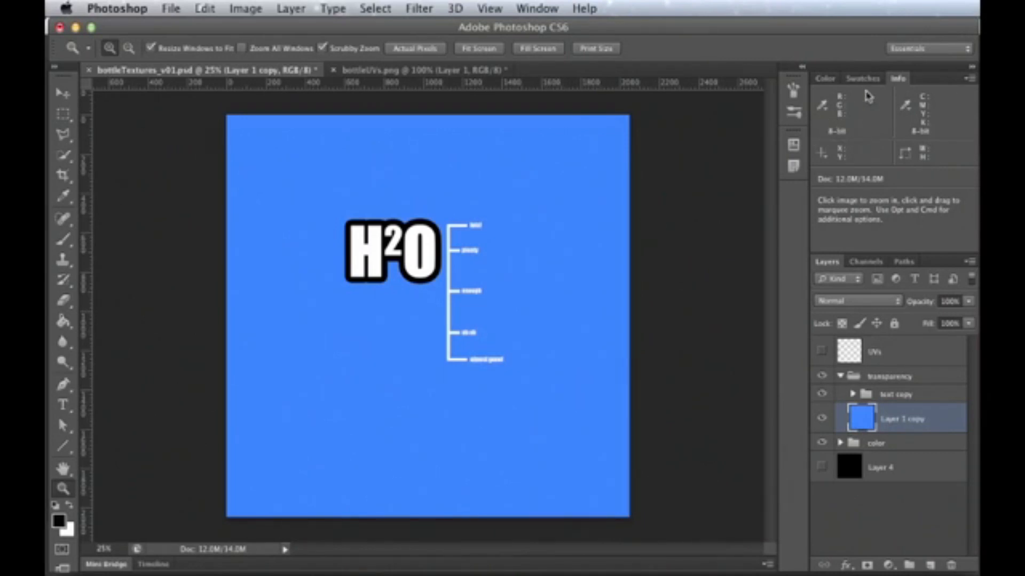
Step: Switch the first colour readout in the Info display to 32-bit (0.0-1.0) values
click(970, 79)
click(907, 99)
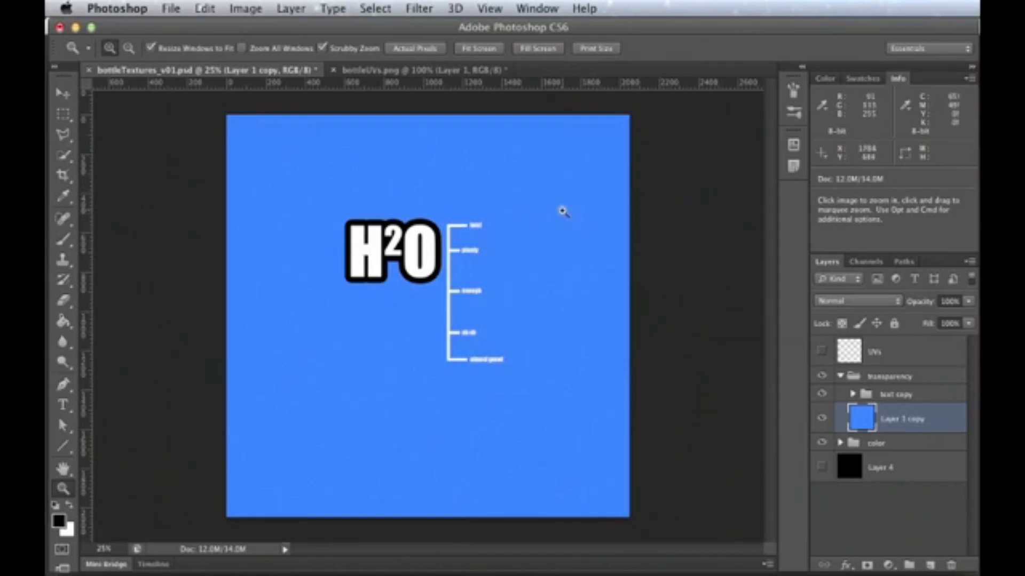
click(823, 106)
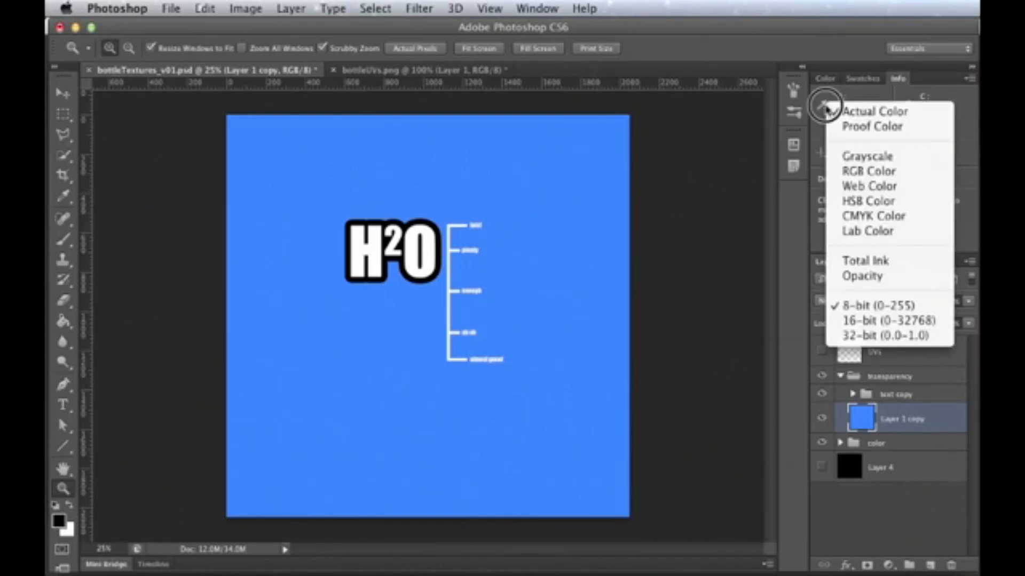
click(854, 336)
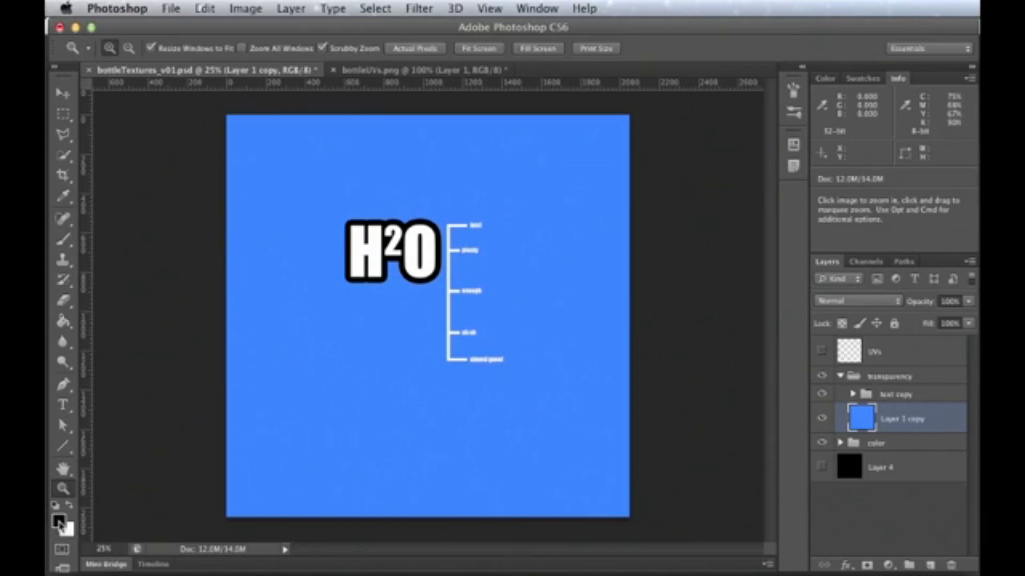
Step: Set the foreground colour to a neutral light grey with 80% brightness
key(i)
drag(1022, 202, 607, 174)
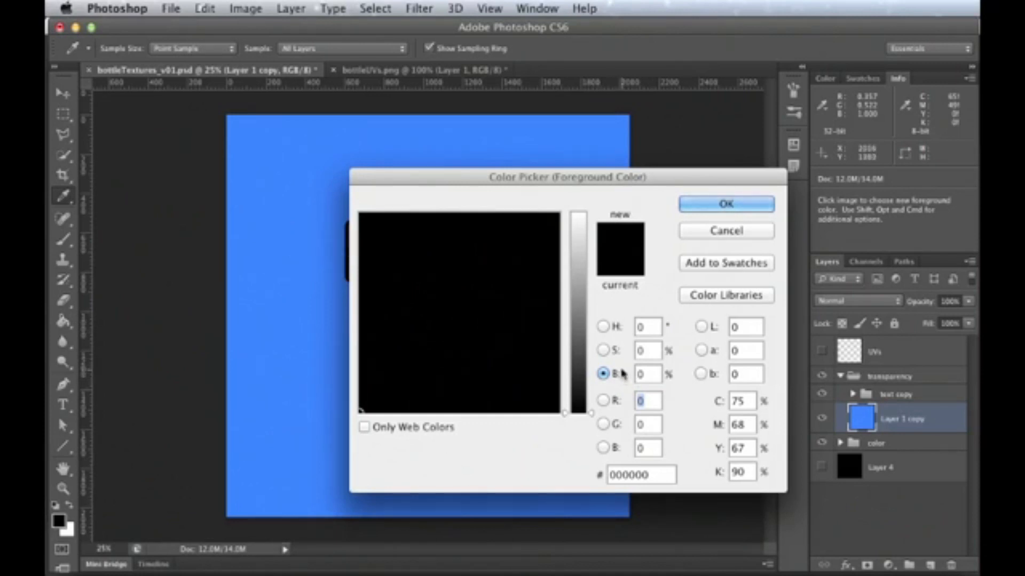
click(642, 373)
drag(579, 415, 574, 478)
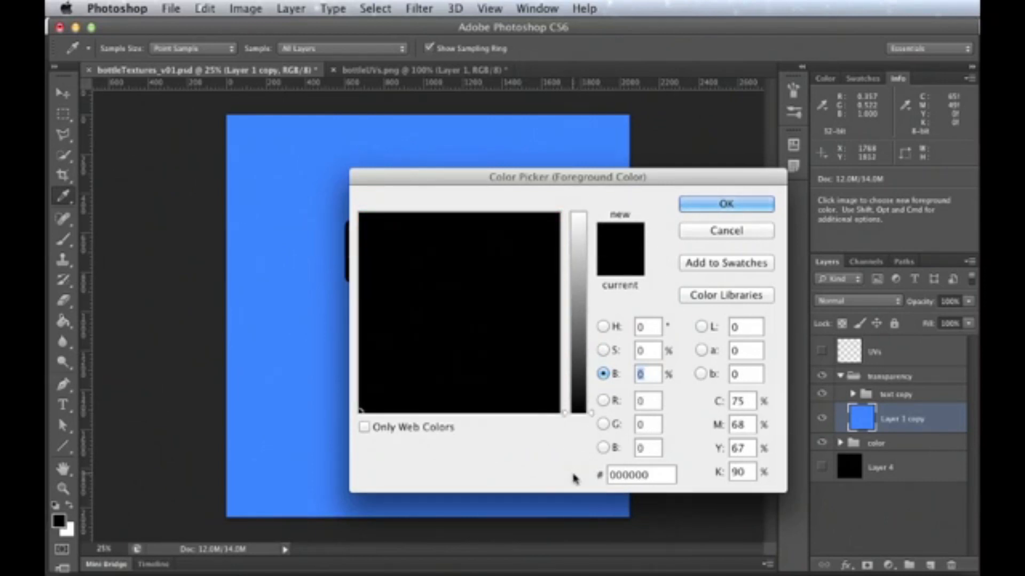
drag(578, 408, 582, 252)
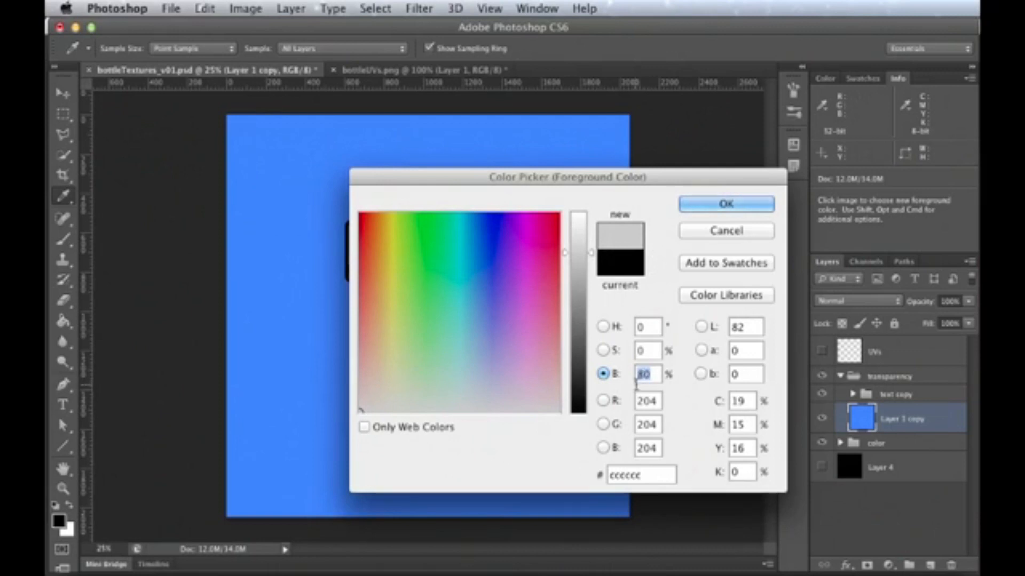
mouse_move(579, 243)
mouse_down()
mouse_move(581, 260)
mouse_move(580, 224)
mouse_up()
click(642, 326)
key(Tab)
key(Tab)
text(80)
key(Return)
Step: Fill Layer 1 copy in the transparency group with the grey foreground colour using the Paint Bucket
key(z)
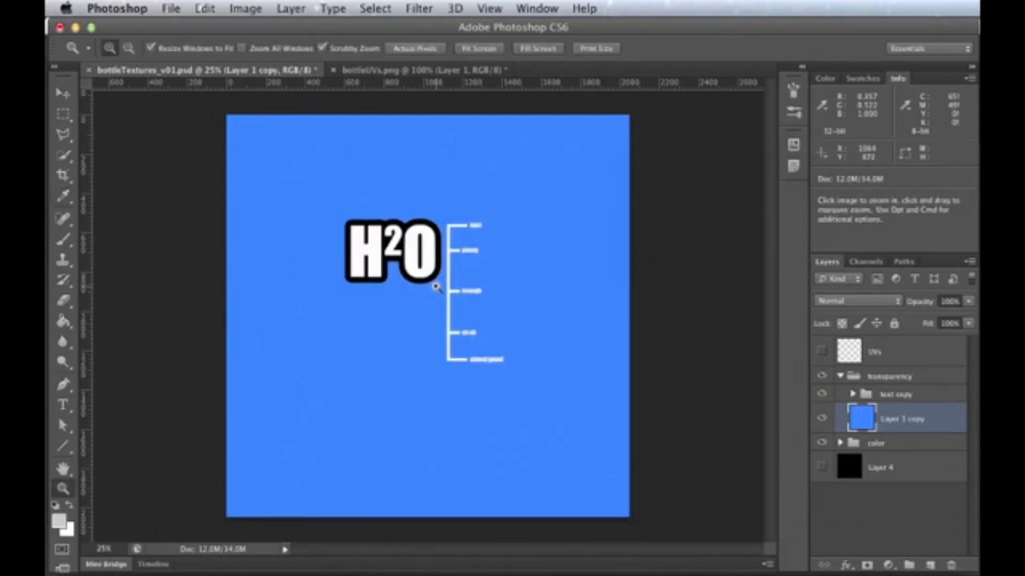
key(g)
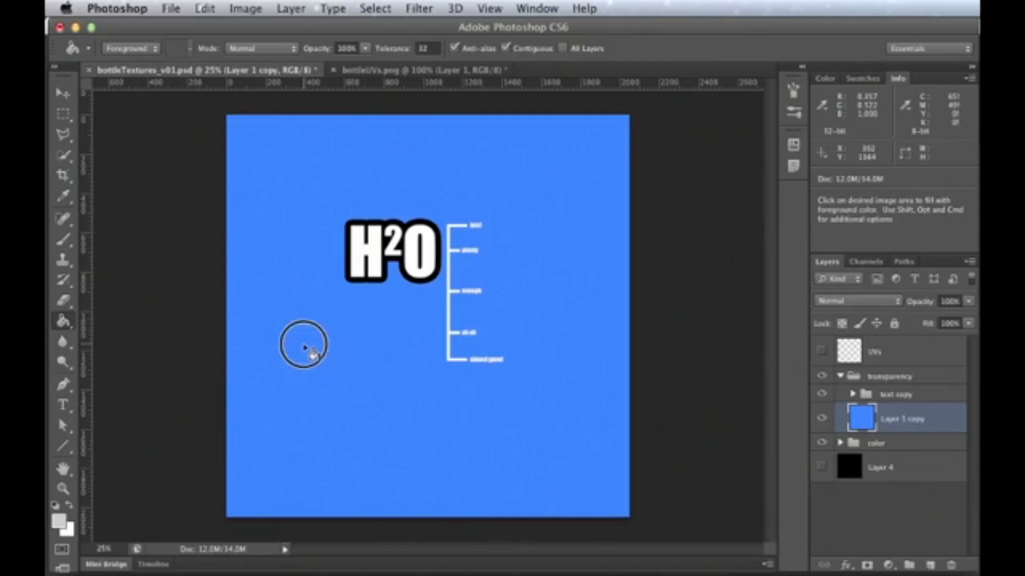
click(312, 354)
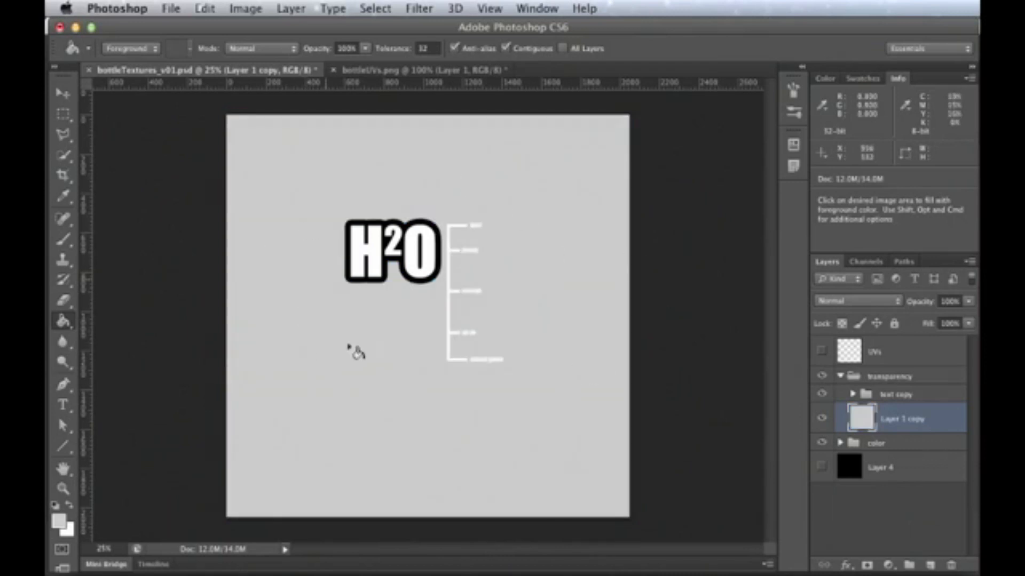
Step: Check the layers inside the text copy group, then add a Hue/Saturation adjustment layer above the transparency group
click(902, 394)
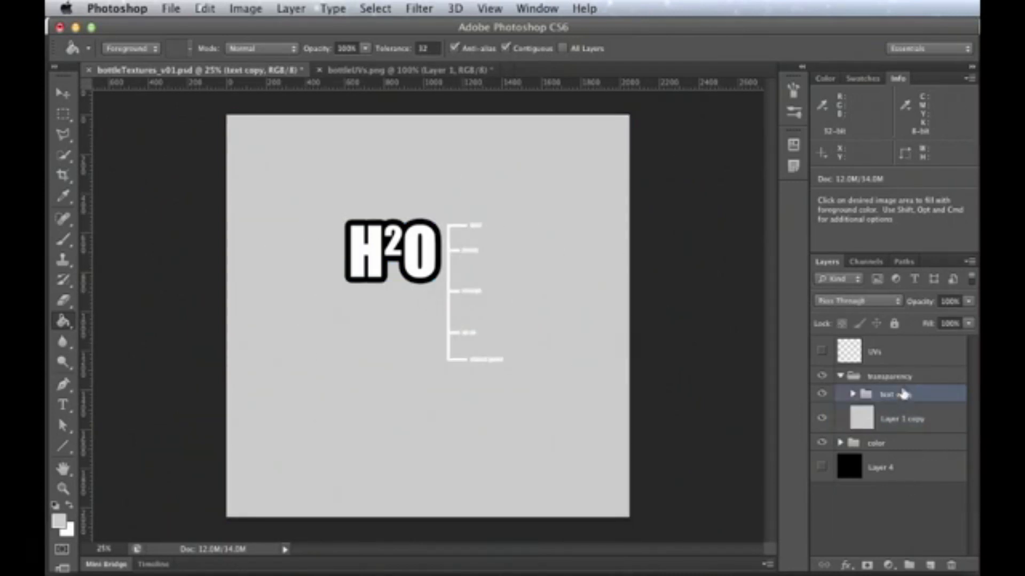
click(851, 395)
scroll(892, 450, down, 4)
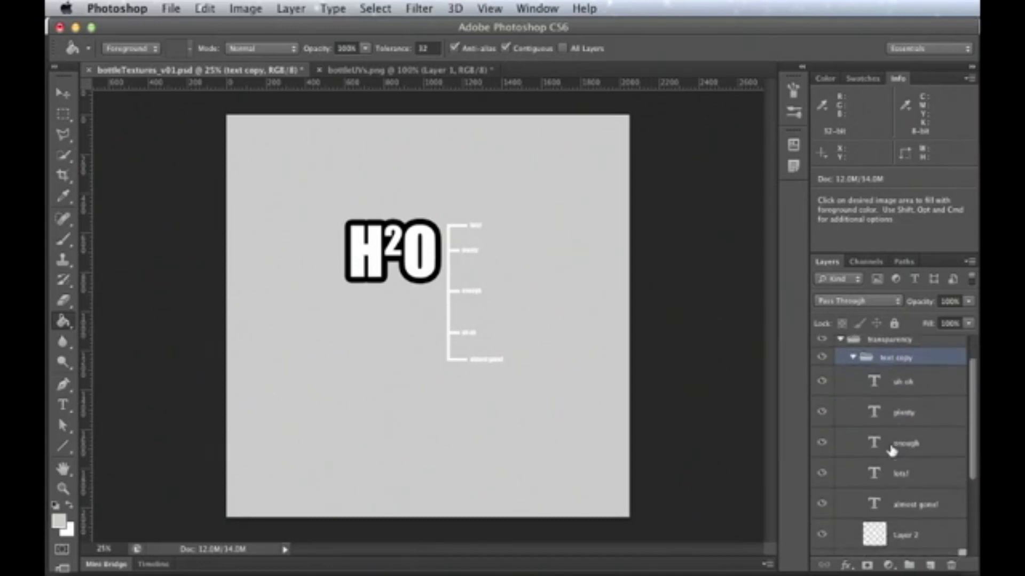
scroll(890, 451, up, 4)
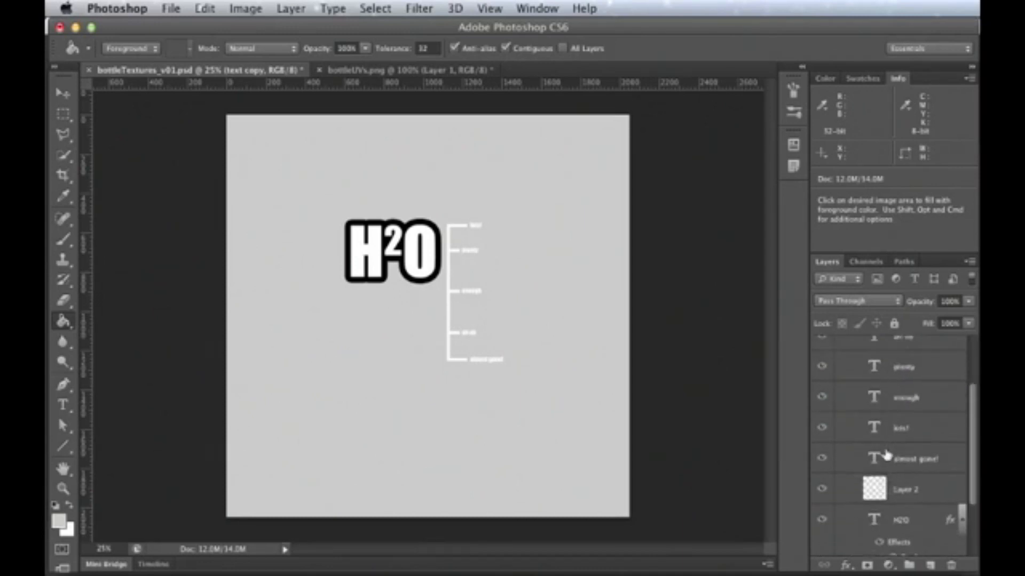
click(852, 394)
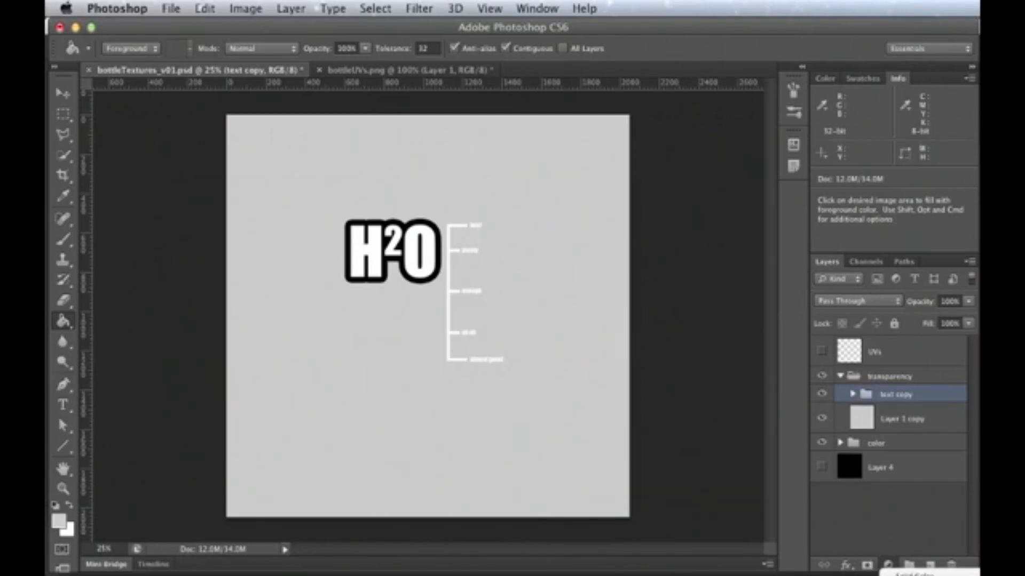
click(888, 564)
click(902, 454)
drag(895, 400, 848, 380)
key(super+z)
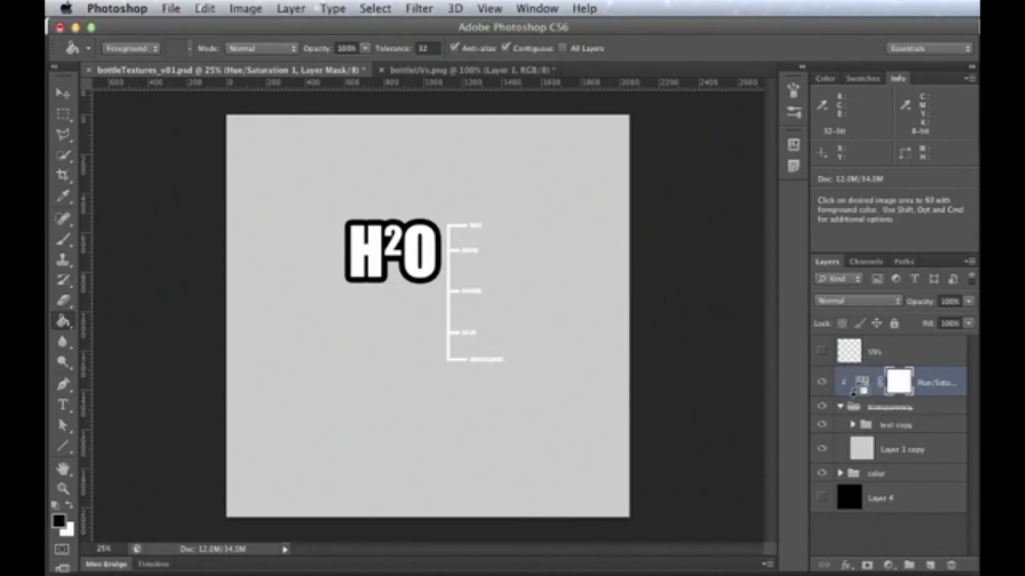
Step: Move the Hue/Saturation layer inside the transparency group and clip it to the text copy group
click(840, 407)
click(840, 407)
drag(862, 390, 867, 417)
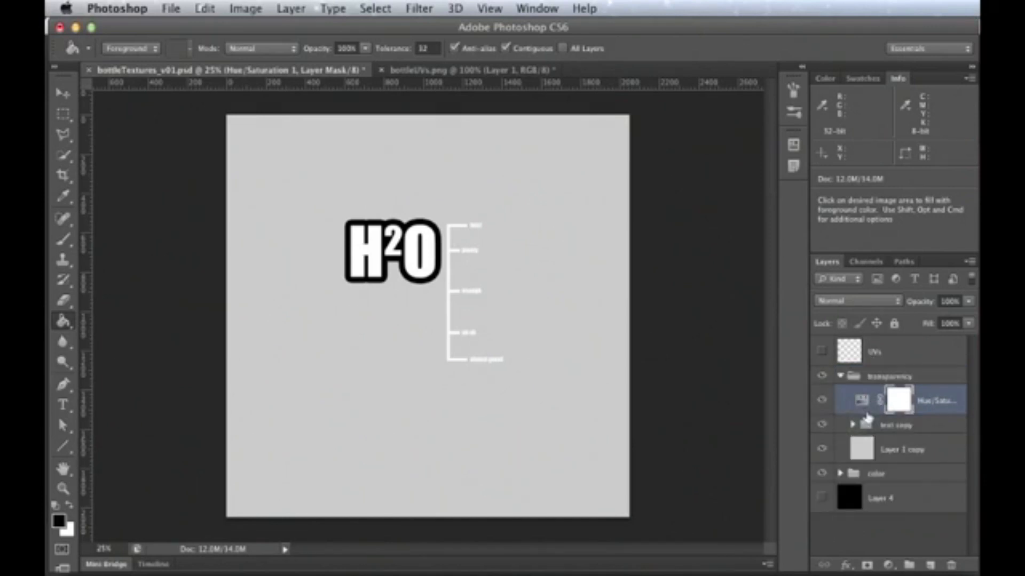
alt+click(873, 413)
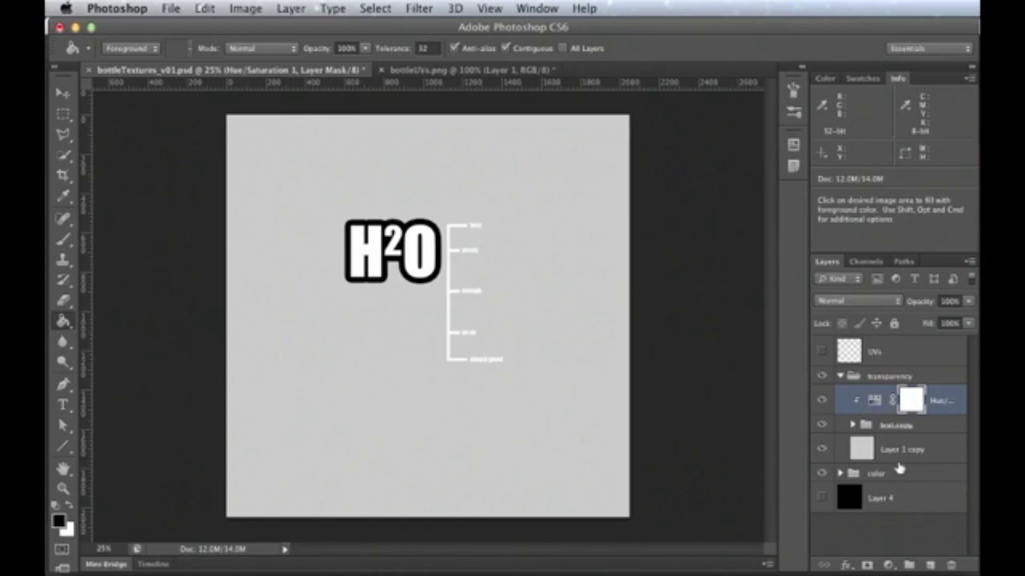
Step: Set the clipped Hue/Saturation adjustment's lightness to -100
drag(978, 267, 631, 126)
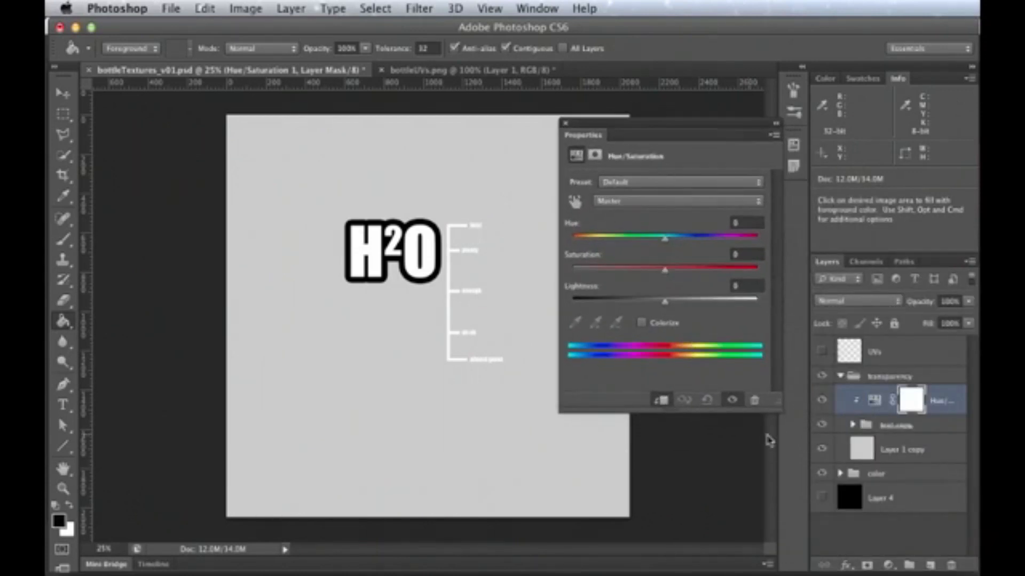
click(887, 565)
click(888, 560)
drag(666, 304, 567, 304)
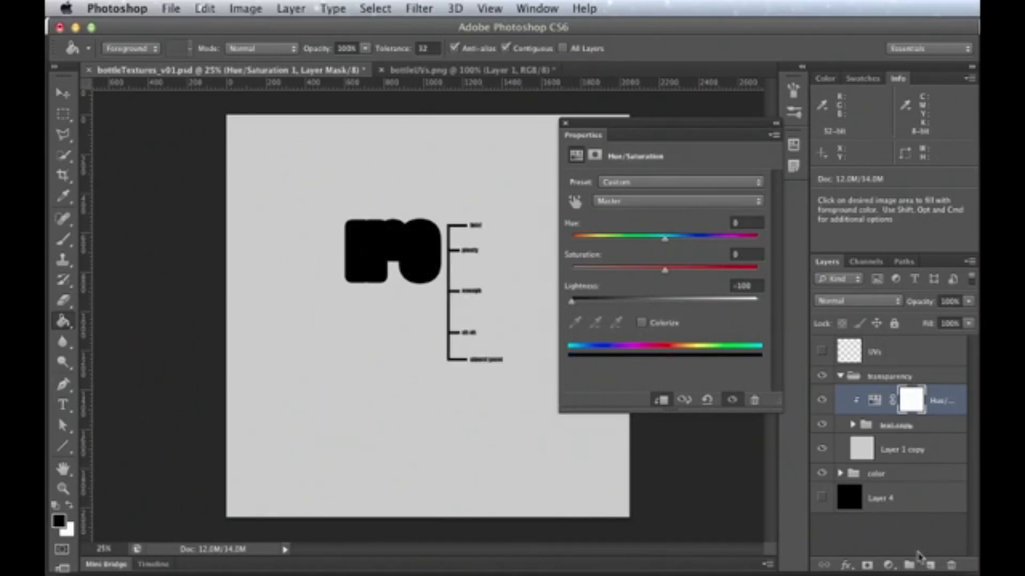
click(889, 565)
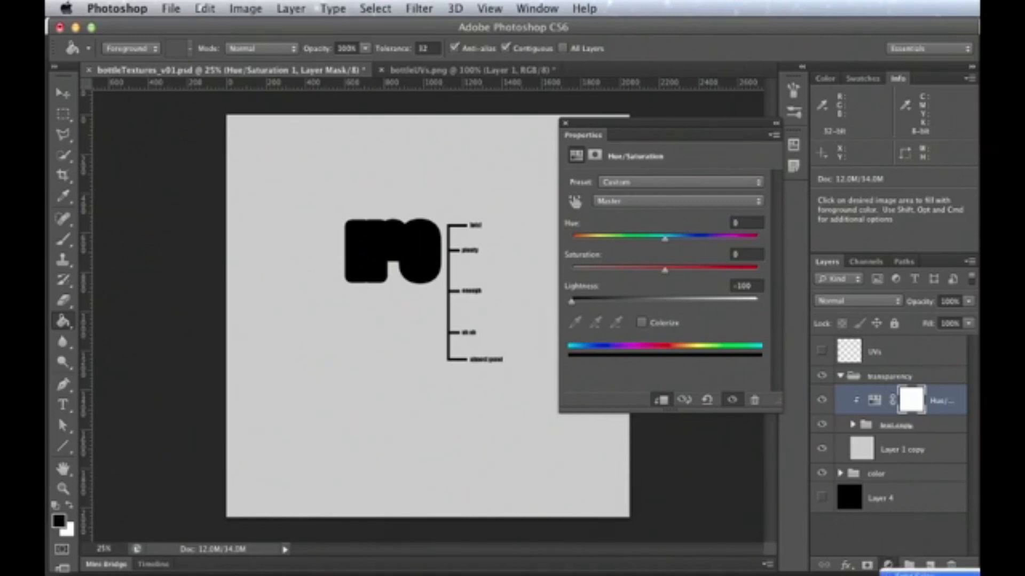
click(907, 573)
click(725, 232)
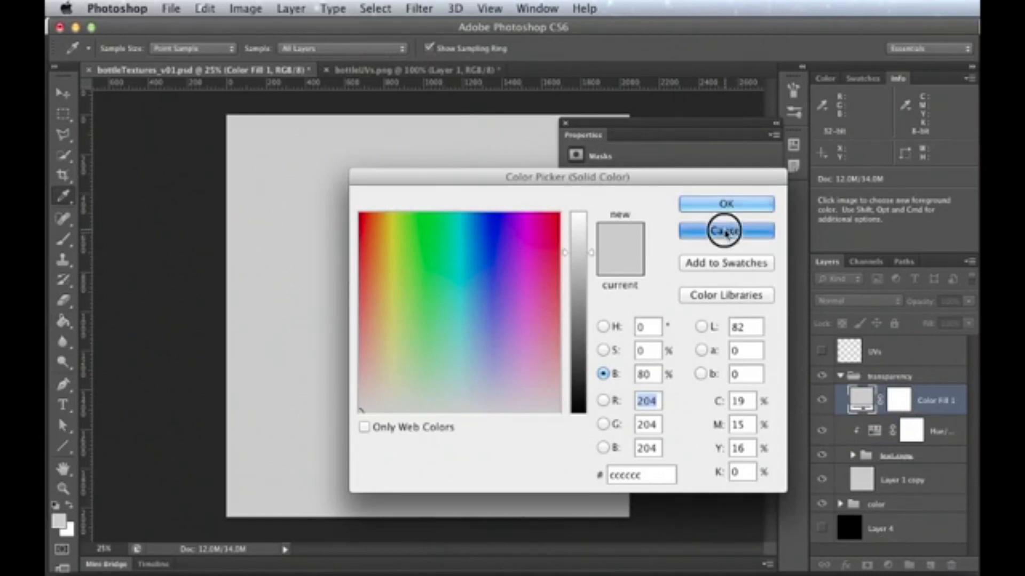
Step: Close the Hue/Saturation properties, select the transparency group and review the layers in it and its text copy group
drag(635, 123, 606, 116)
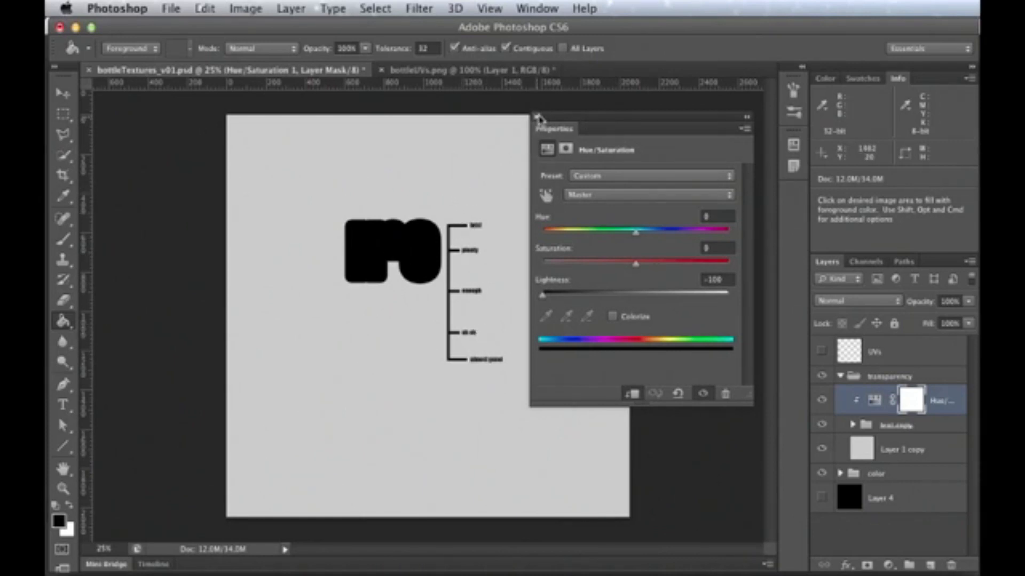
click(537, 117)
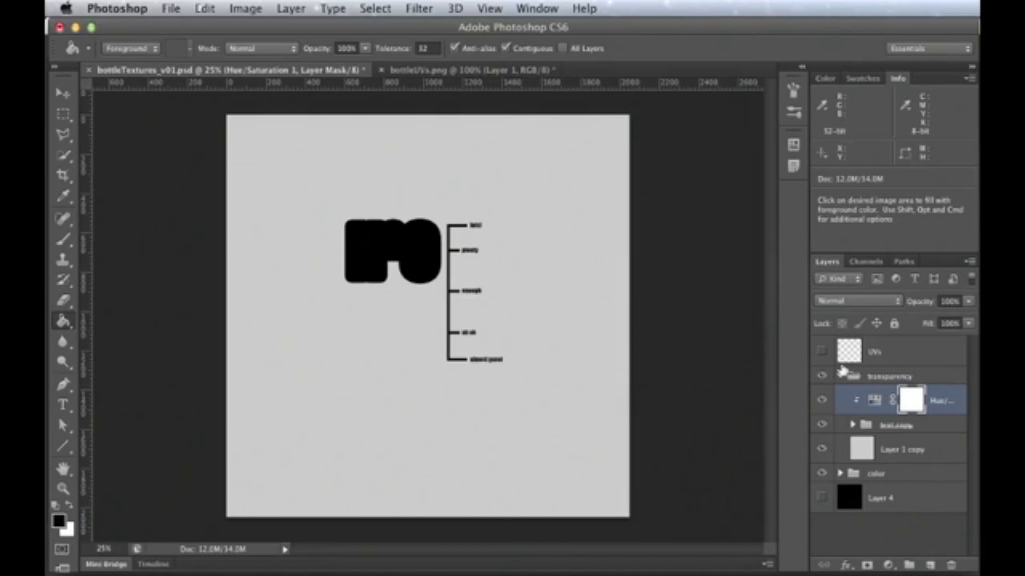
click(840, 376)
click(840, 376)
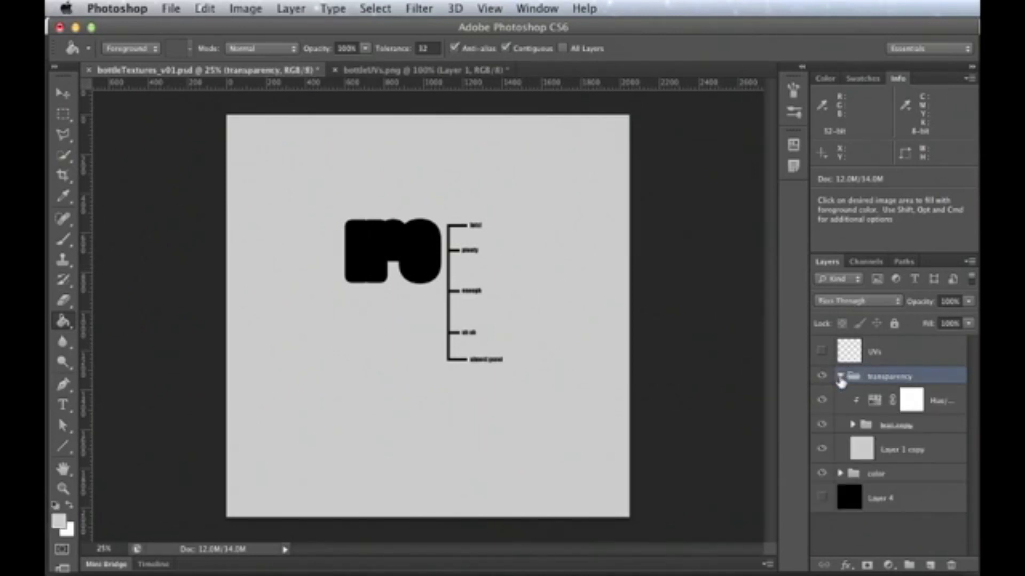
click(853, 425)
click(853, 425)
click(852, 426)
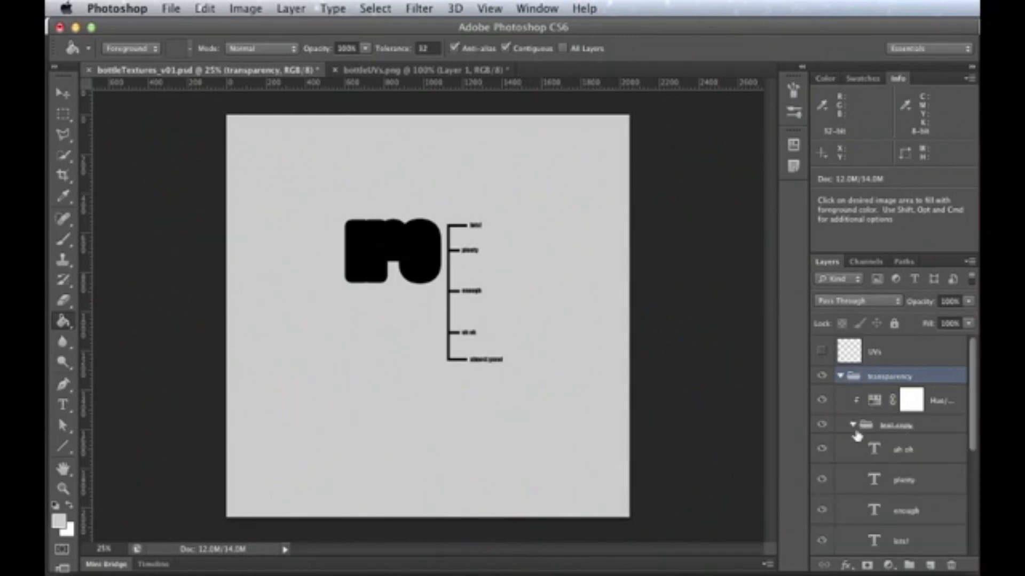
click(852, 427)
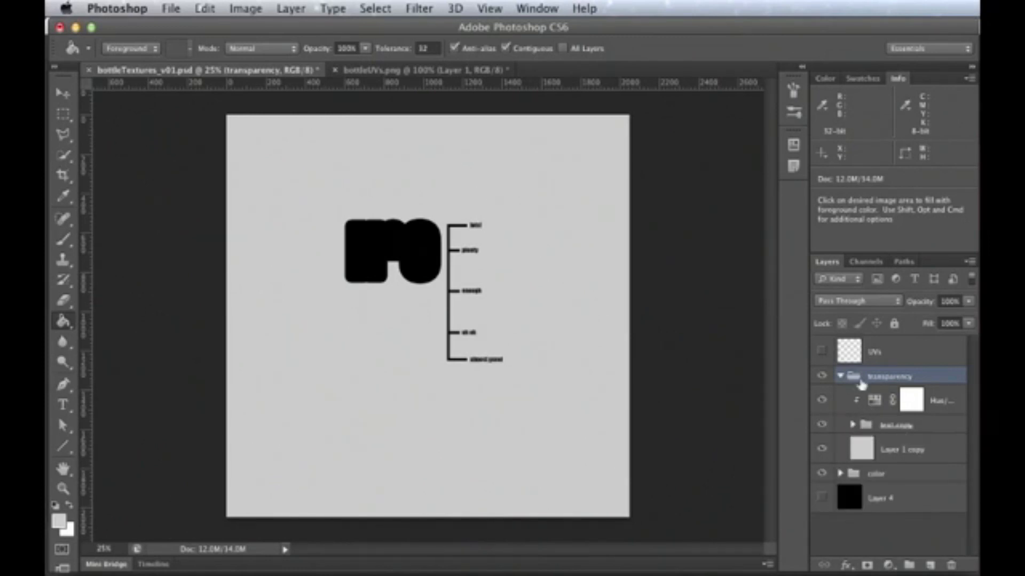
Step: Review the layers inside the transparency and color groups, including the color group's text subgroup
click(840, 376)
click(840, 395)
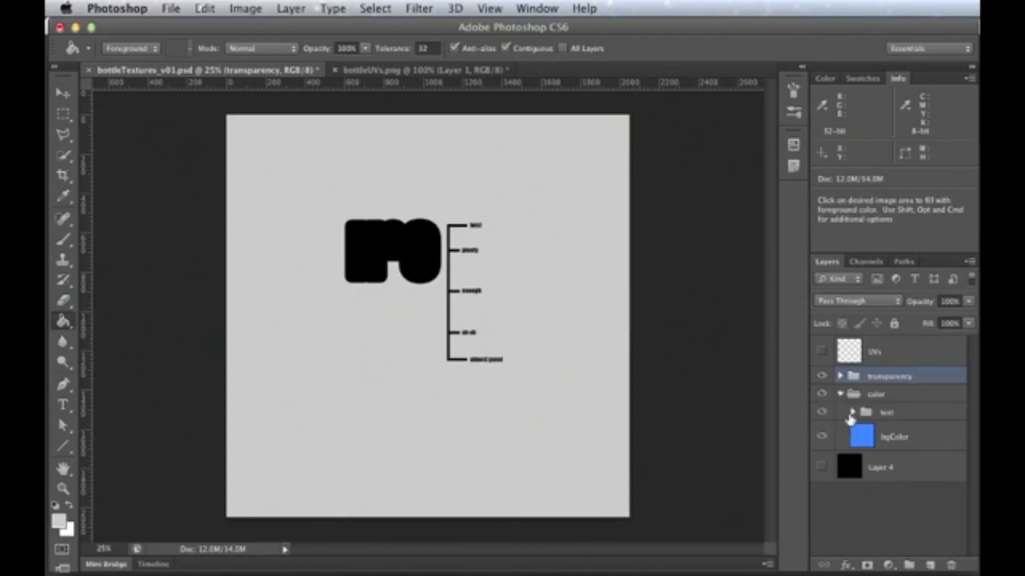
click(855, 420)
click(855, 416)
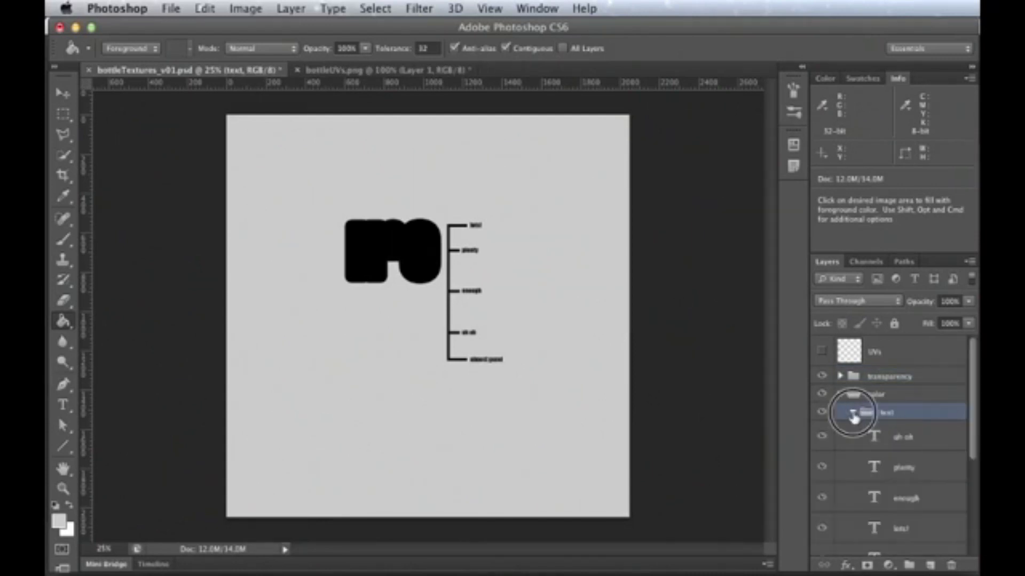
click(860, 415)
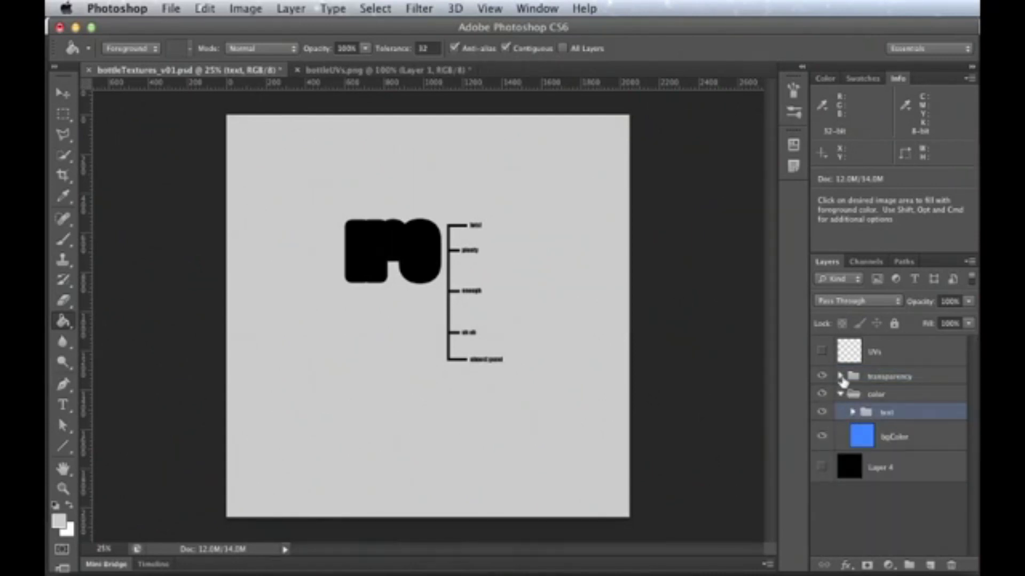
click(839, 376)
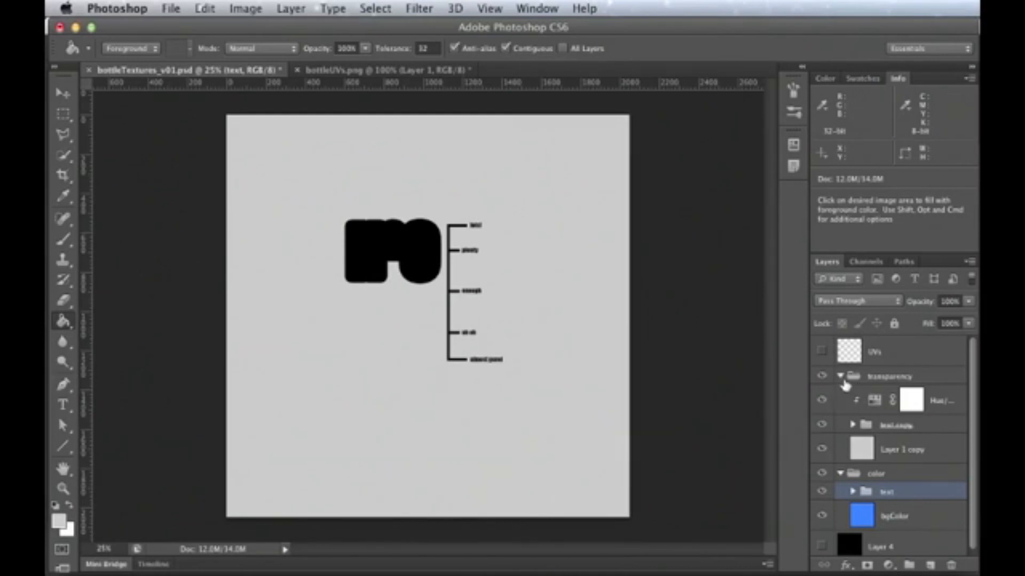
click(840, 377)
click(840, 378)
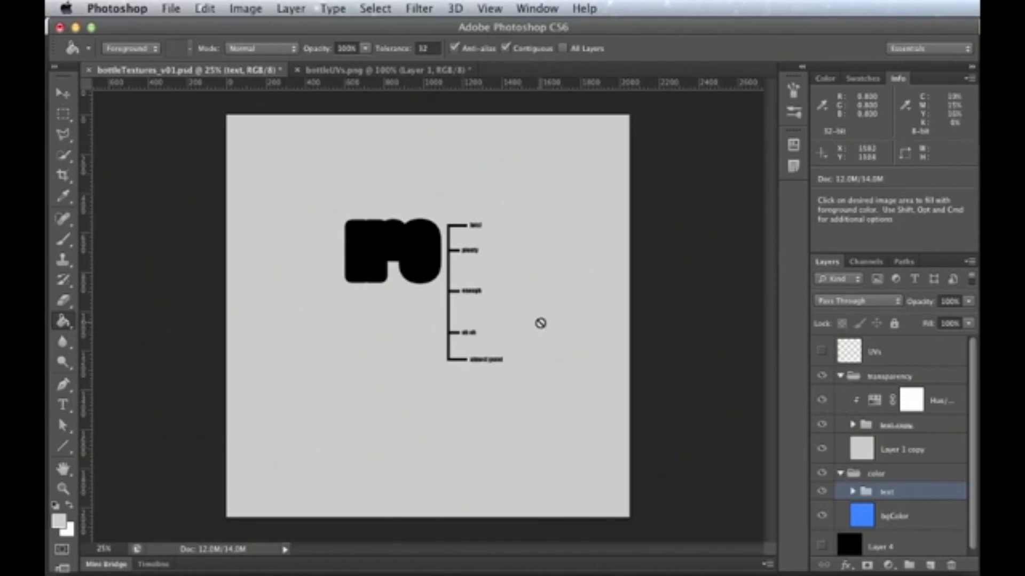
Step: Save a PNG copy of the transparency map as bottle_trans_v01.png in sourceimages, with smallest compression and no interlacing
key(v)
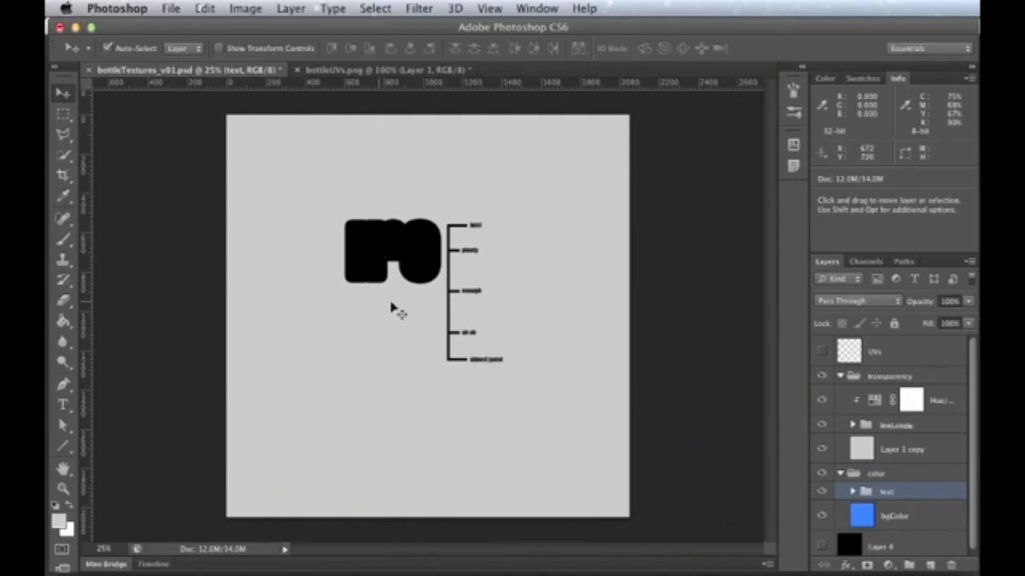
click(167, 6)
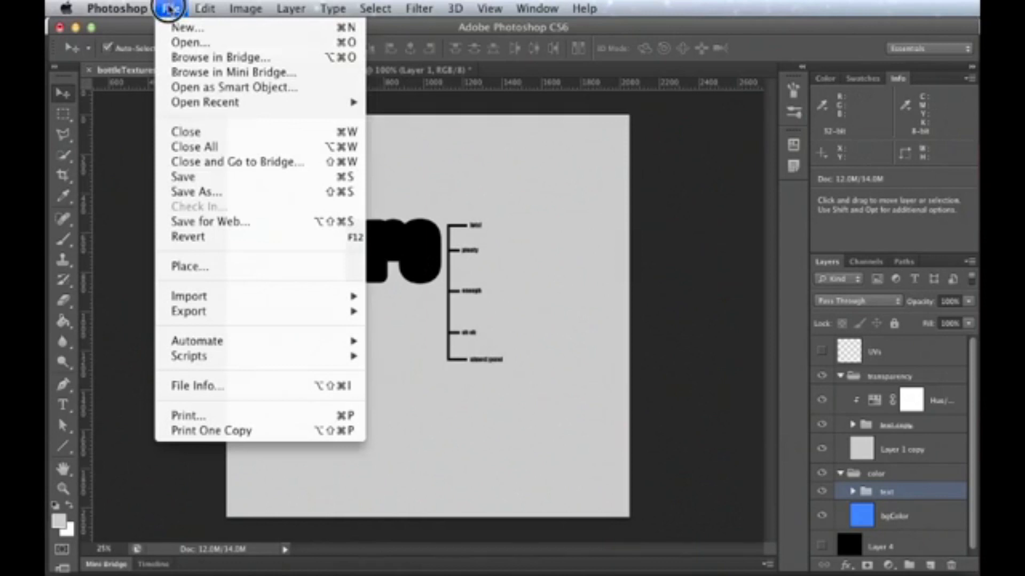
click(192, 196)
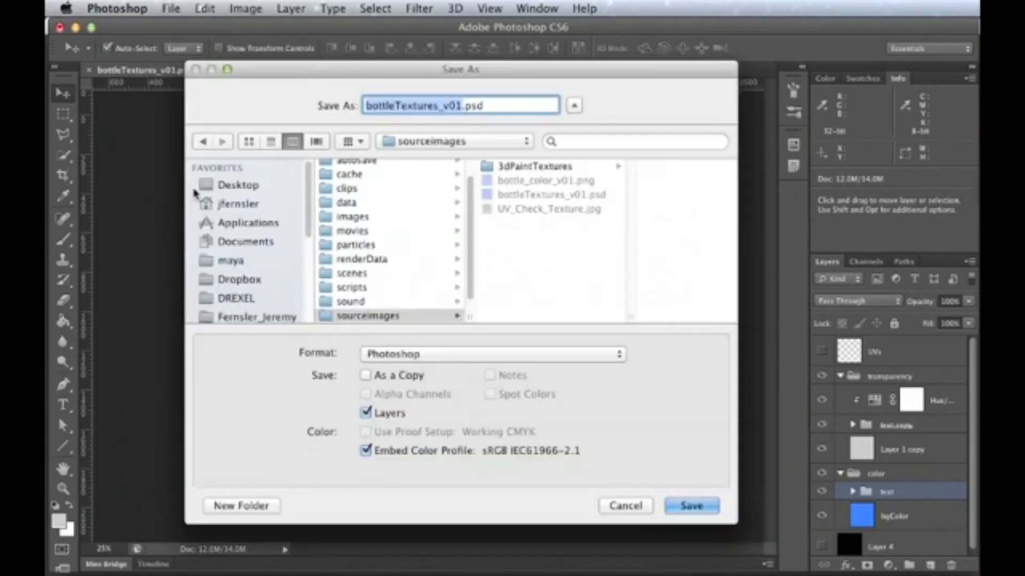
click(545, 183)
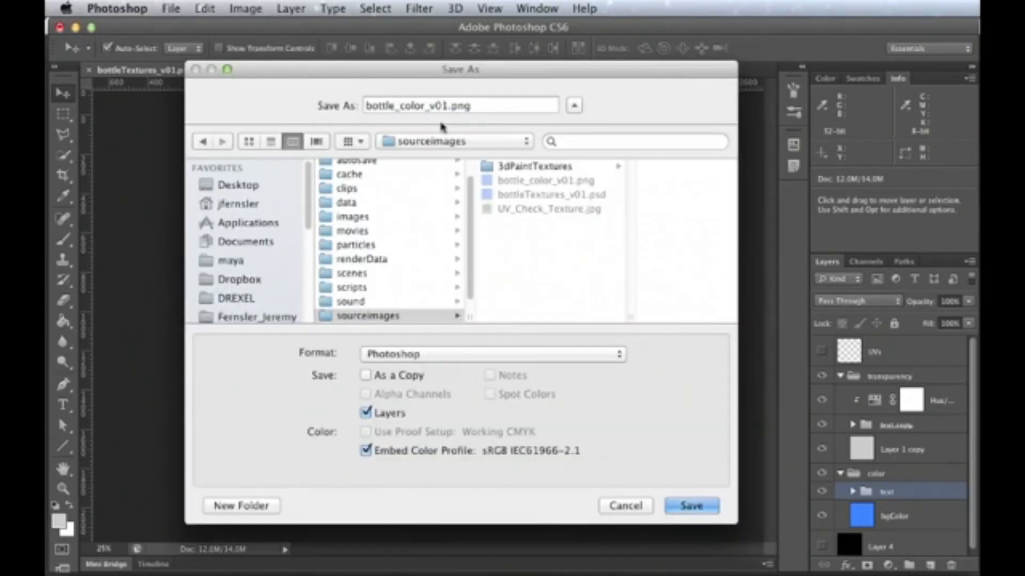
double_click(418, 105)
text(trans)
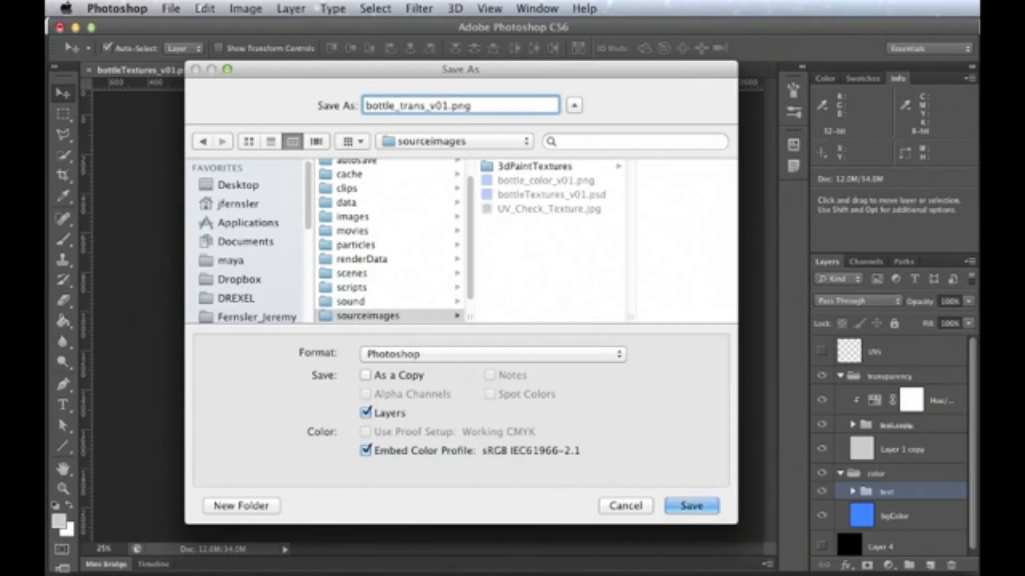
click(486, 354)
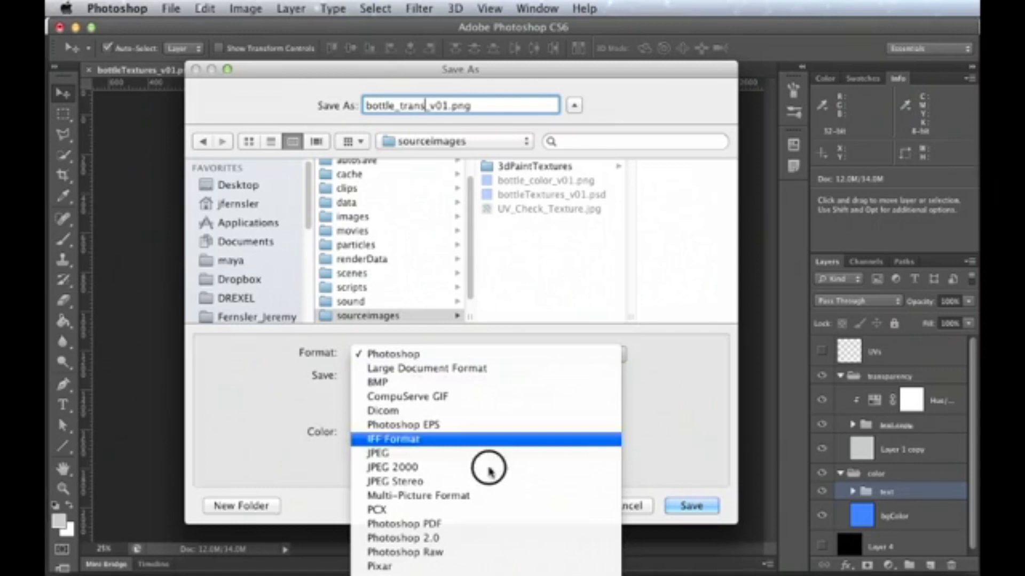
click(481, 567)
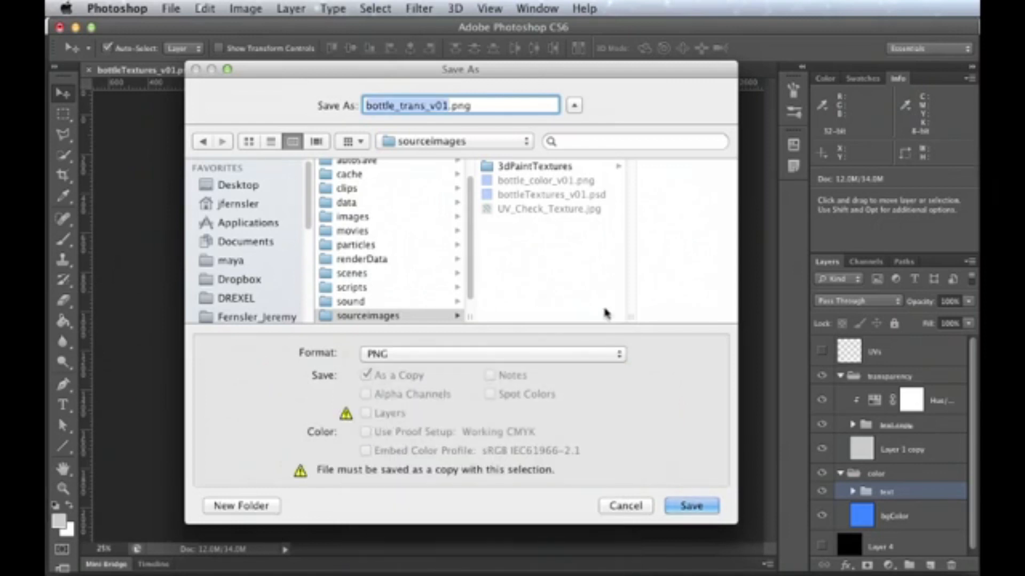
click(703, 507)
click(854, 277)
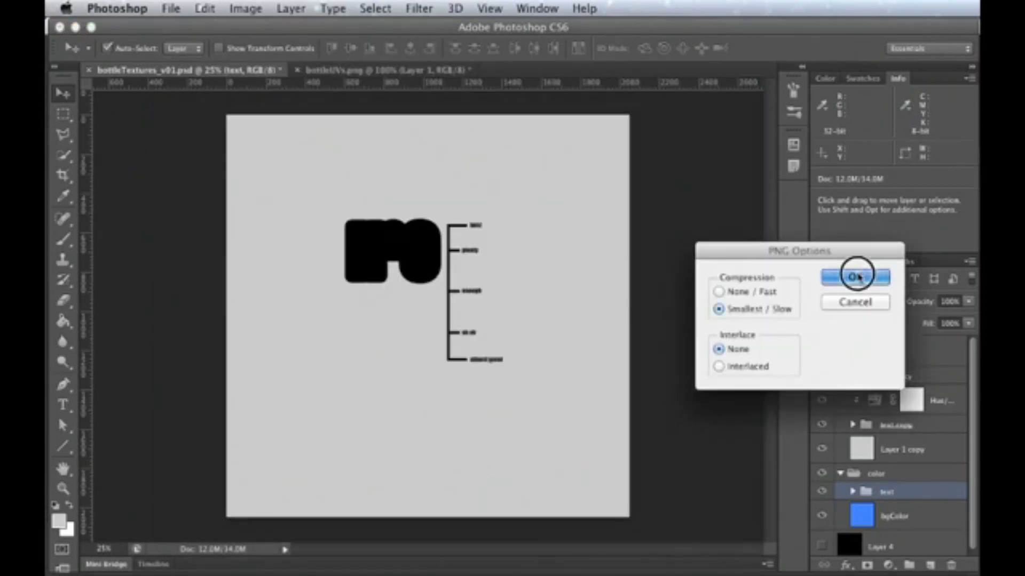
Step: Switch to Maya and delete the ramp texture and its placement node from the Hypershade work area
key(super+Tab)
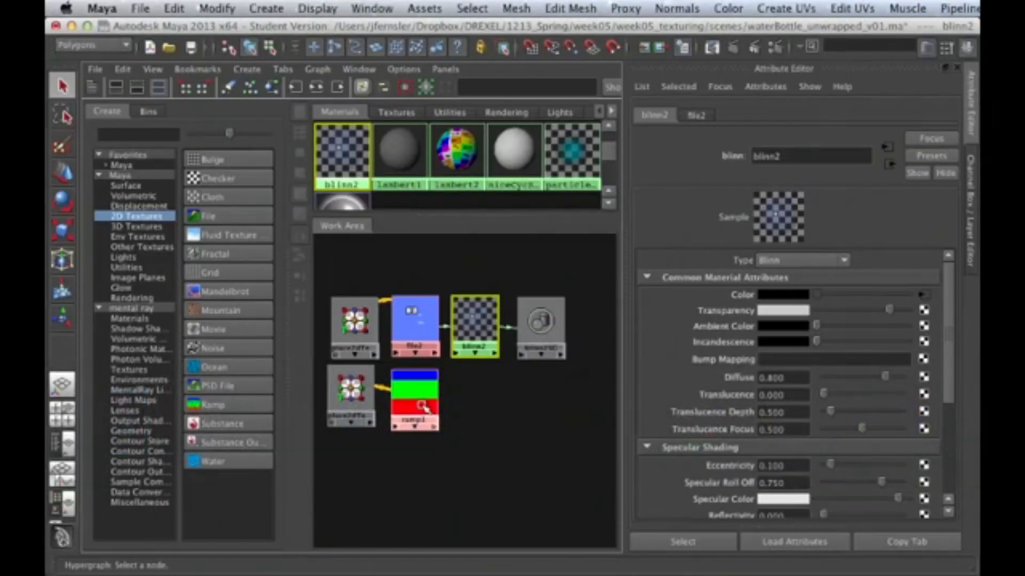
drag(464, 368, 339, 434)
key(Delete)
drag(412, 298, 414, 305)
mouse_move(478, 317)
mouse_down()
mouse_move(567, 327)
mouse_move(487, 324)
mouse_up()
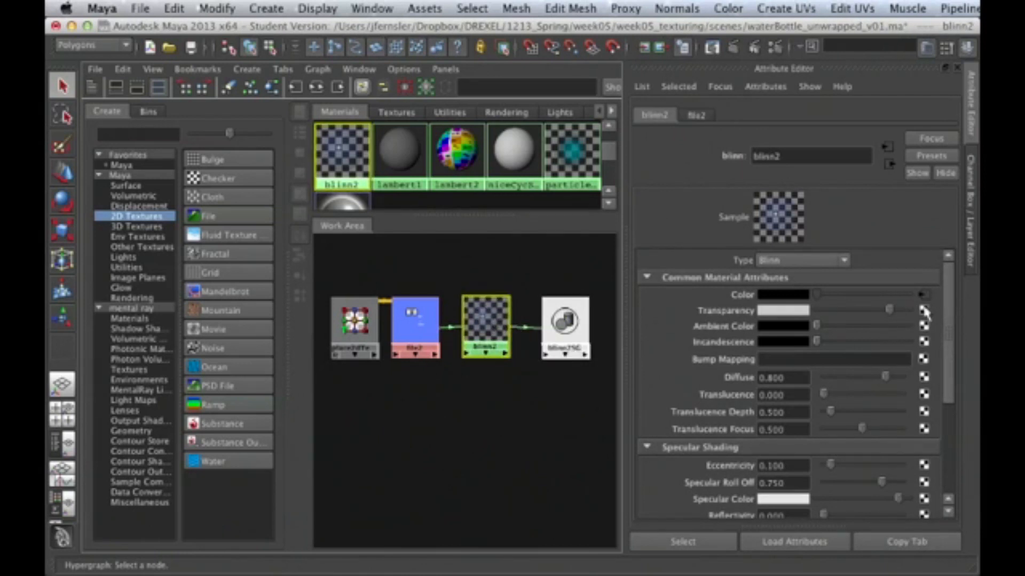
Step: Create a new File texture and arrange it with its placement node below the color texture nodes
click(203, 218)
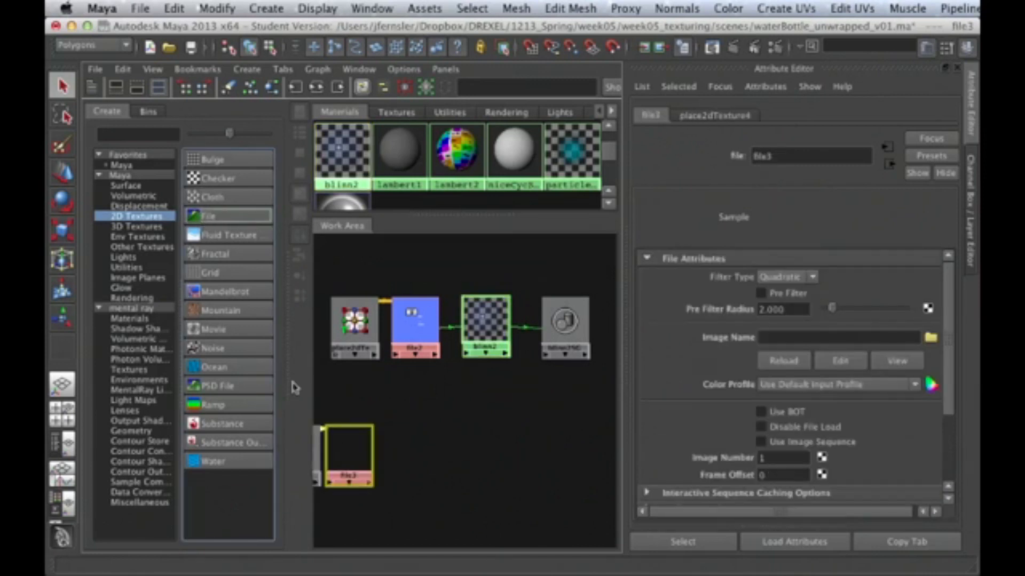
drag(354, 450, 437, 419)
alt+middle_drag(401, 467, 425, 464)
drag(331, 450, 419, 414)
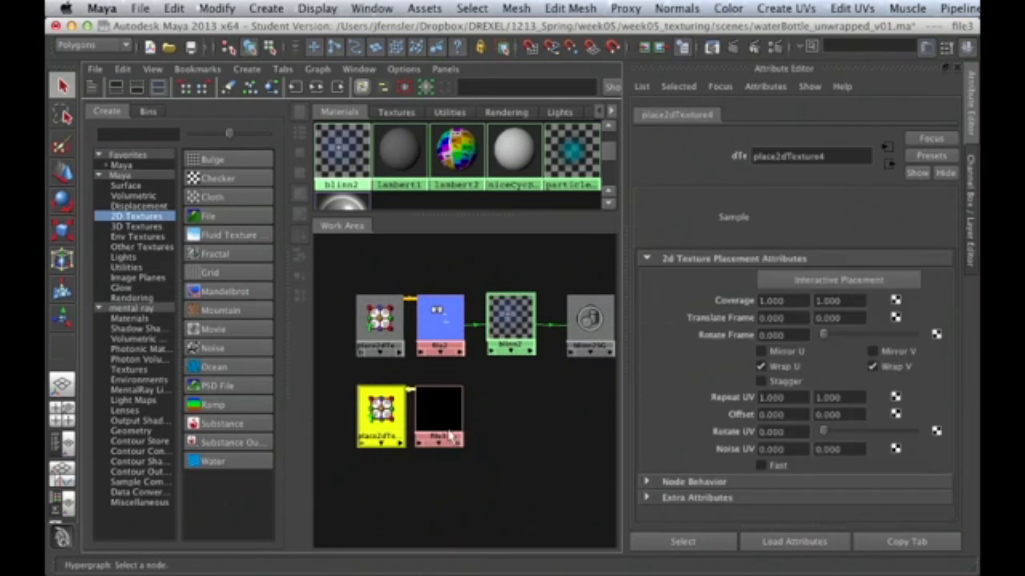
click(409, 413)
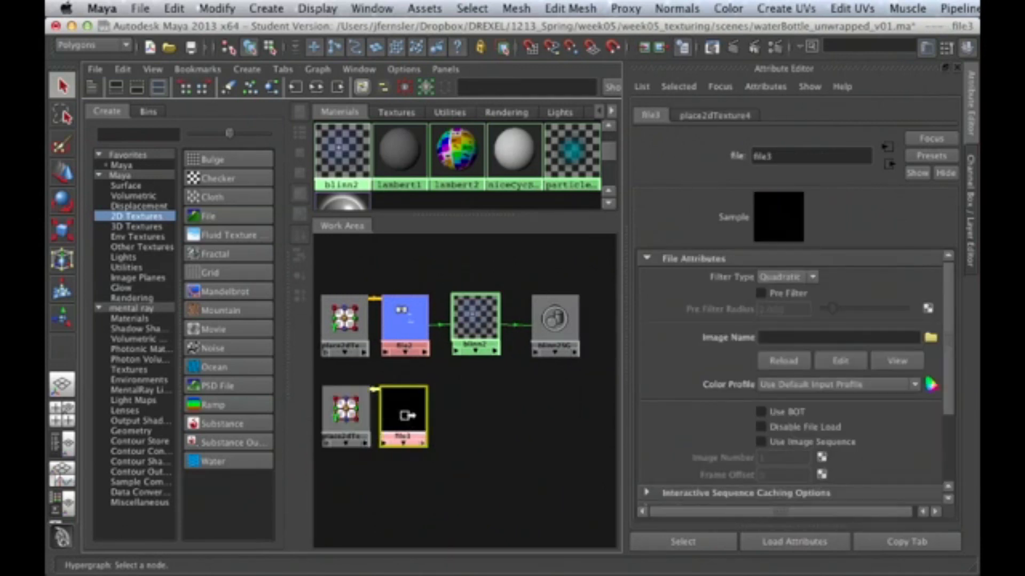
Step: Load bottle_trans_v01.png into the new file texture and connect it to the blinn2 material's transparency
click(929, 340)
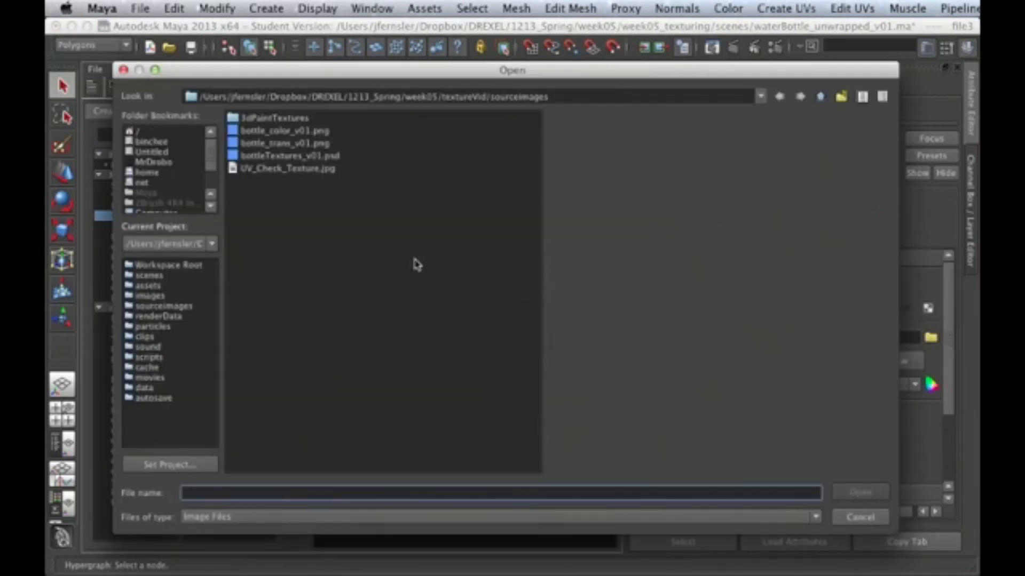
click(301, 144)
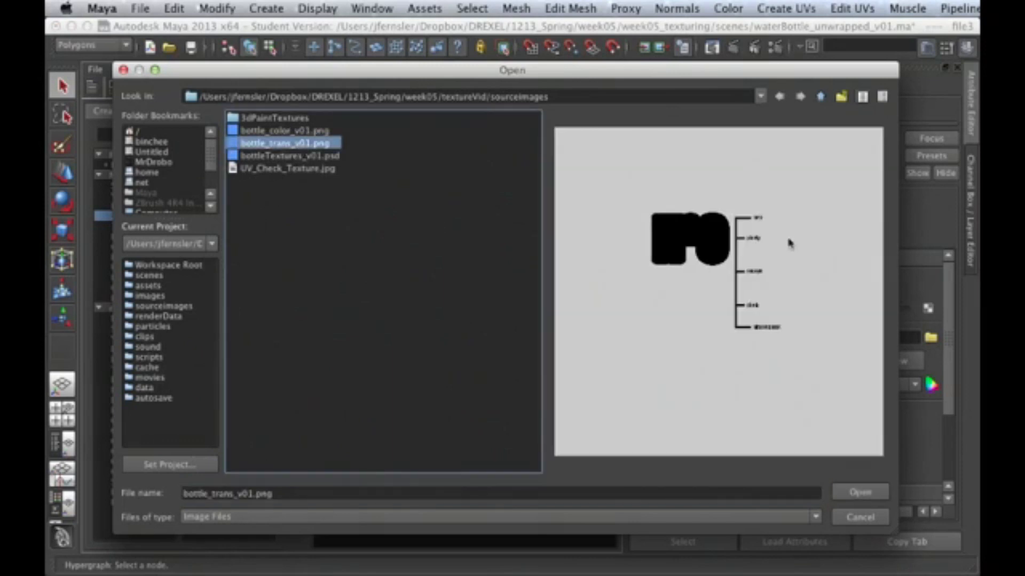
click(859, 492)
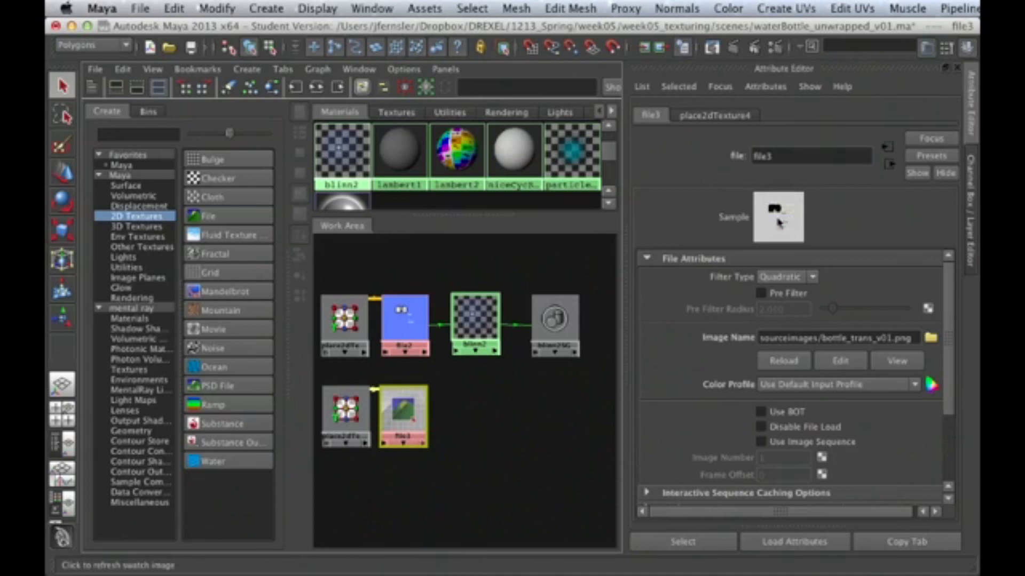
middle_drag(405, 400, 469, 321)
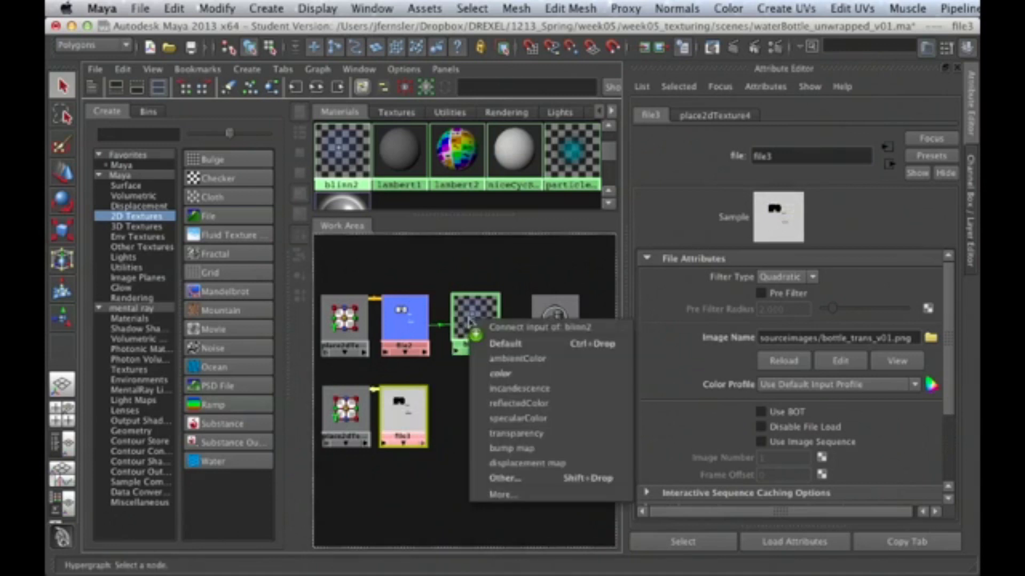
click(511, 431)
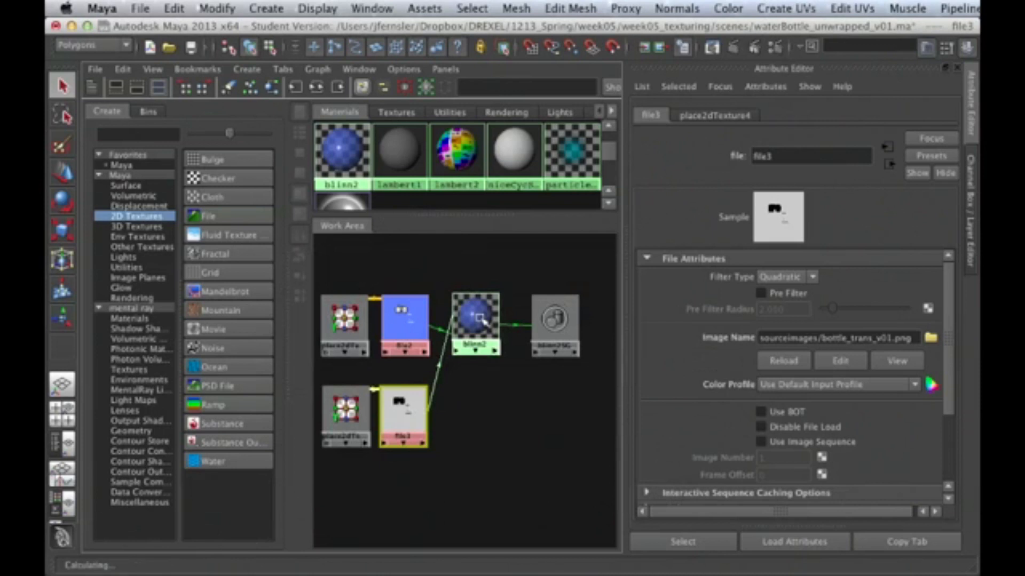
Step: Examine the textured bottle in the full-size perspective view and check it in the Render View
key(space)
key(space)
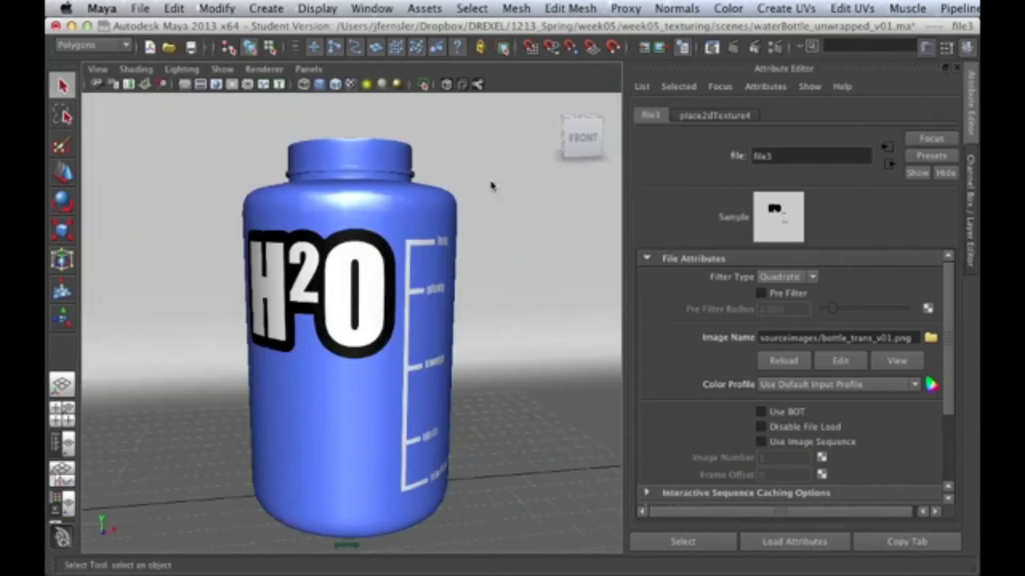
alt+drag(433, 322, 381, 294)
alt+middle_drag(381, 296, 414, 272)
alt+drag(389, 274, 405, 271)
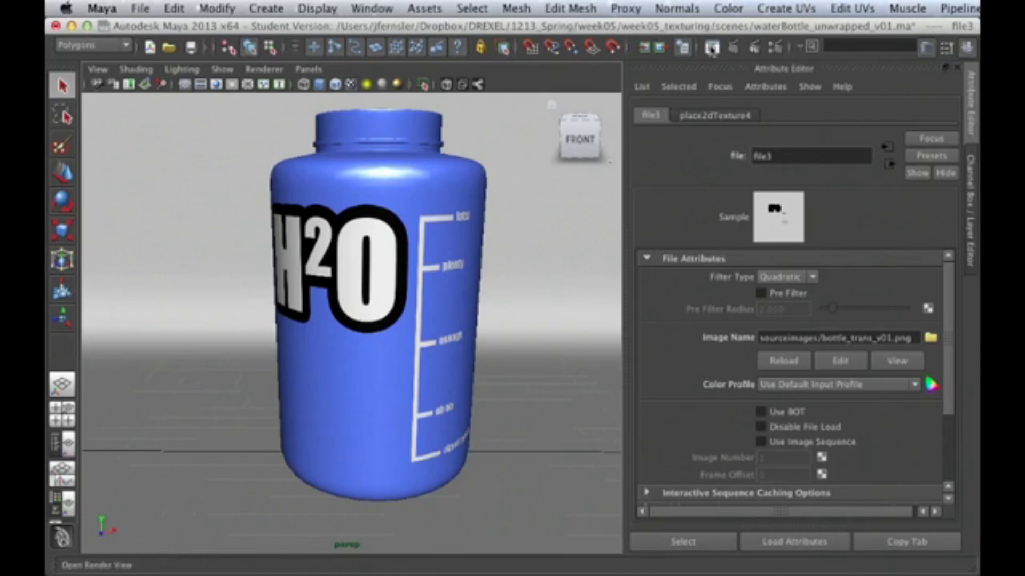
click(517, 48)
drag(410, 85, 494, 94)
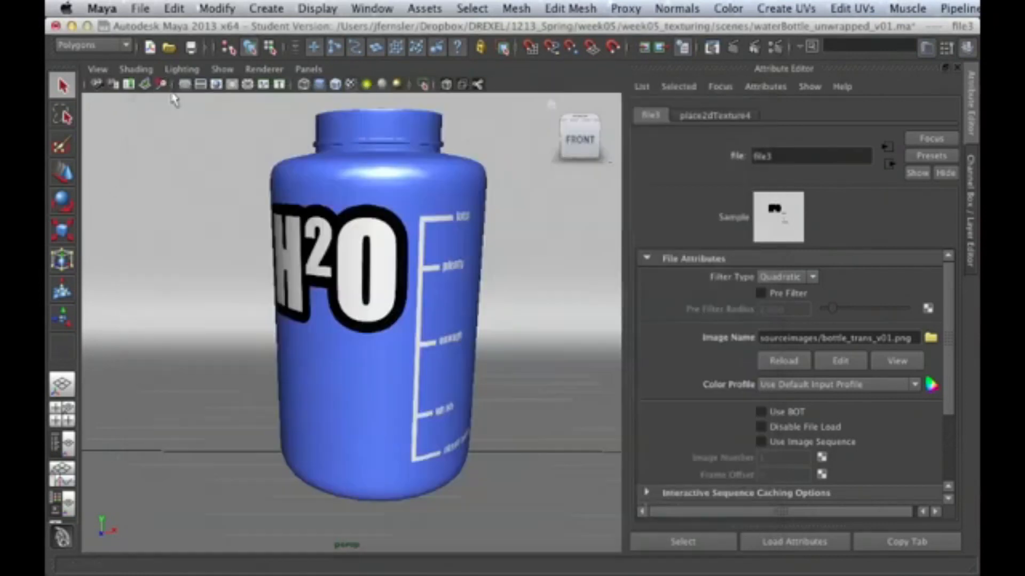
click(170, 94)
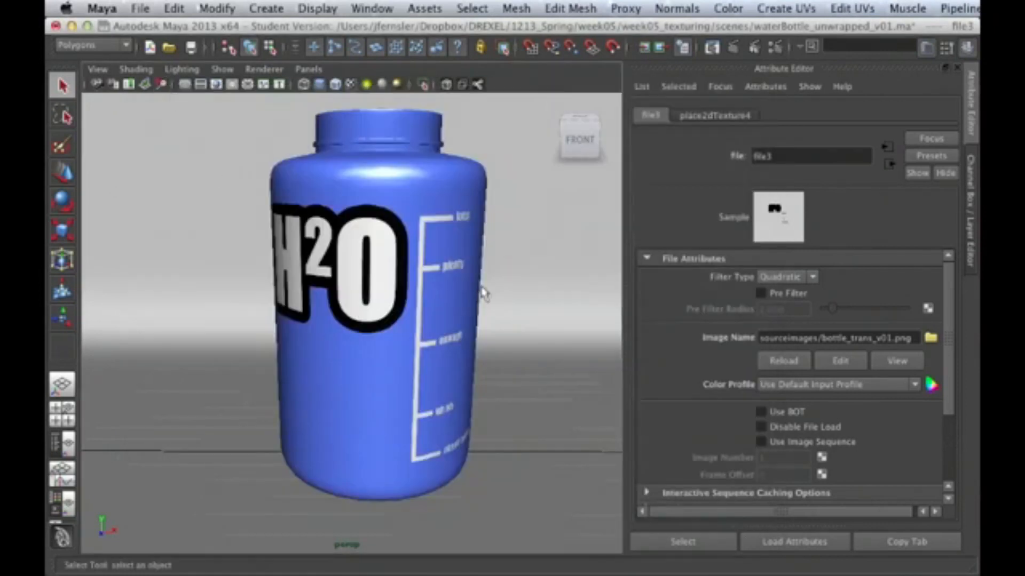
Step: Return to the Hypershade and examine the transparency file texture's connection to the blinn2 material
key(space)
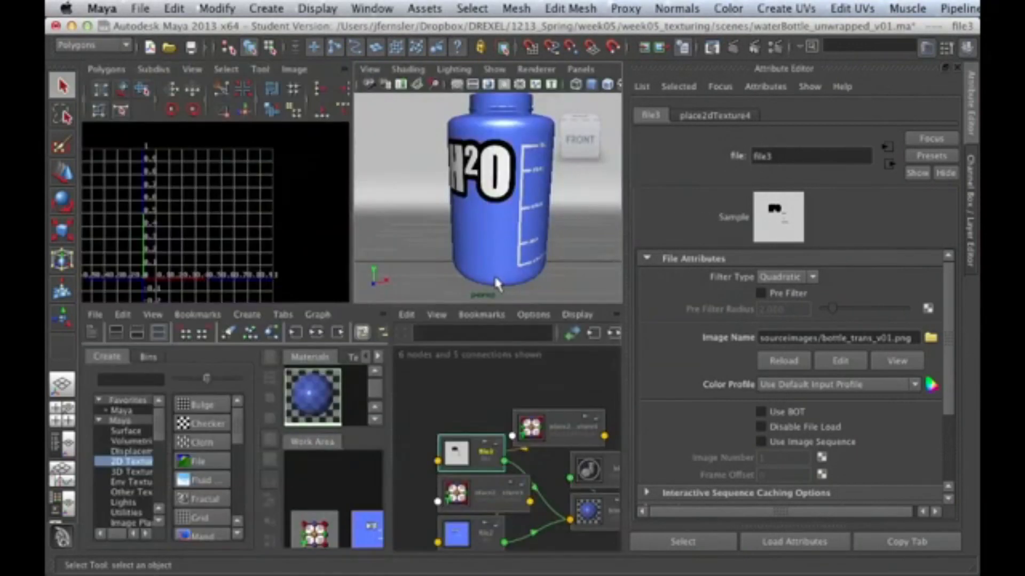
click(338, 469)
key(space)
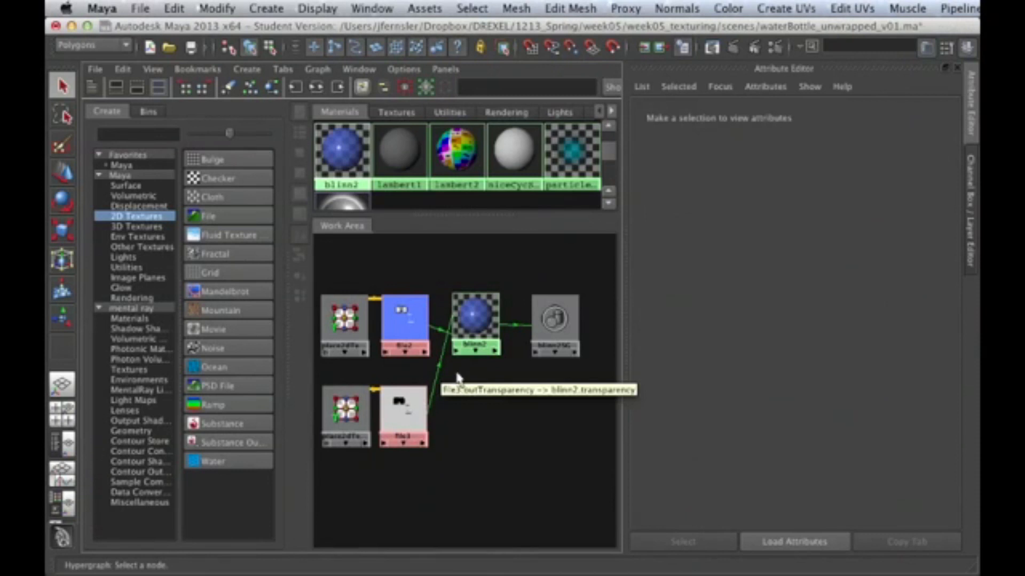
middle_drag(418, 435, 434, 422)
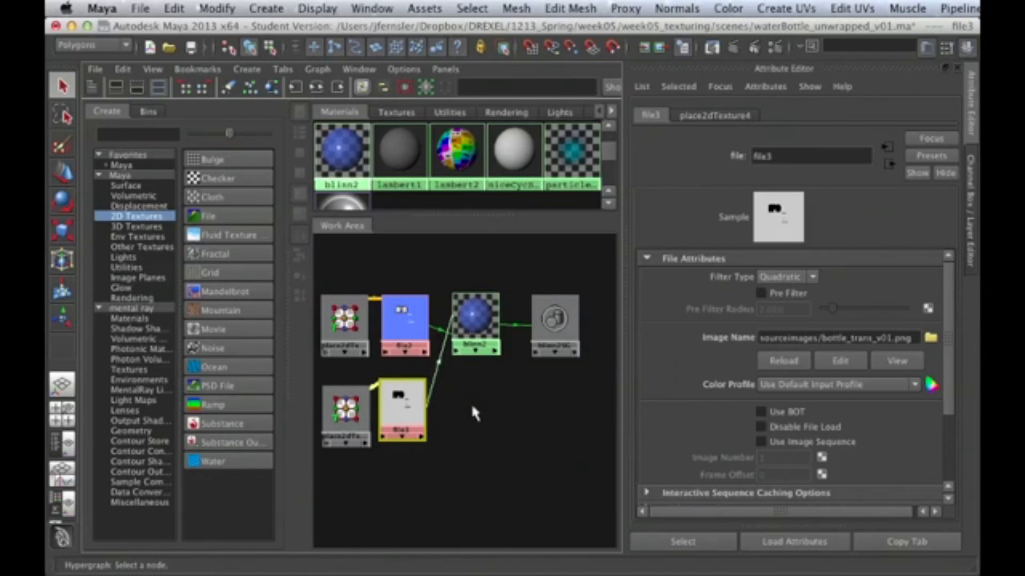
Step: Graph blinn2's input and output connections in the Node Editor and expand the node to show its connected attributes
key(space)
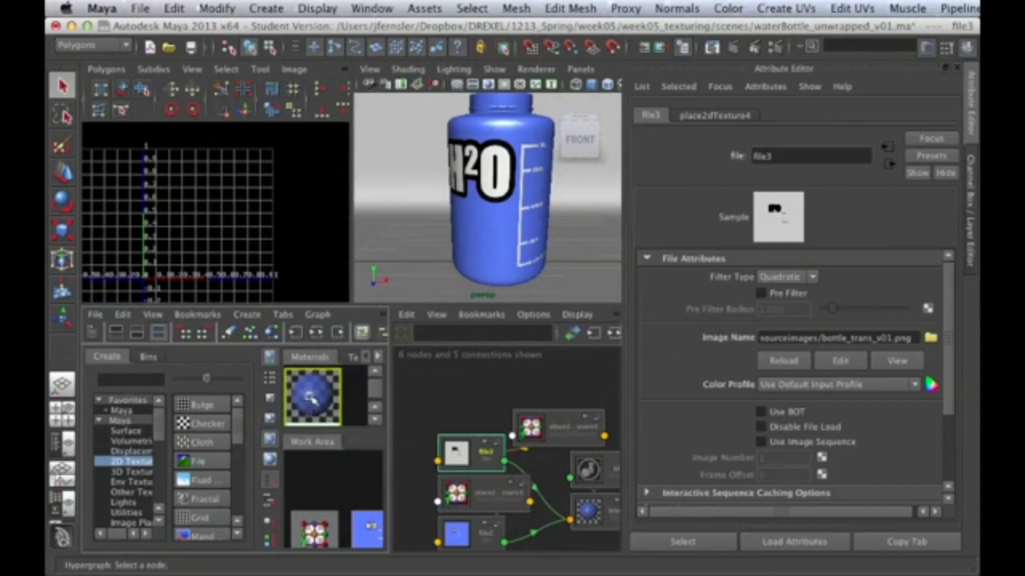
click(310, 398)
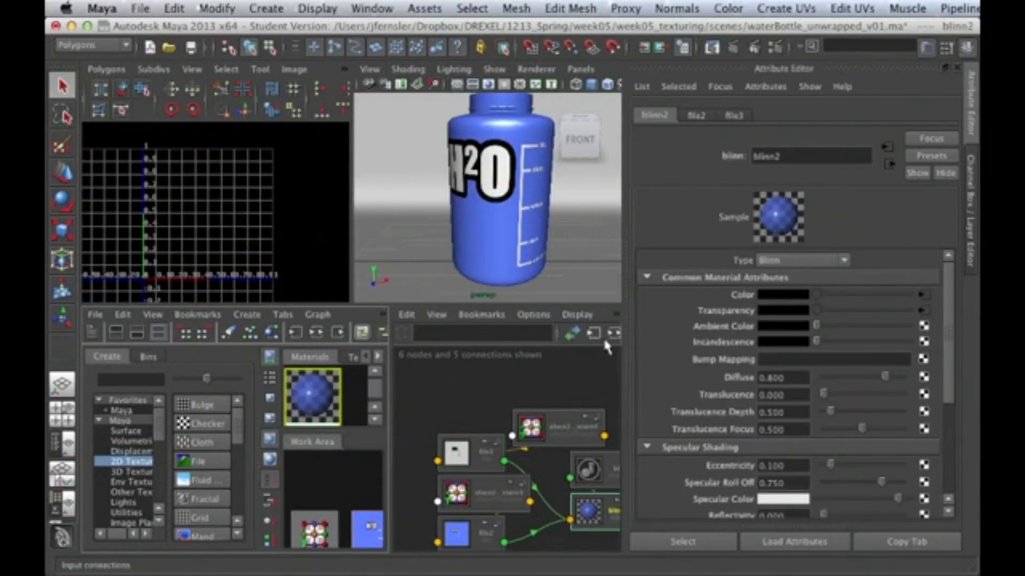
key(space)
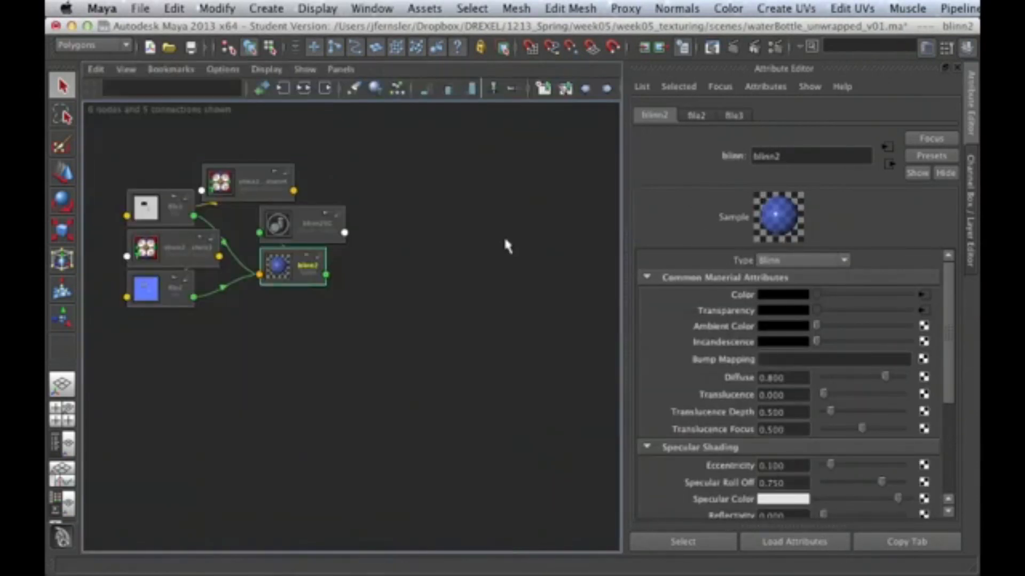
click(303, 88)
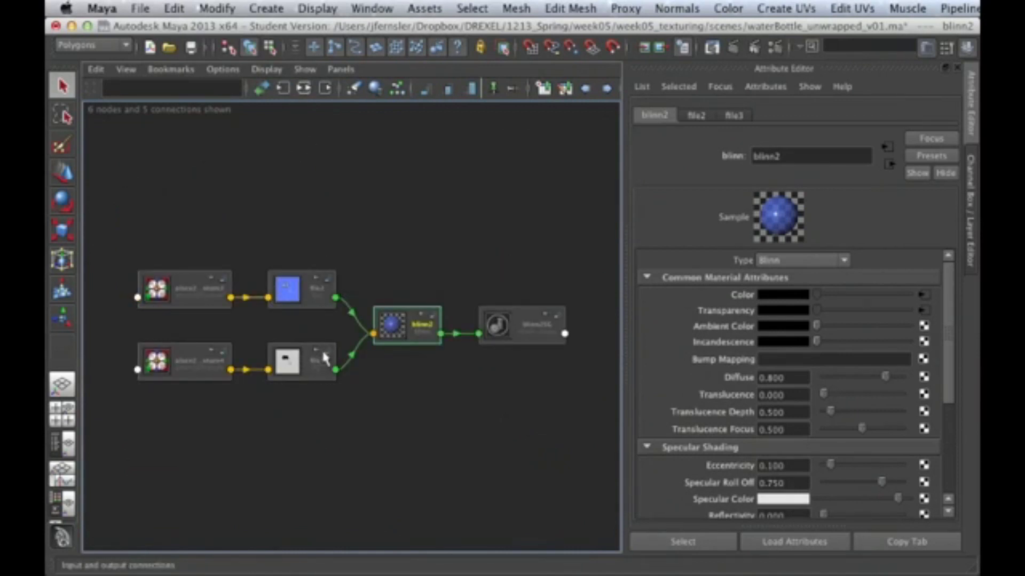
click(435, 316)
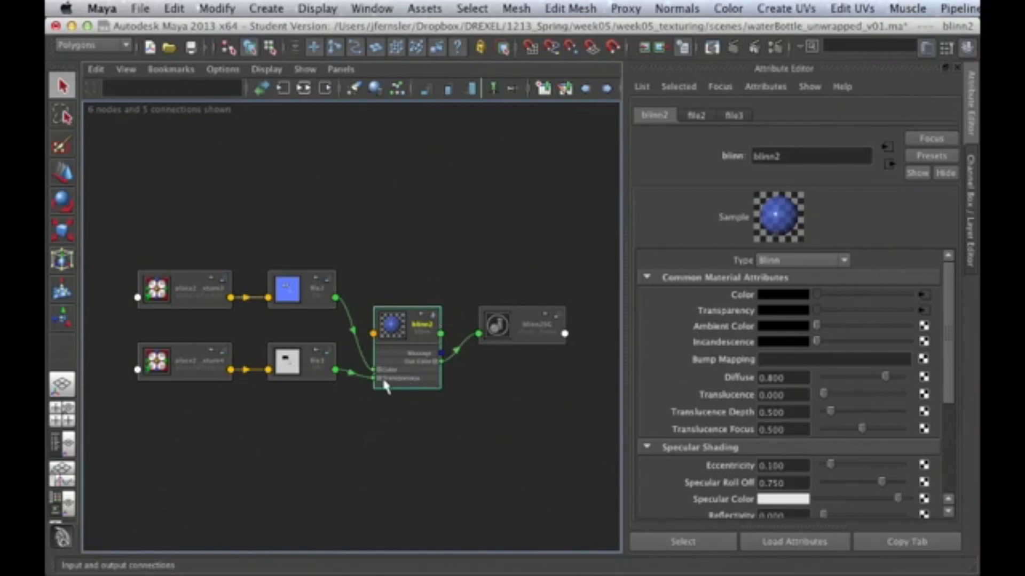
Step: Expand the file3 node in the Node Editor to show all of its attributes
click(327, 356)
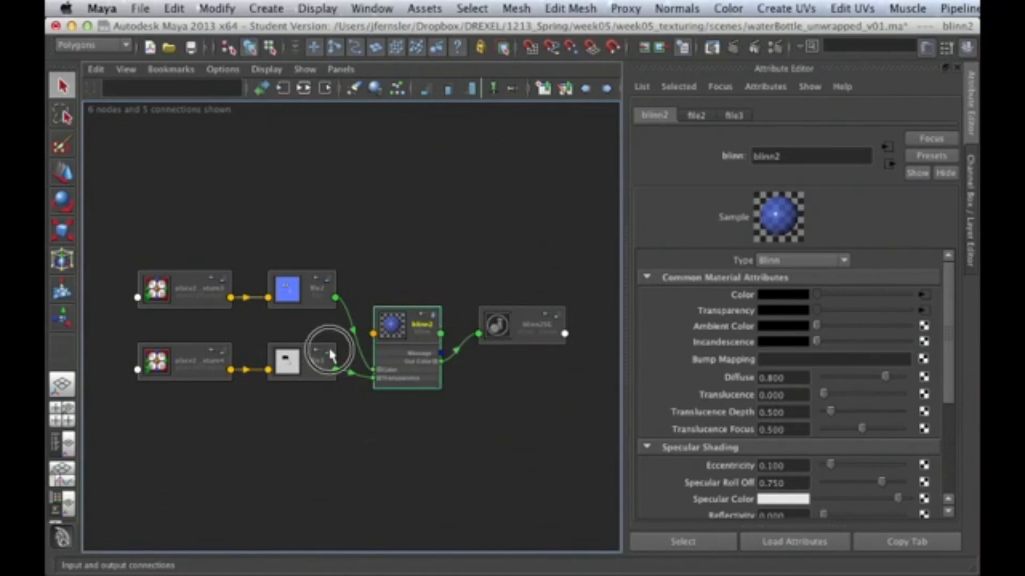
click(327, 357)
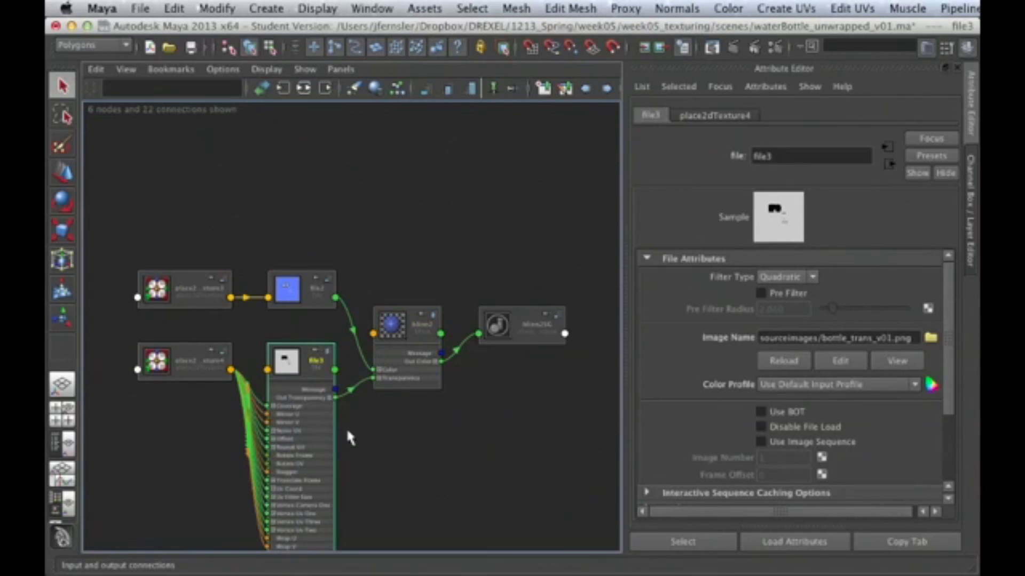
click(362, 415)
alt+middle_drag(373, 440, 356, 326)
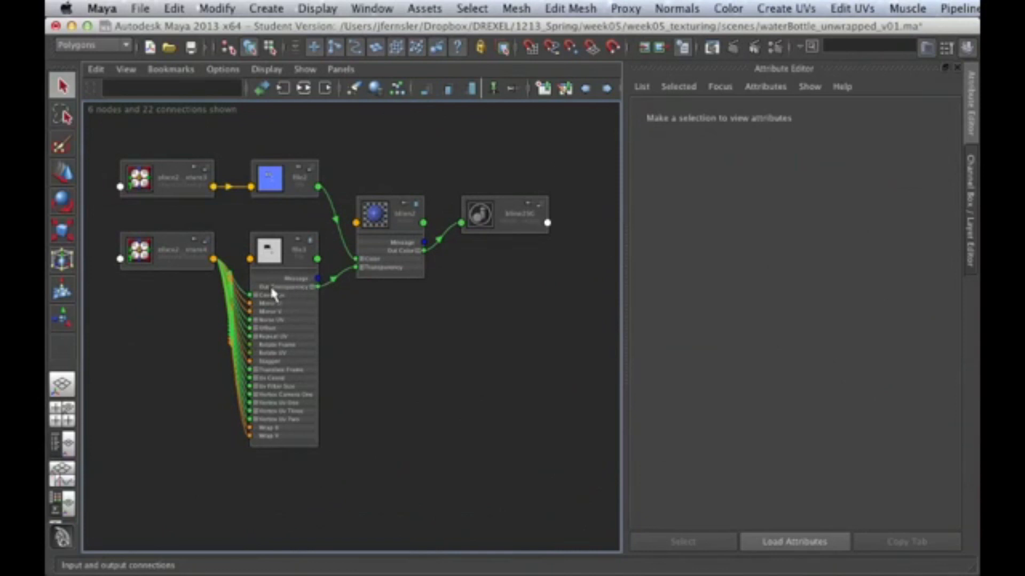
click(310, 240)
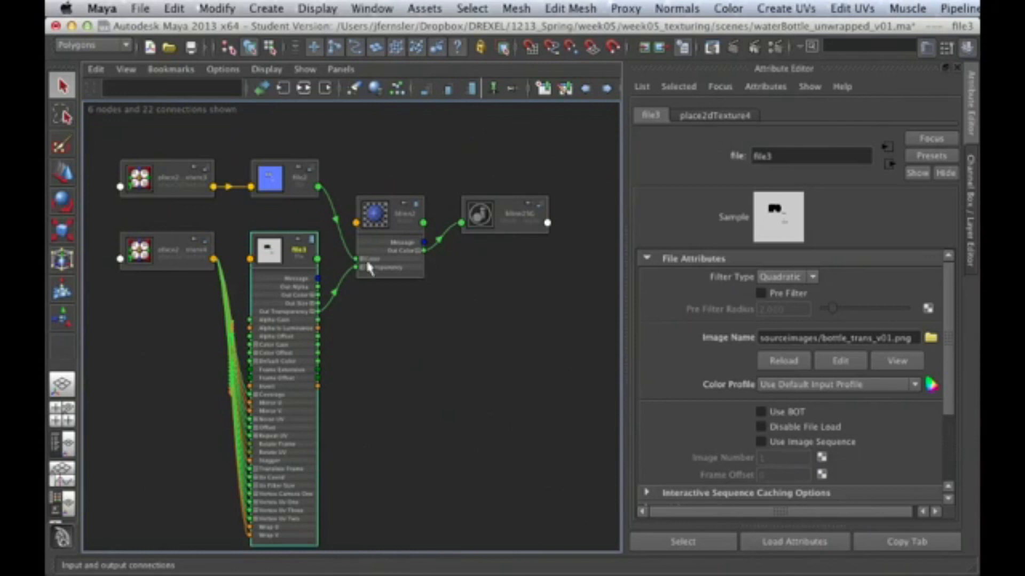
Step: Rewire file3 so that its Out Color, instead of Out Transparency, feeds blinn2's Transparency
key(super+Tab)
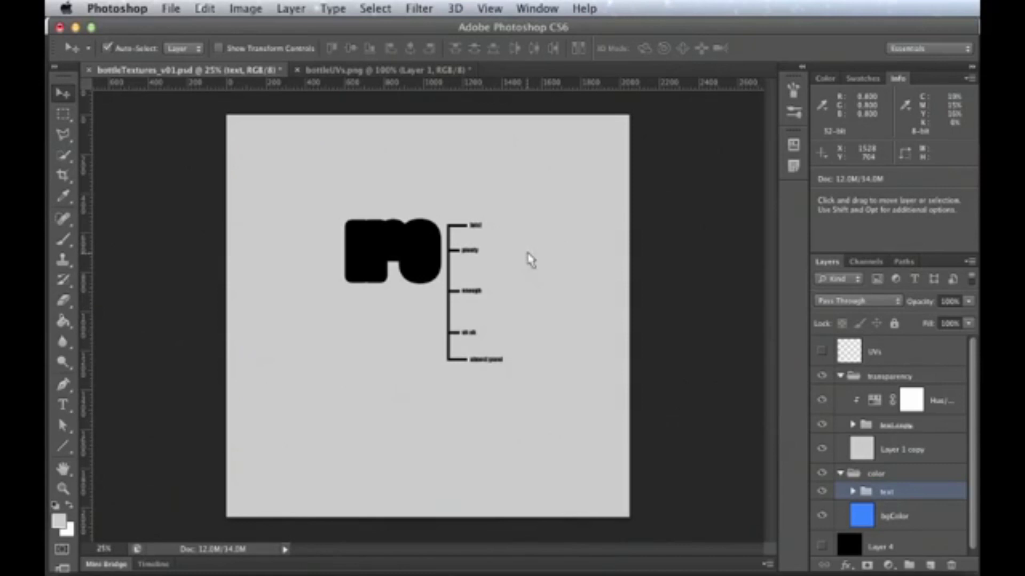
key(super+Tab)
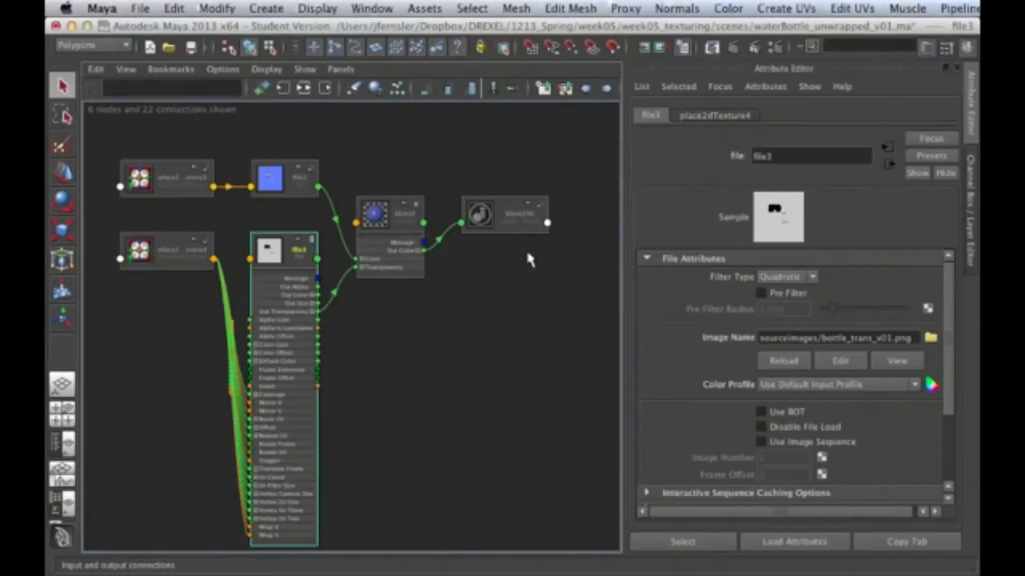
click(323, 306)
click(336, 297)
drag(344, 295, 319, 295)
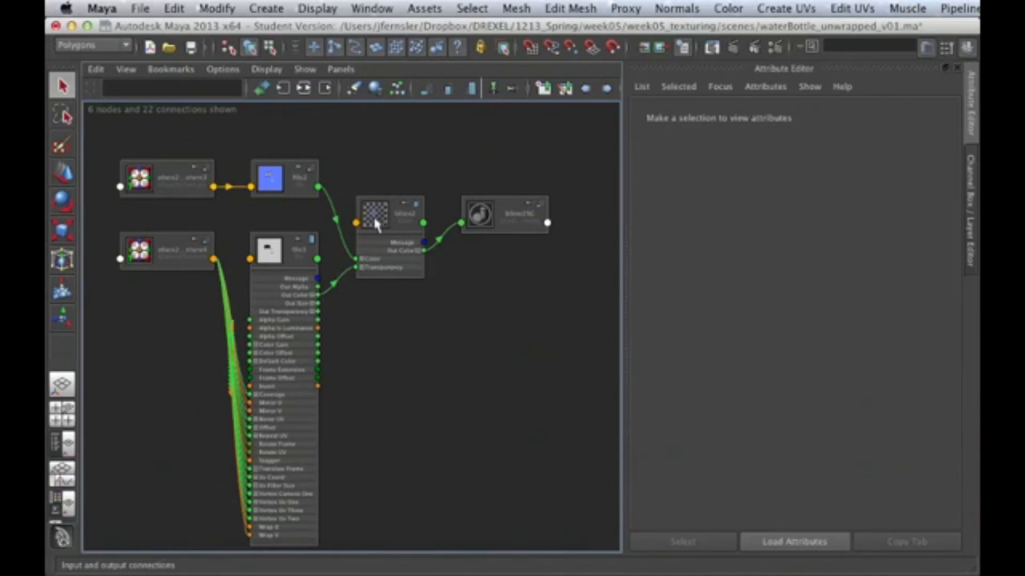
Step: Frame the whole bottle in the full-size perspective view, render it with mental ray, and close the finished render
key(space)
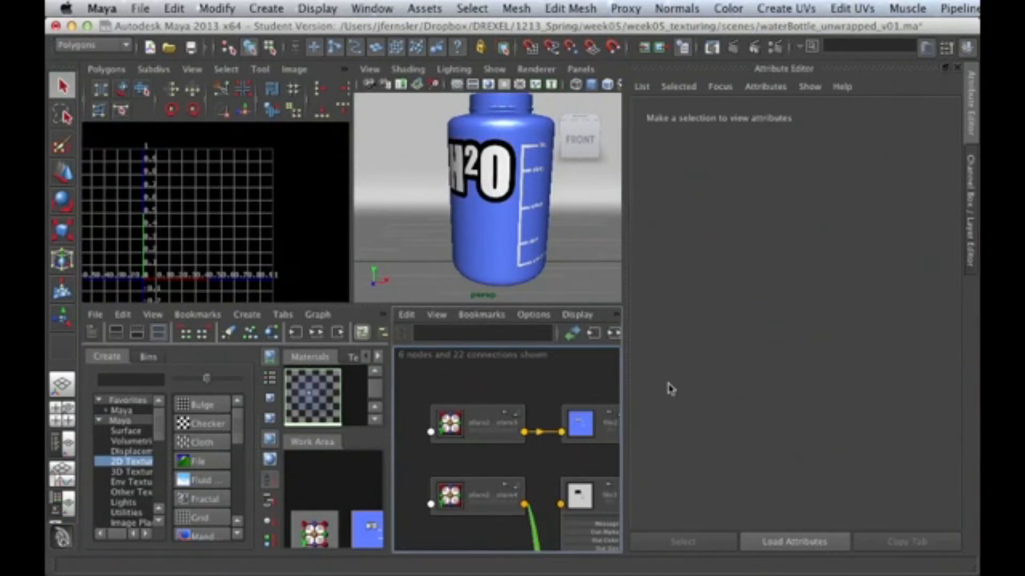
key(space)
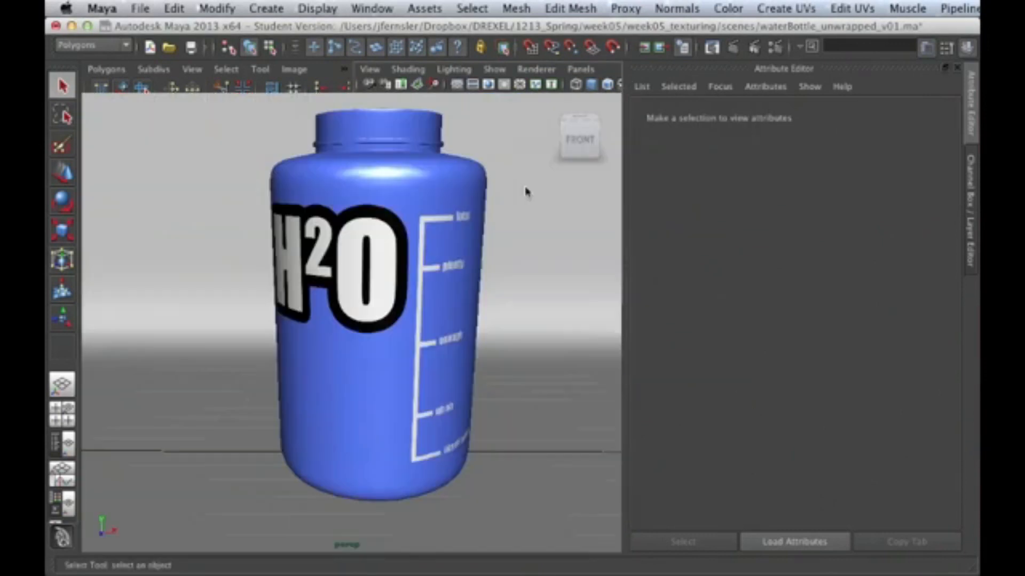
mouse_move(435, 355)
alt+mouse_down()
mouse_move(457, 361)
mouse_move(443, 358)
alt+mouse_up()
alt+middle_drag(453, 300, 454, 319)
alt+drag(453, 319, 453, 315)
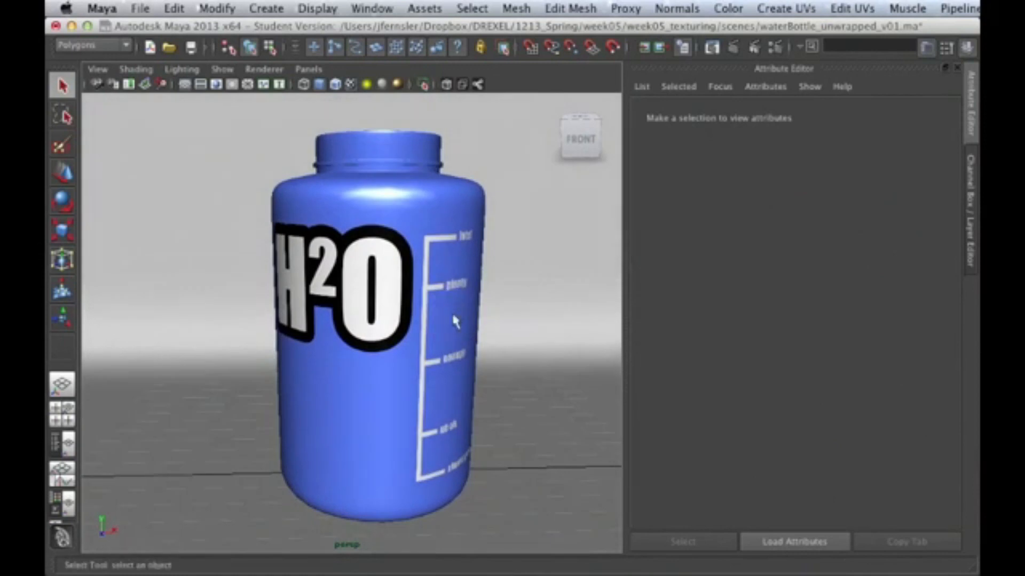
click(732, 47)
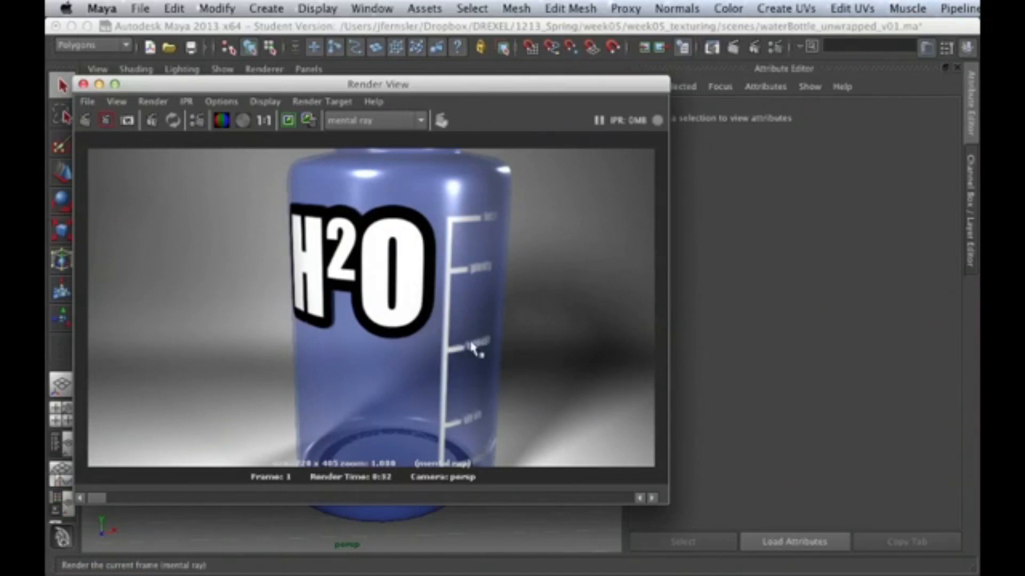
click(83, 84)
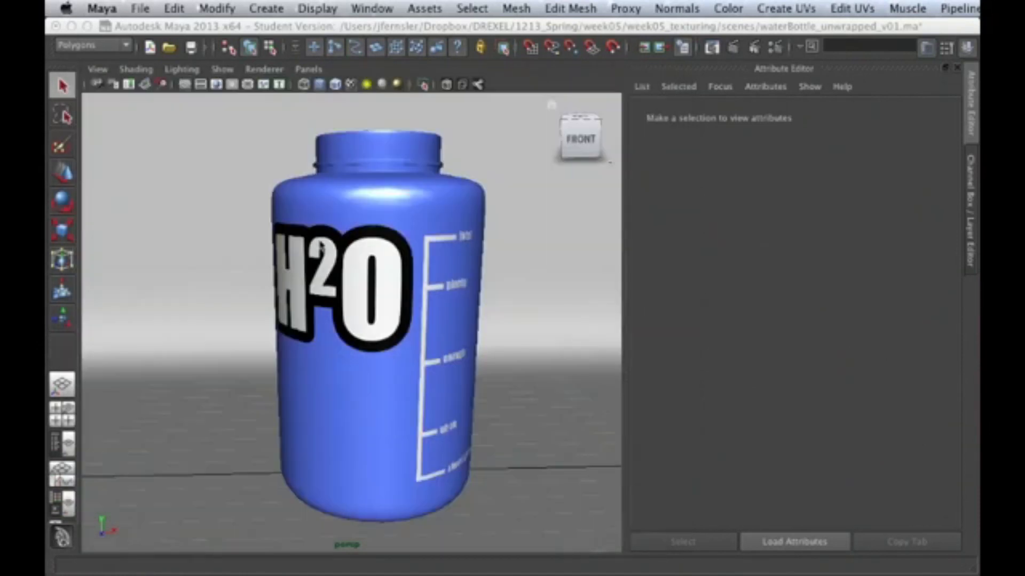
Step: Render a close-up of the "enough" label on the bottle to inspect the lettering, and close the render
alt+right_drag(365, 354, 578, 350)
alt+middle_drag(578, 350, 368, 277)
alt+right_drag(368, 277, 450, 276)
alt+drag(450, 276, 406, 294)
alt+right_drag(405, 293, 426, 304)
alt+middle_drag(426, 303, 455, 306)
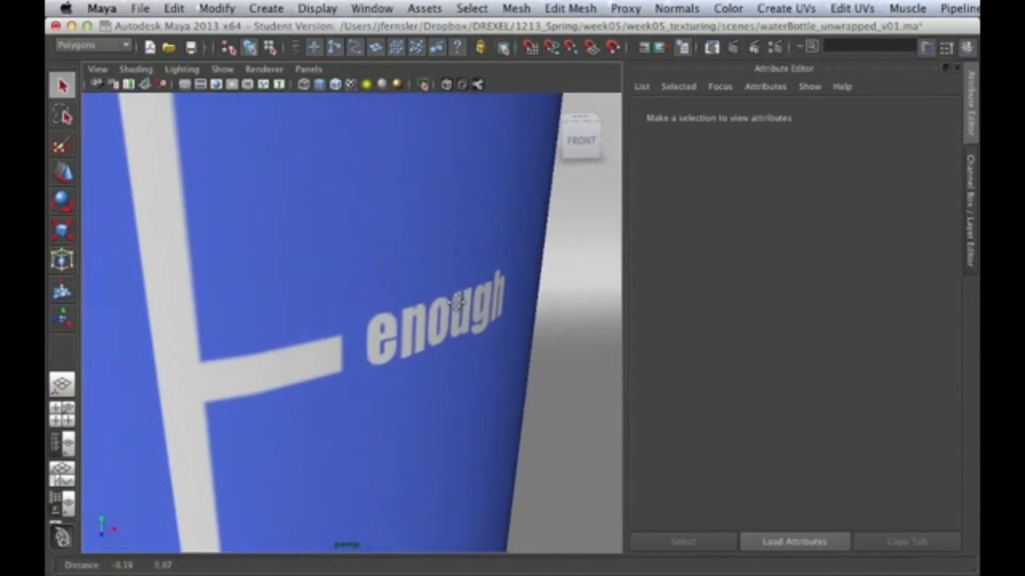
click(735, 48)
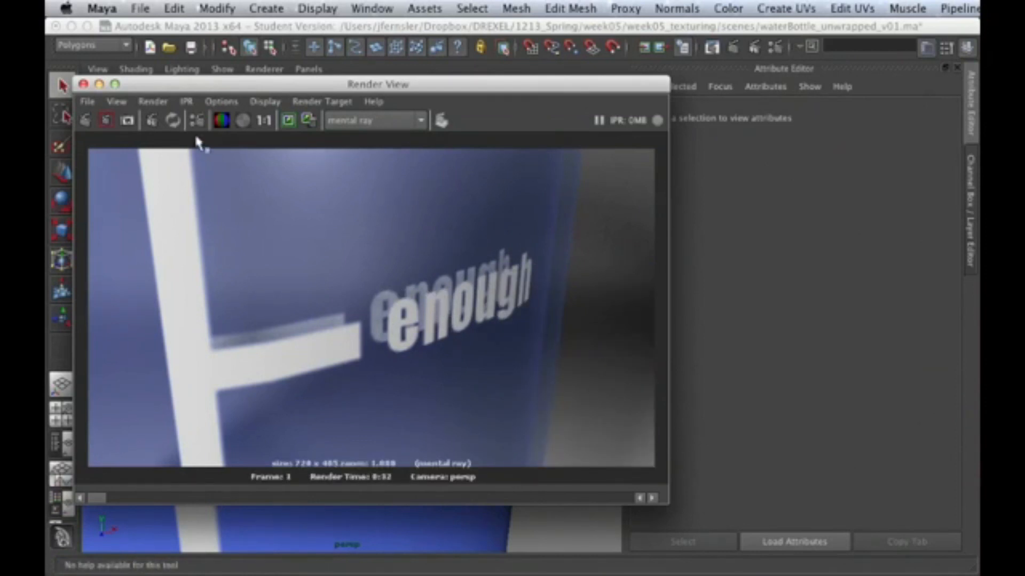
click(83, 84)
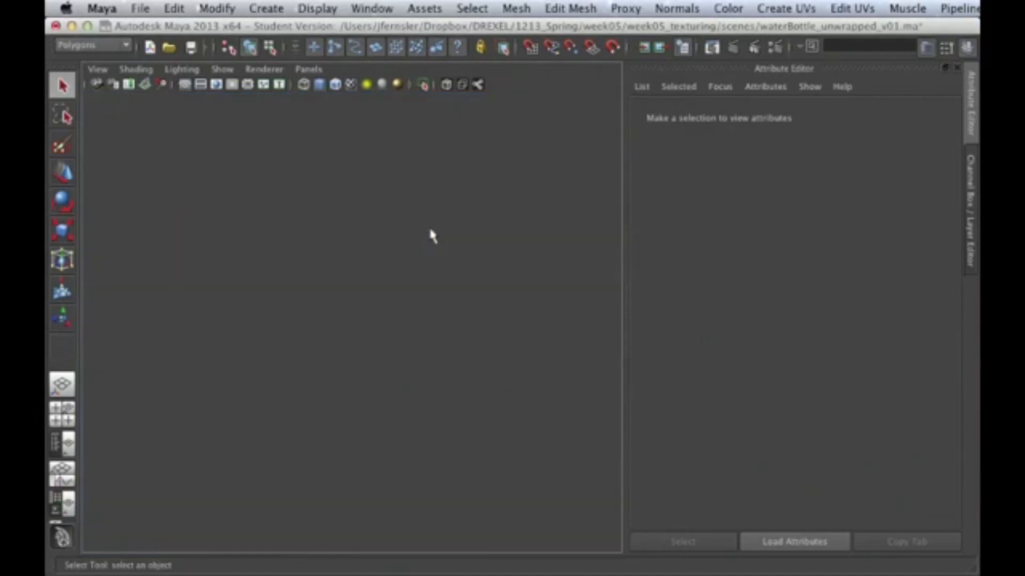
Step: Select the bottle, then hide the texture image and shade its UV shells in the UV Texture Editor
click(370, 233)
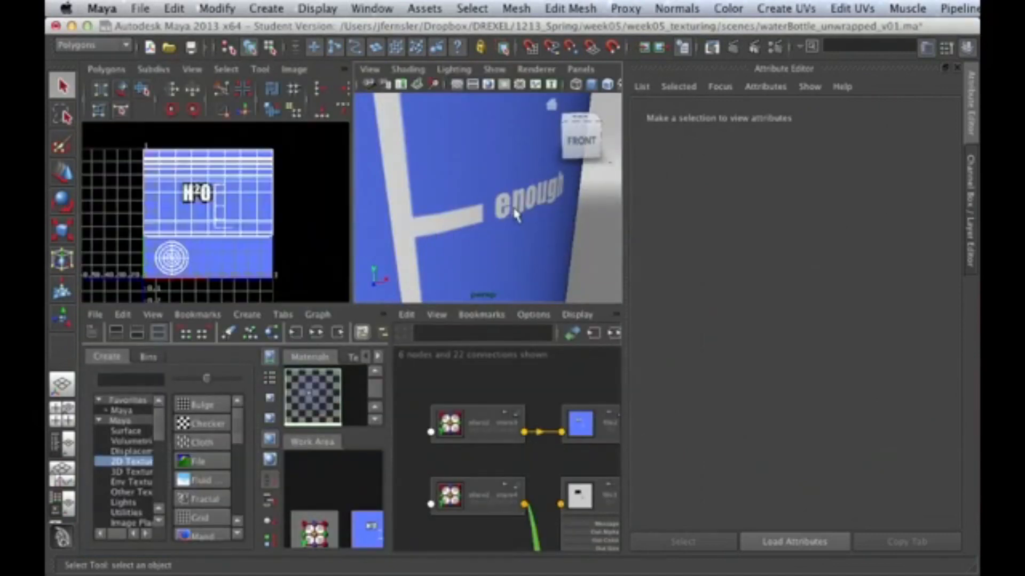
key(space)
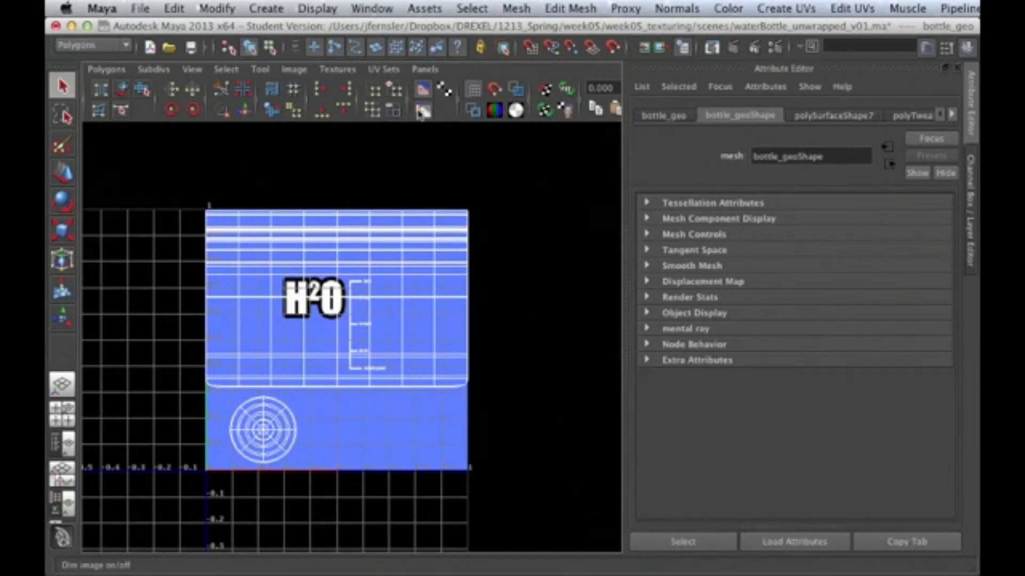
click(421, 114)
click(423, 95)
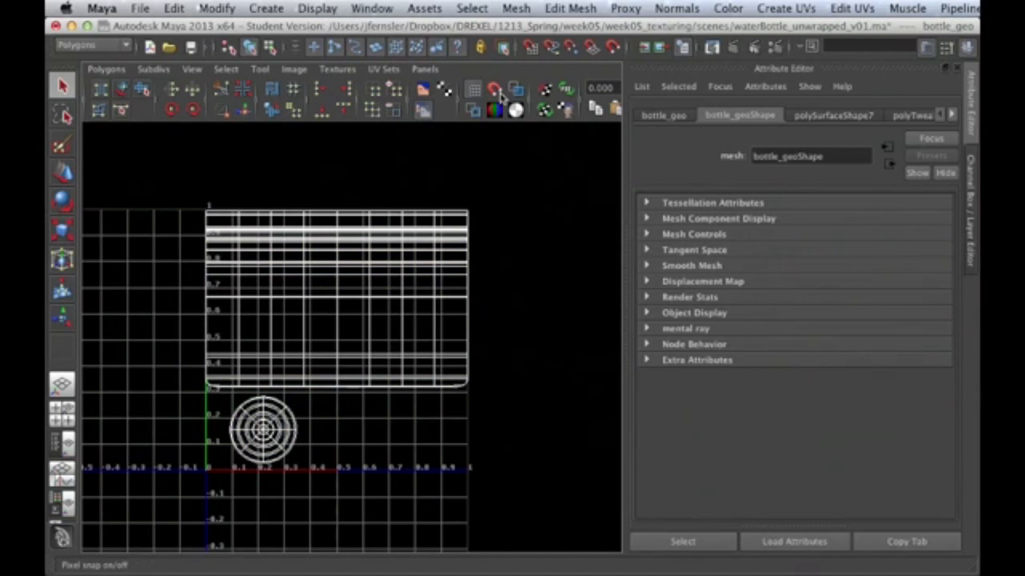
click(517, 89)
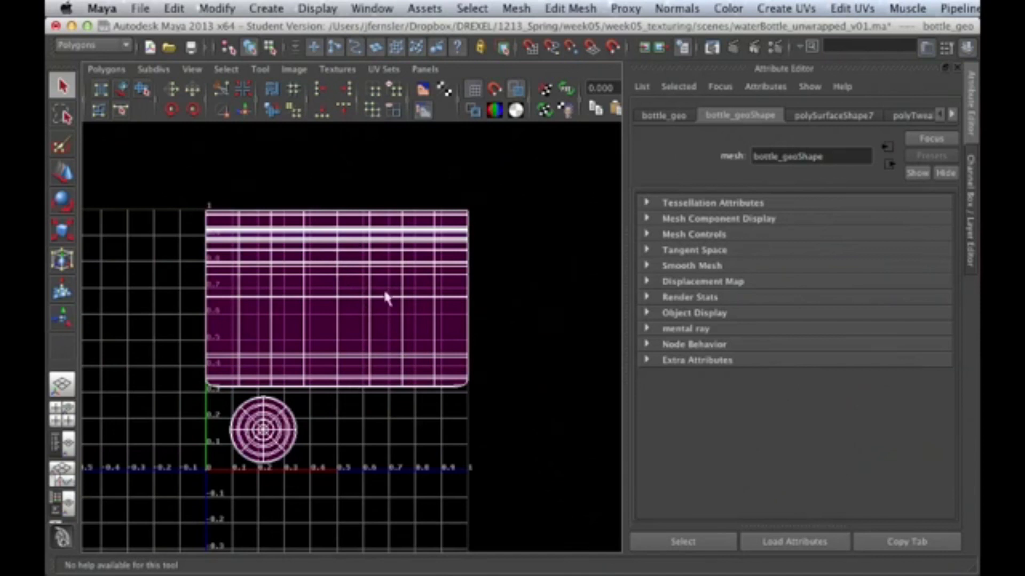
Step: Examine the bottle's mouth and inner walls in the perspective view to see how the texture falls inside
key(space)
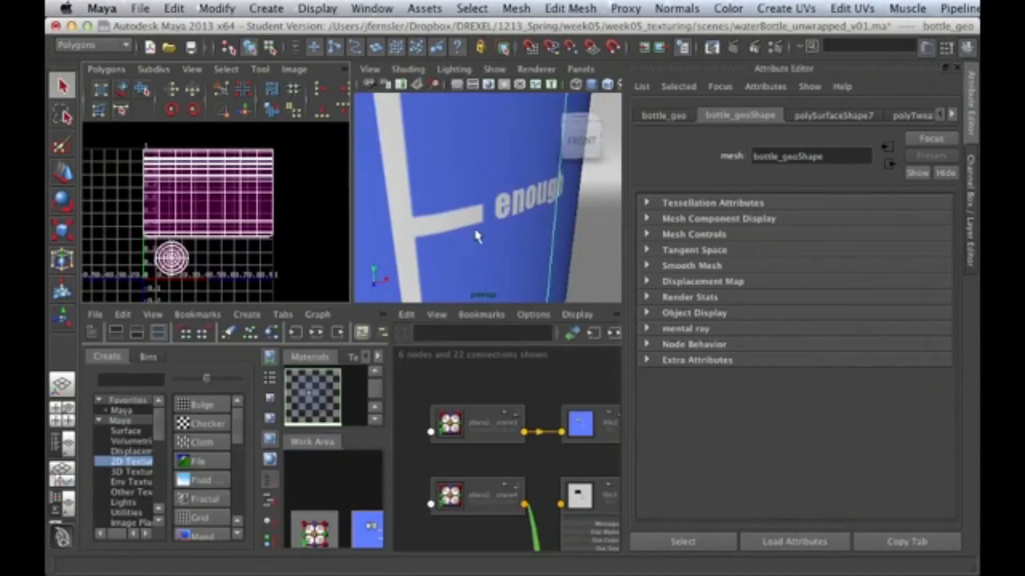
click(475, 231)
alt+right_drag(512, 226, 411, 228)
alt+middle_drag(508, 174, 508, 238)
alt+drag(524, 179, 366, 207)
alt+right_drag(367, 206, 466, 183)
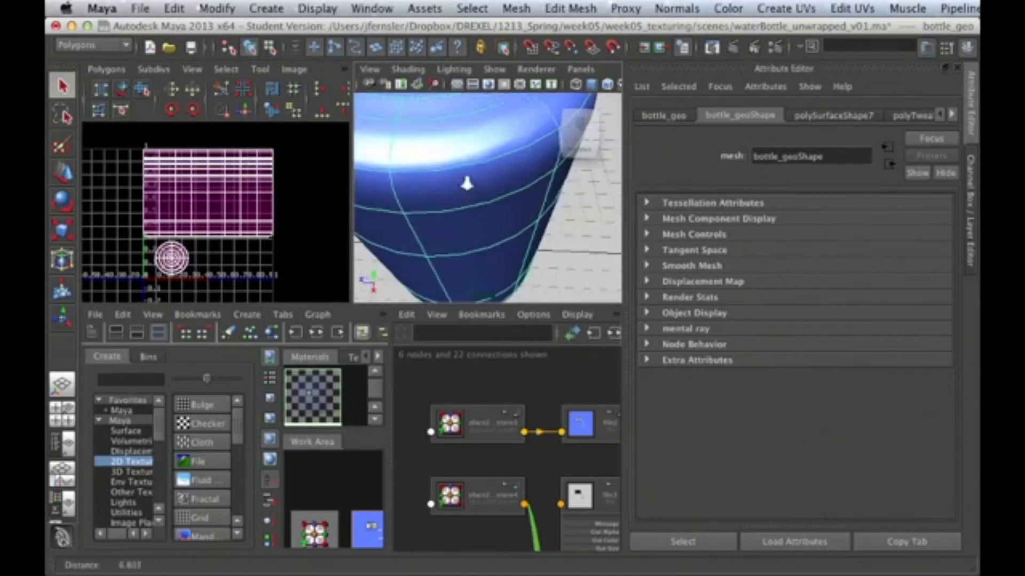
alt+middle_drag(468, 183, 492, 279)
alt+drag(492, 279, 446, 181)
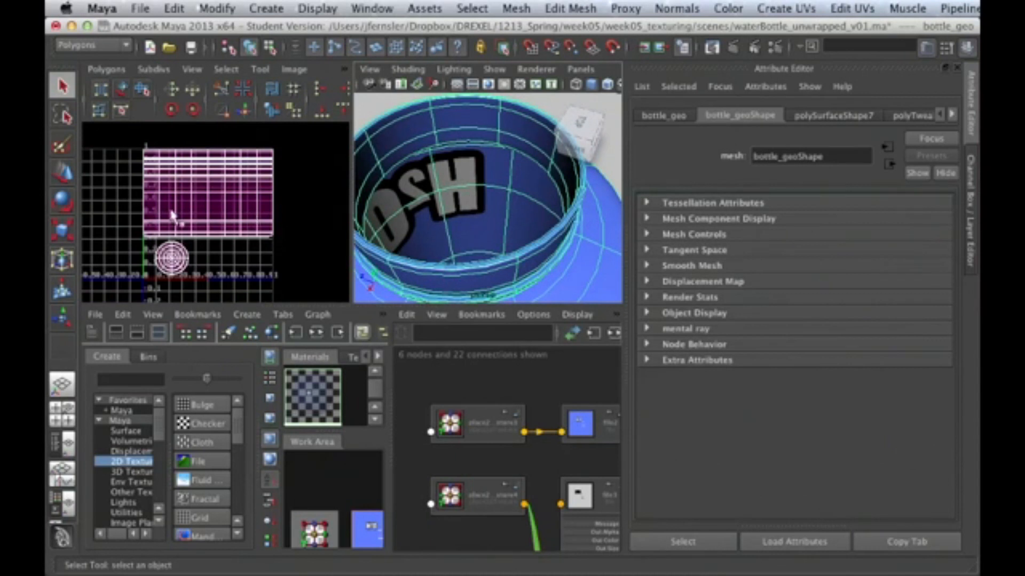
alt+middle_drag(516, 196, 532, 202)
mouse_move(459, 198)
alt+right_down()
mouse_move(498, 198)
mouse_move(473, 194)
alt+right_up()
alt+middle_drag(464, 184, 508, 279)
alt+right_drag(466, 212, 428, 212)
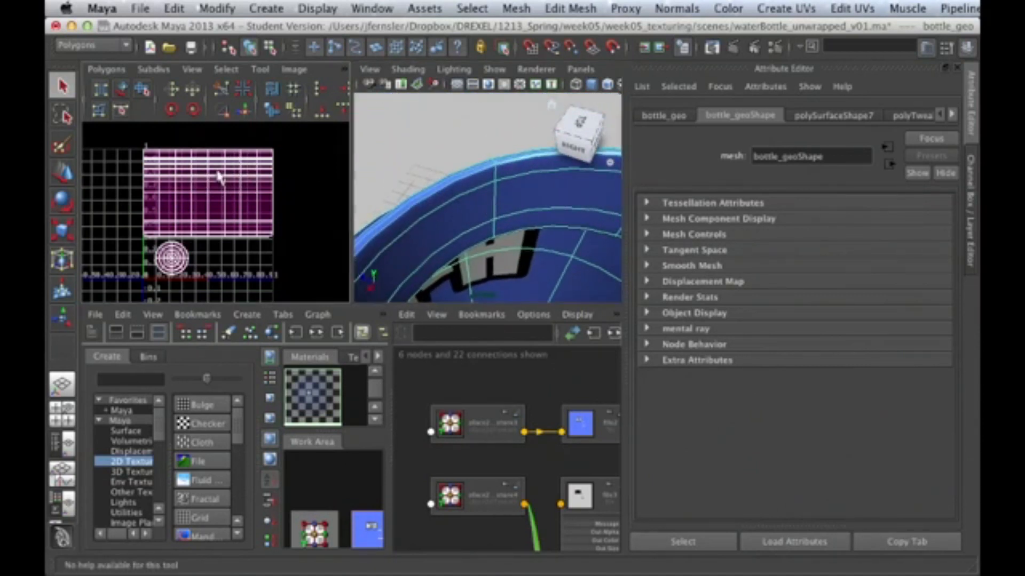
Step: Try moving the bottle's large rectangular UV shell sideways with the Move UV Shell tool
key(space)
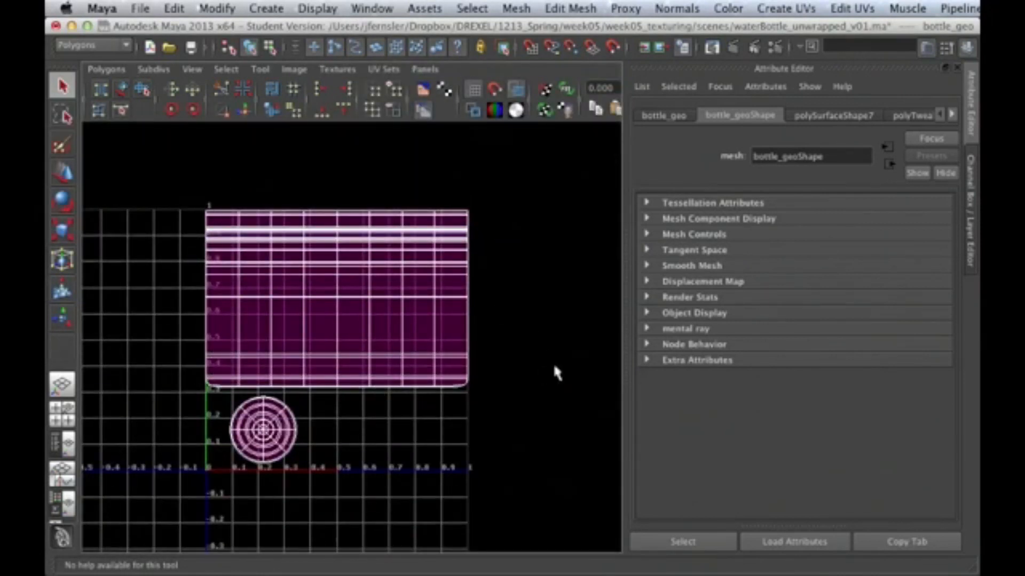
click(122, 92)
click(337, 304)
drag(335, 305, 425, 302)
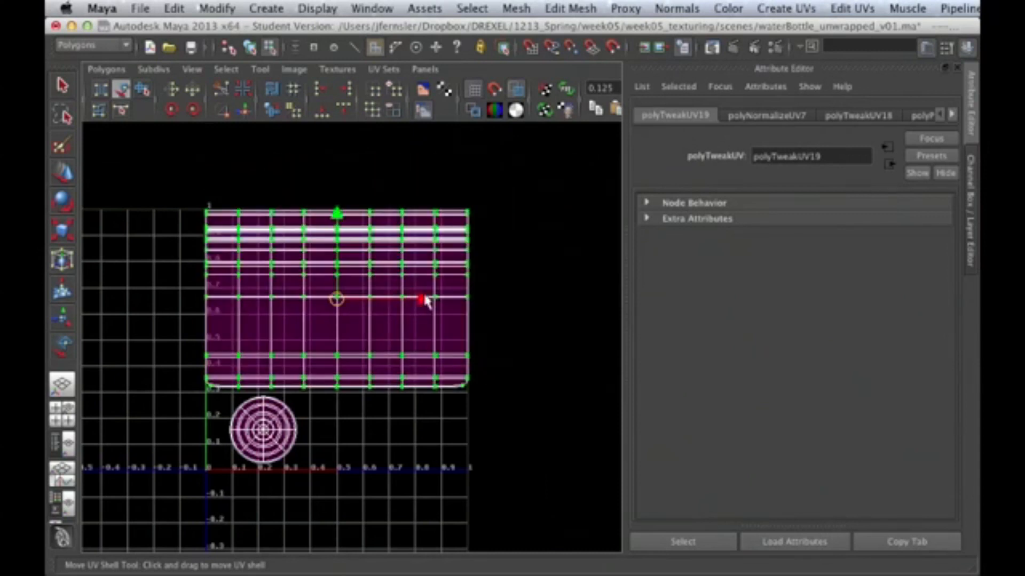
click(154, 140)
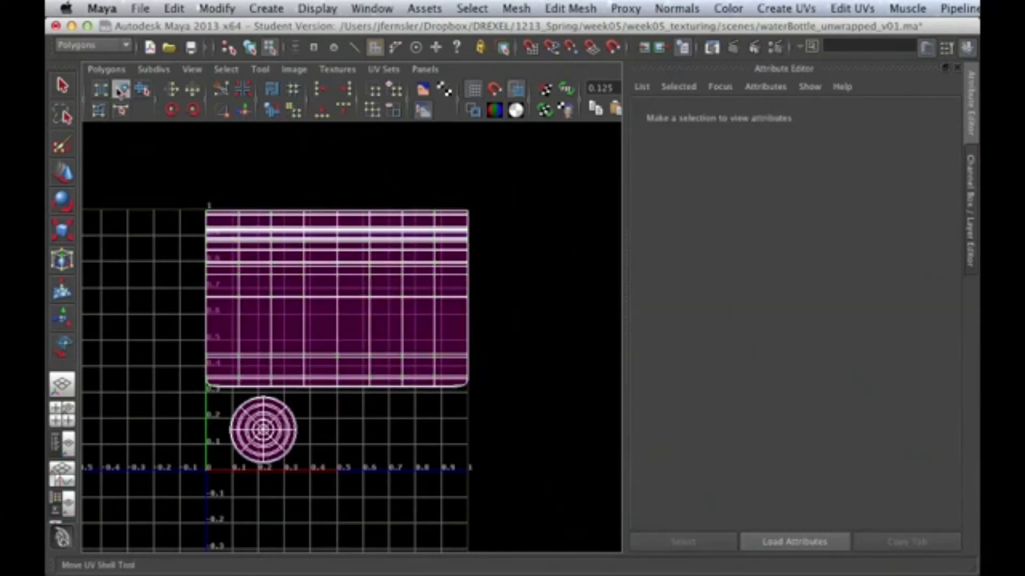
Step: Select the edge loop around the bottle's mouth rim and cut the UVs along it
key(w)
key(space)
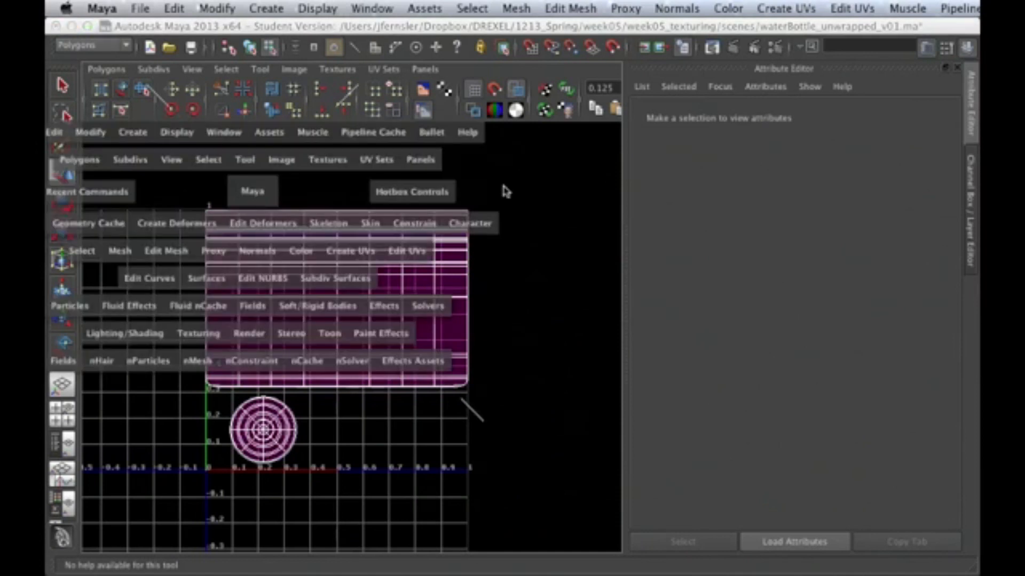
key(space)
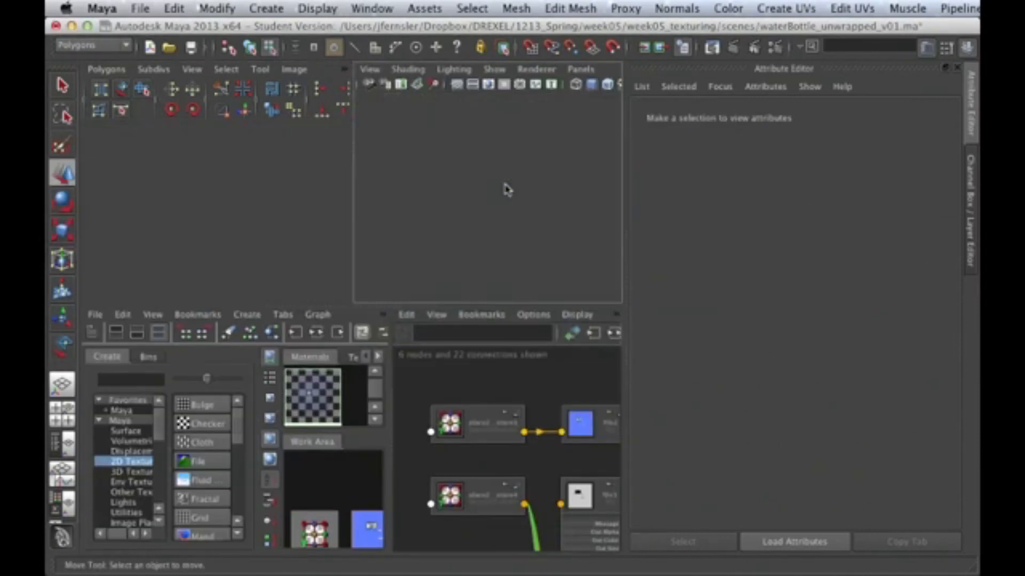
alt+drag(451, 288, 469, 297)
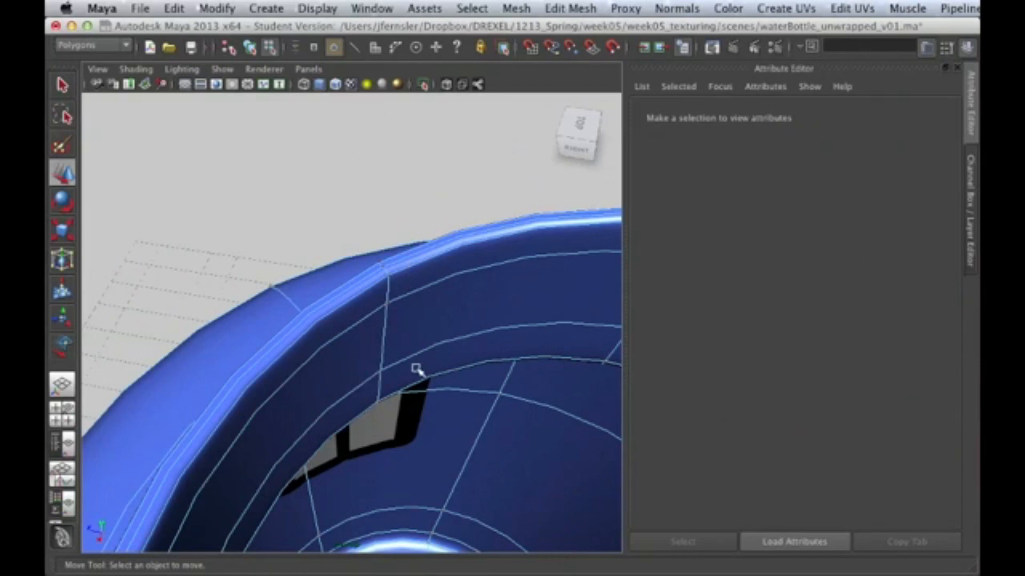
right_drag(404, 268, 405, 172)
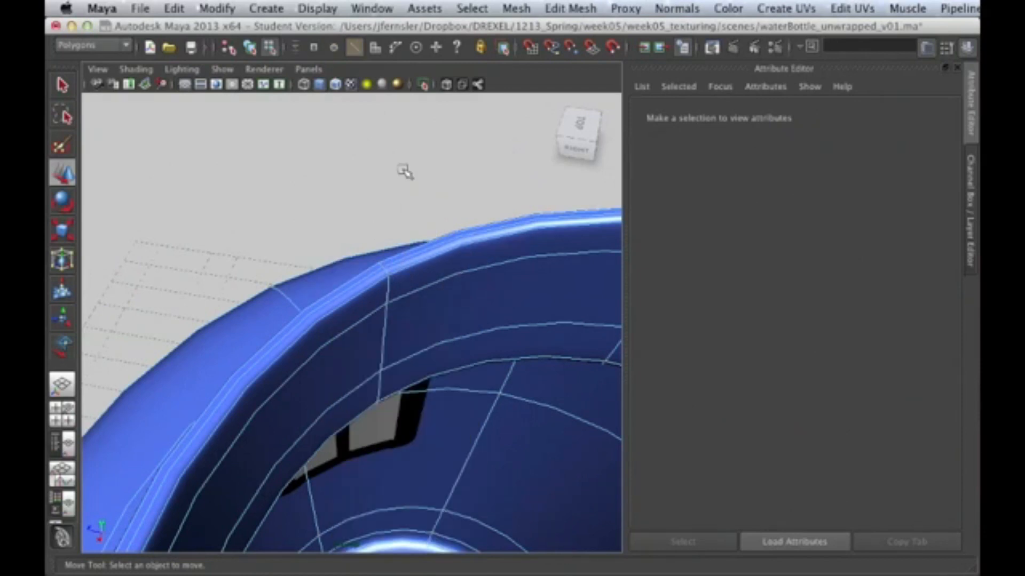
double_click(371, 270)
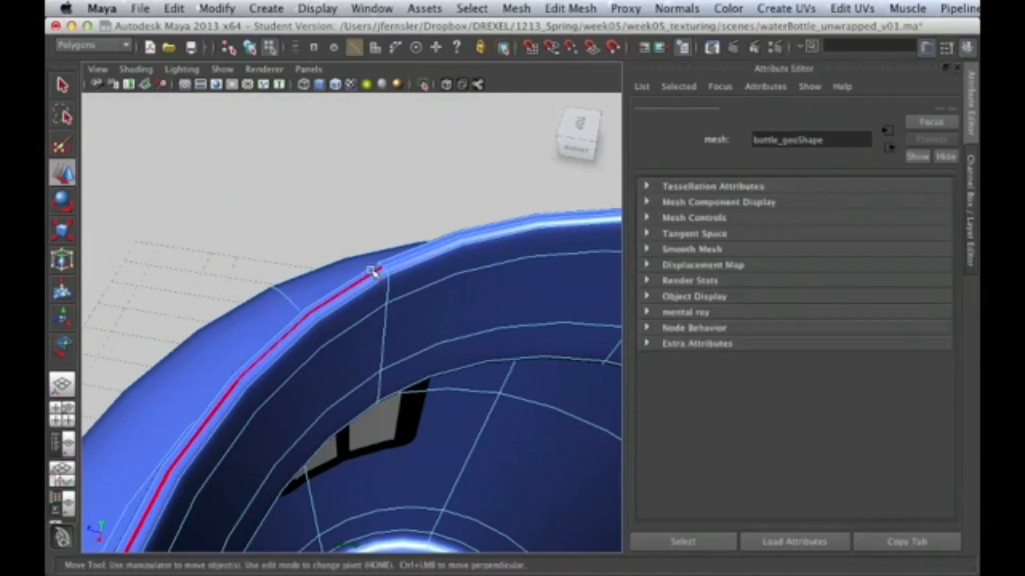
alt+right_drag(462, 290, 301, 285)
alt+drag(352, 285, 333, 250)
key(space)
key(space)
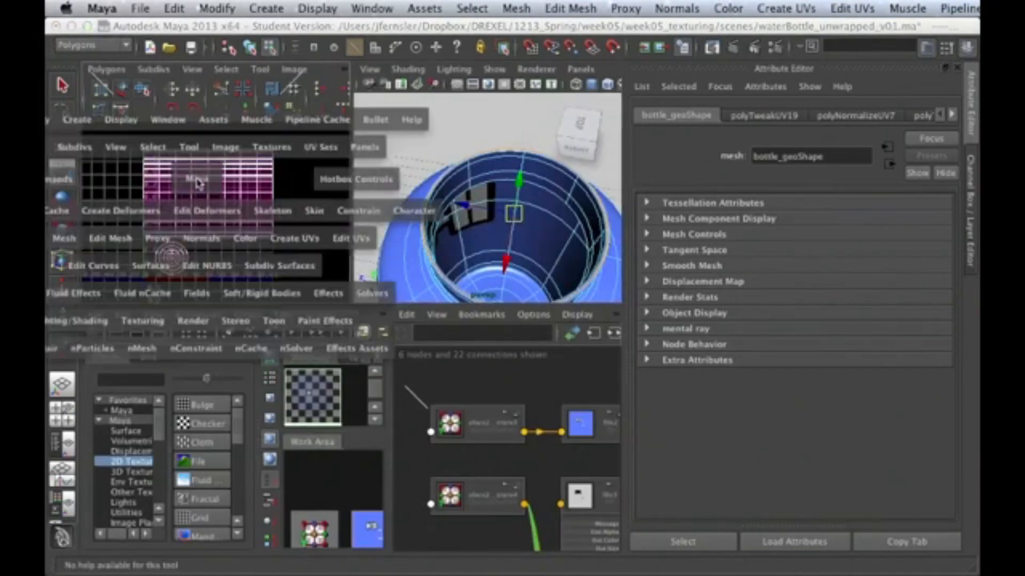
key(space)
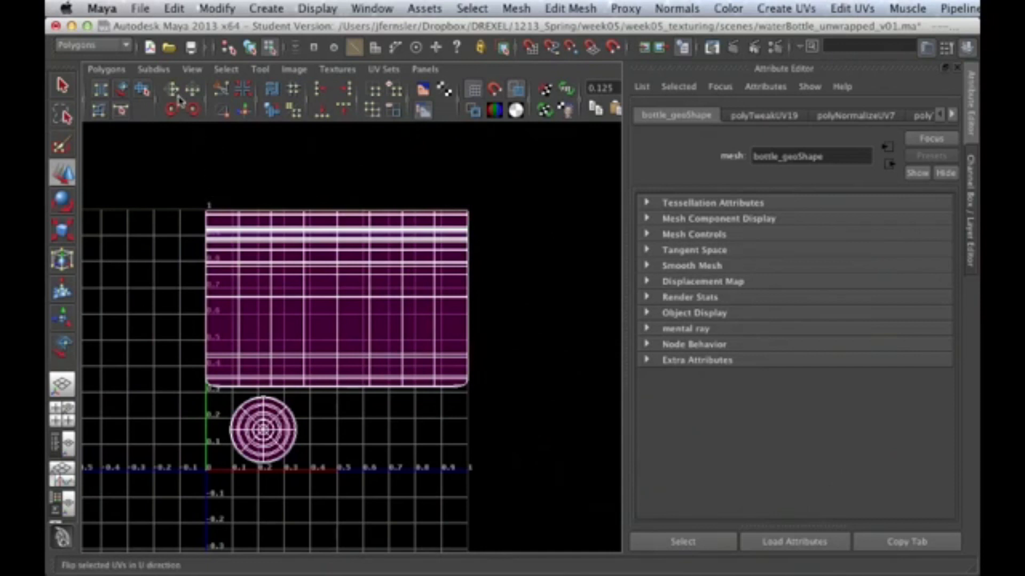
click(225, 92)
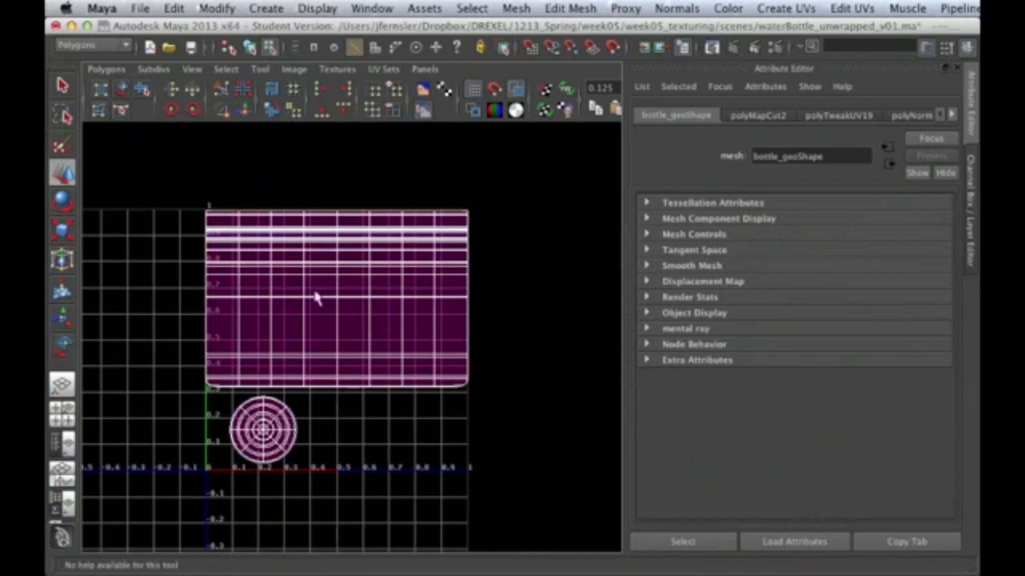
Step: Switch the wireframe perspective view of the bottle to smooth shading
key(space)
drag(363, 254, 359, 211)
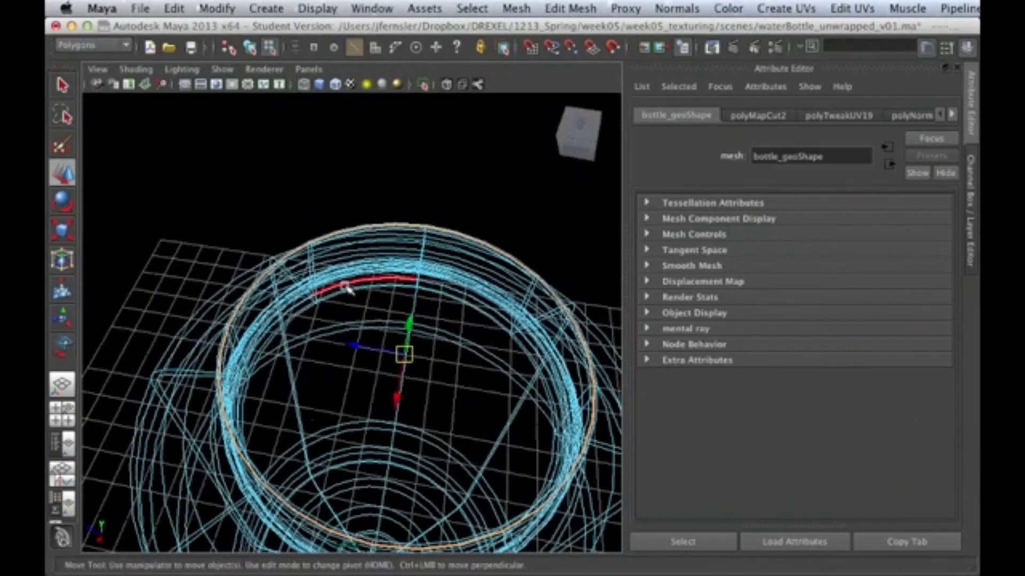
key(5)
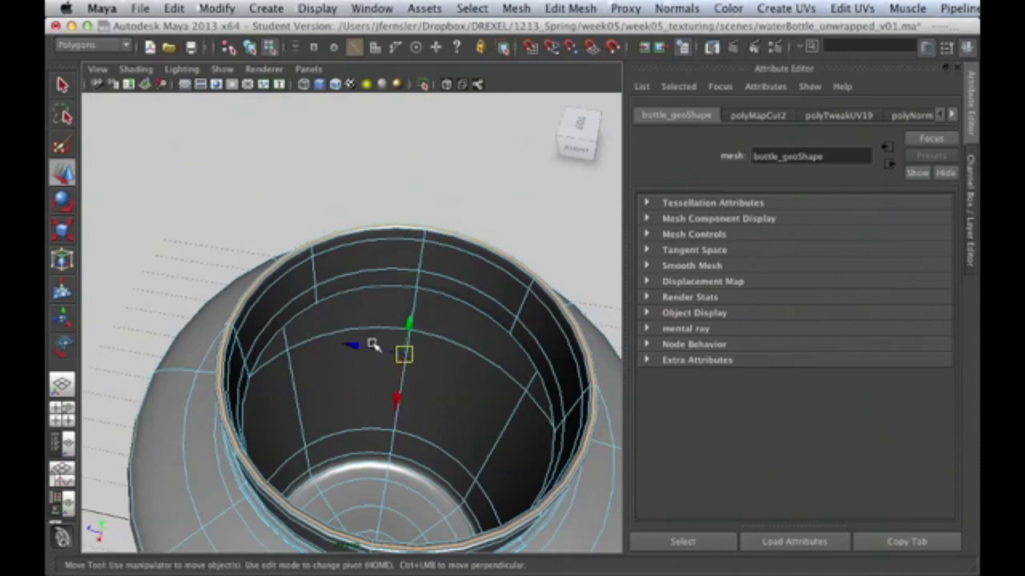
key(super+Tab)
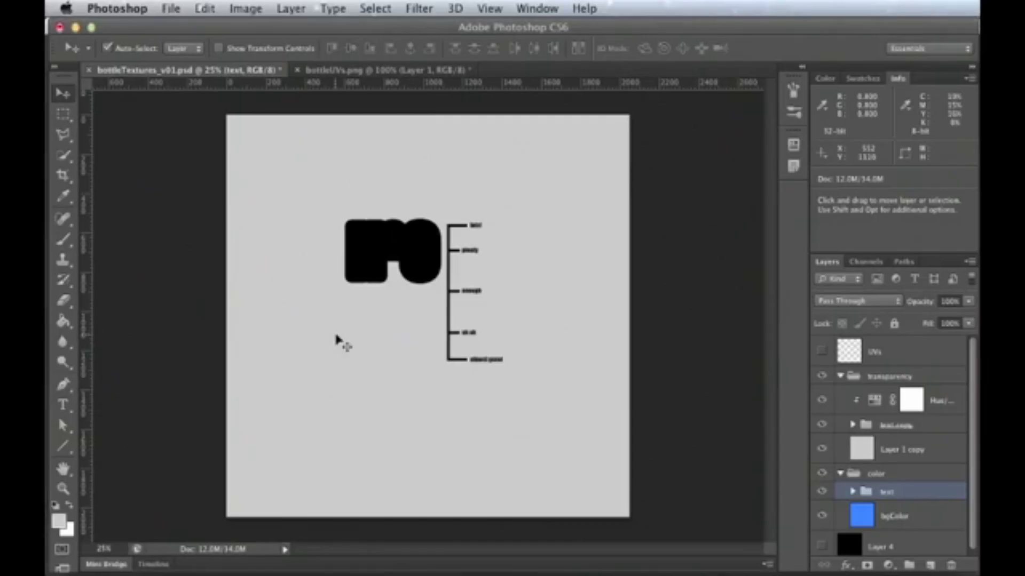
key(super+Tab)
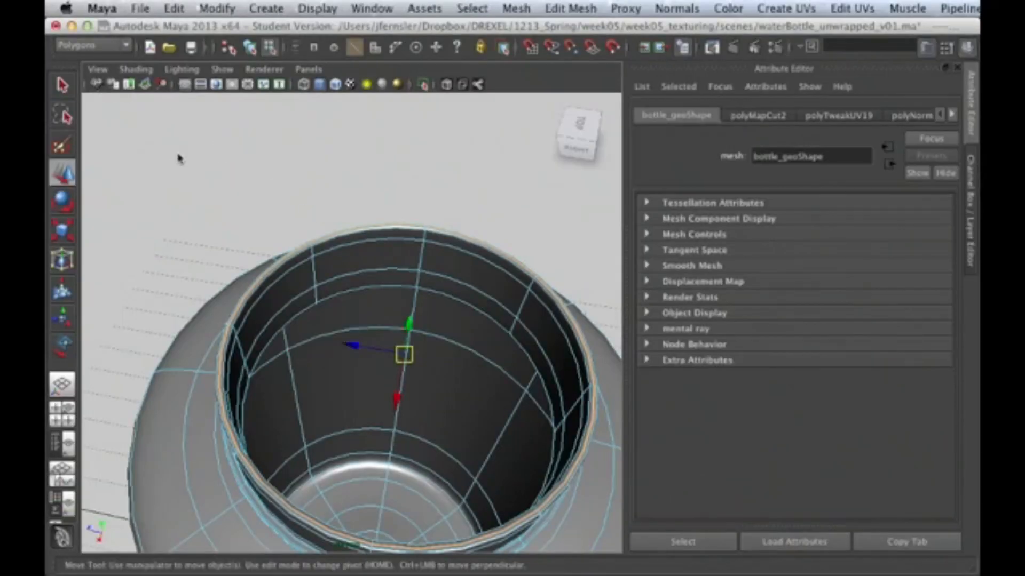
Step: Replace the untextured perspective viewport with the UV Texture Editor, keeping the textured perspective view beside it
key(space)
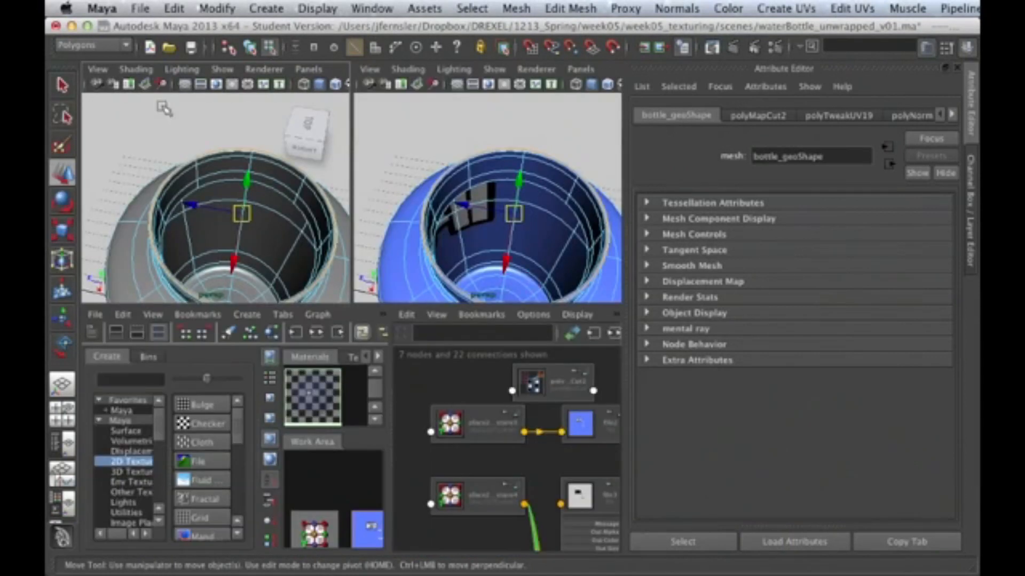
click(264, 69)
click(181, 70)
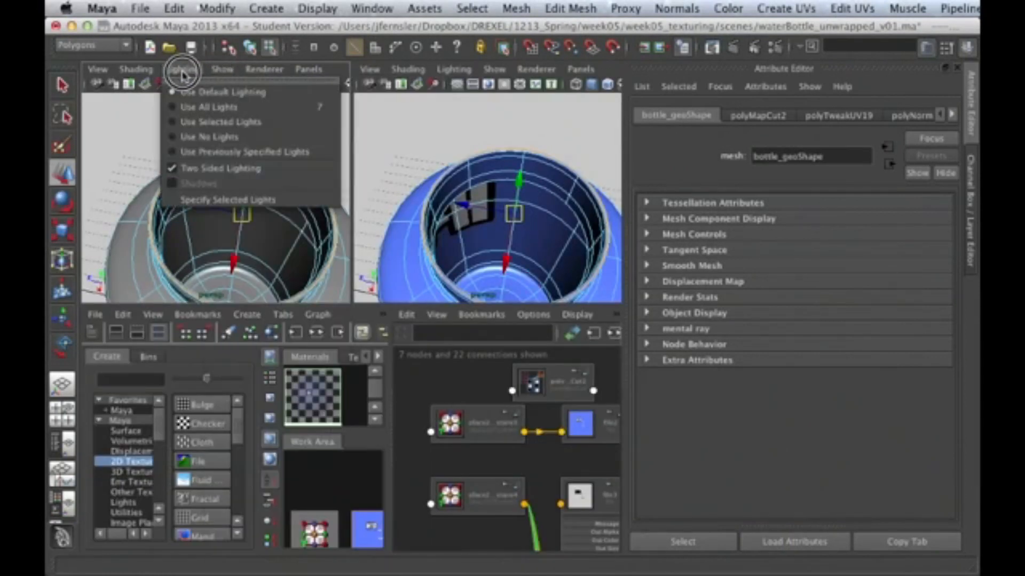
click(306, 69)
mouse_move(320, 190)
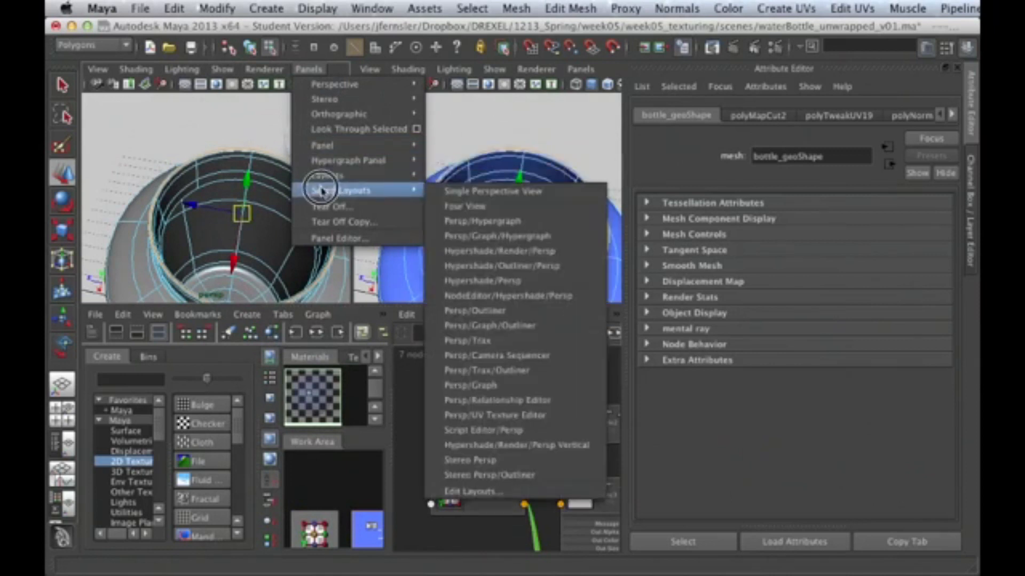
mouse_move(323, 145)
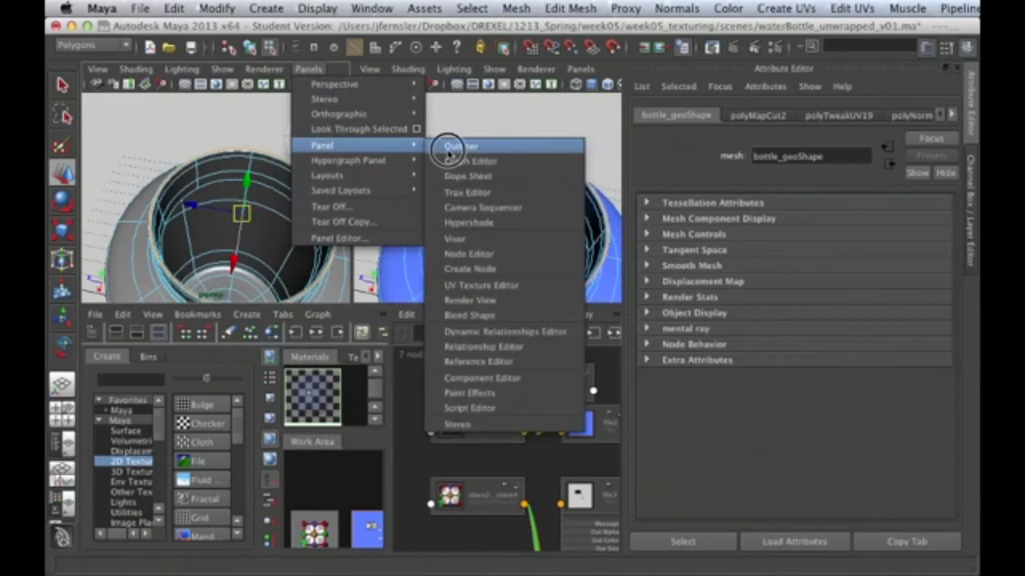
click(473, 286)
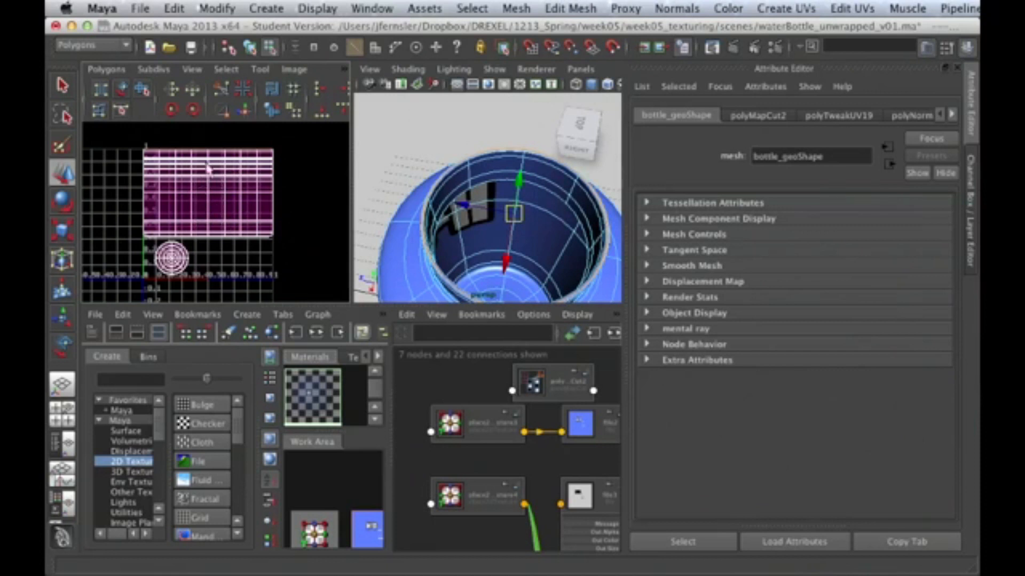
Step: Select one face on the bottle's inner wall and expand the selection to its entire UV shell
right_drag(536, 227, 539, 250)
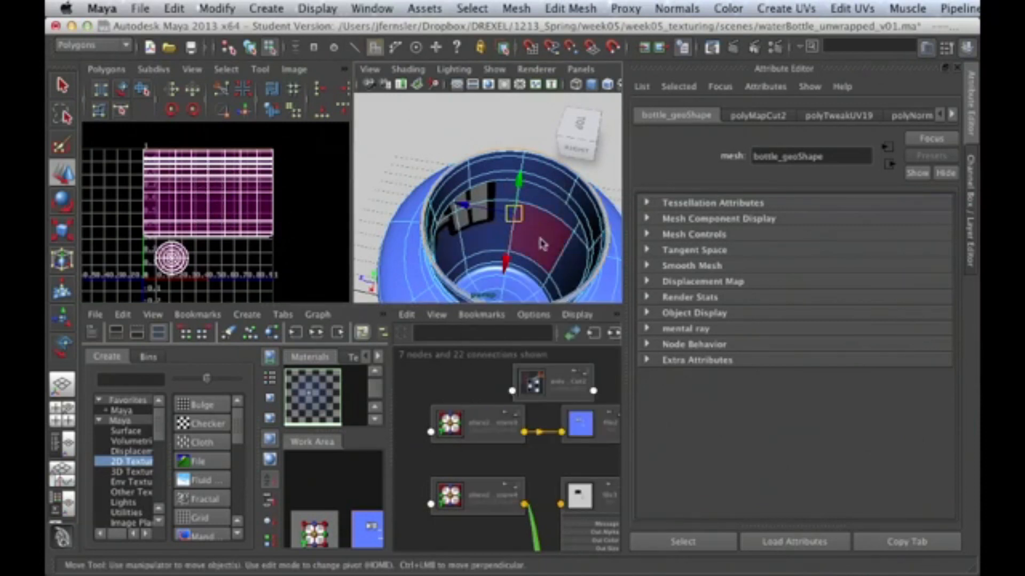
click(528, 260)
alt+drag(452, 227, 499, 209)
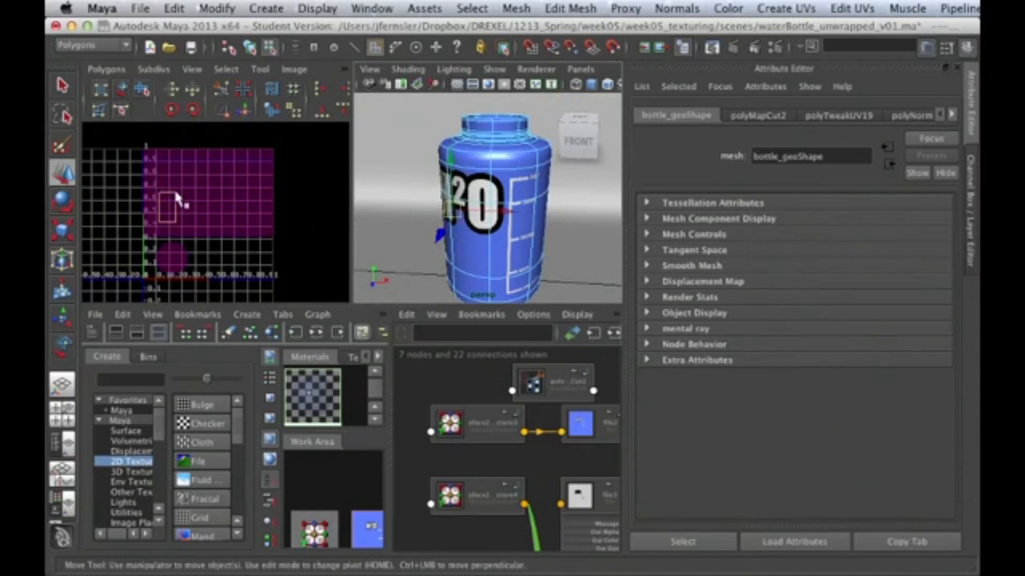
key(space)
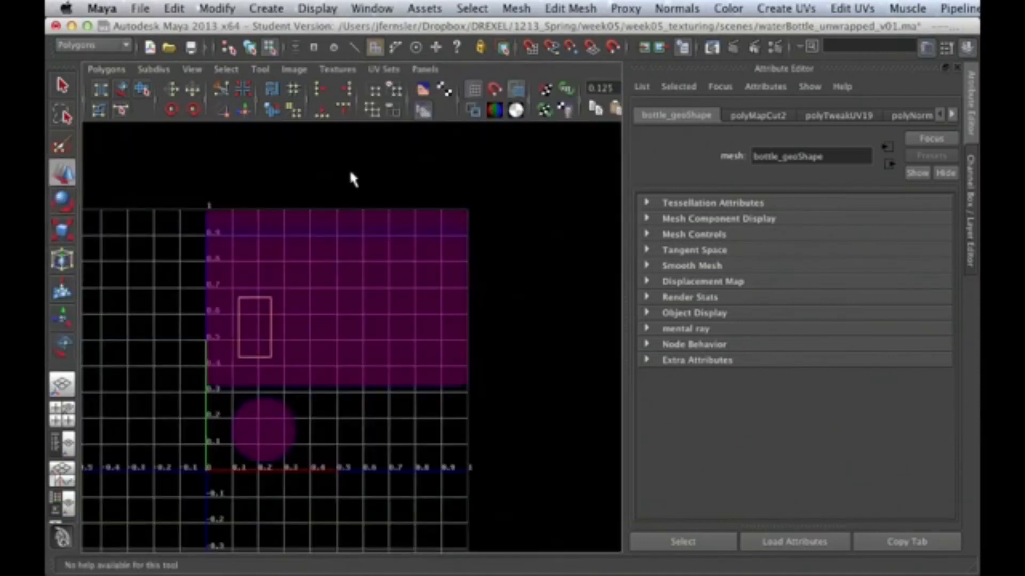
click(226, 69)
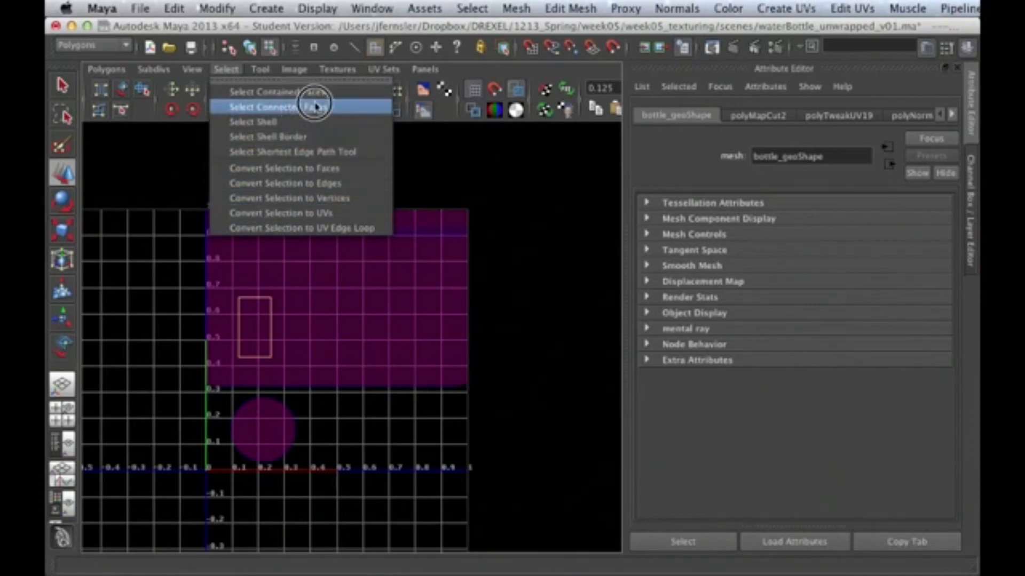
click(257, 123)
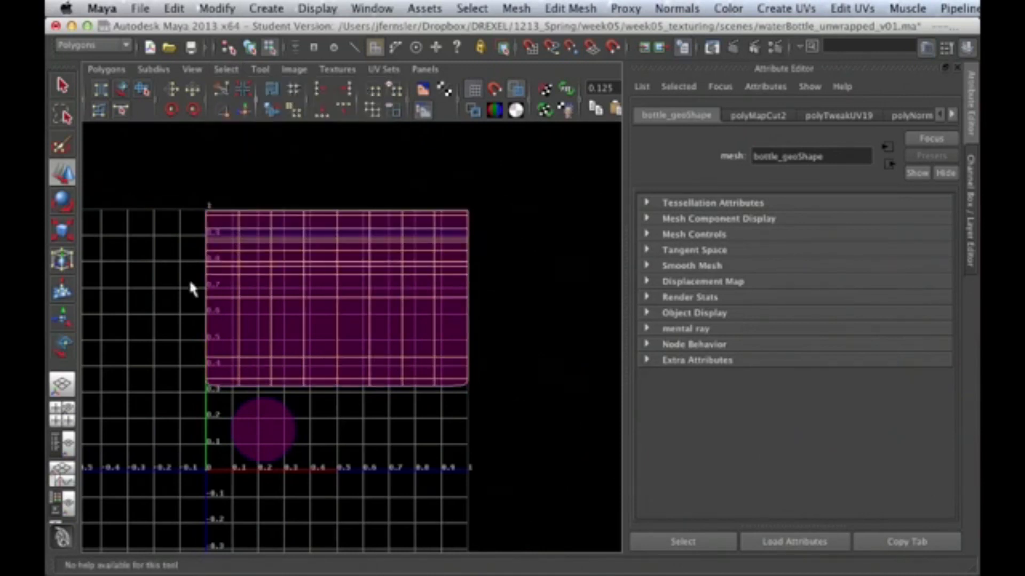
key(space)
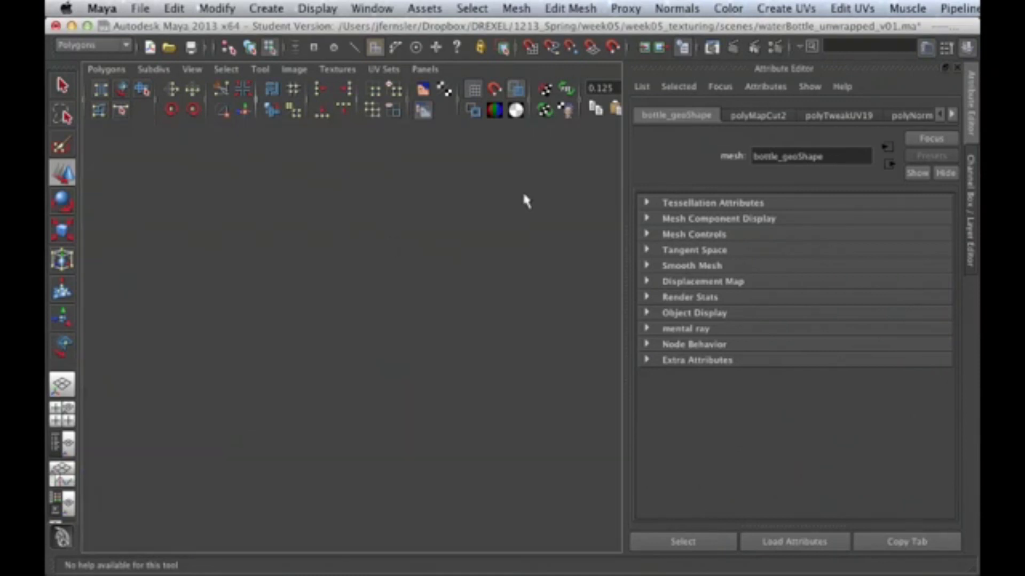
alt+drag(523, 182, 515, 204)
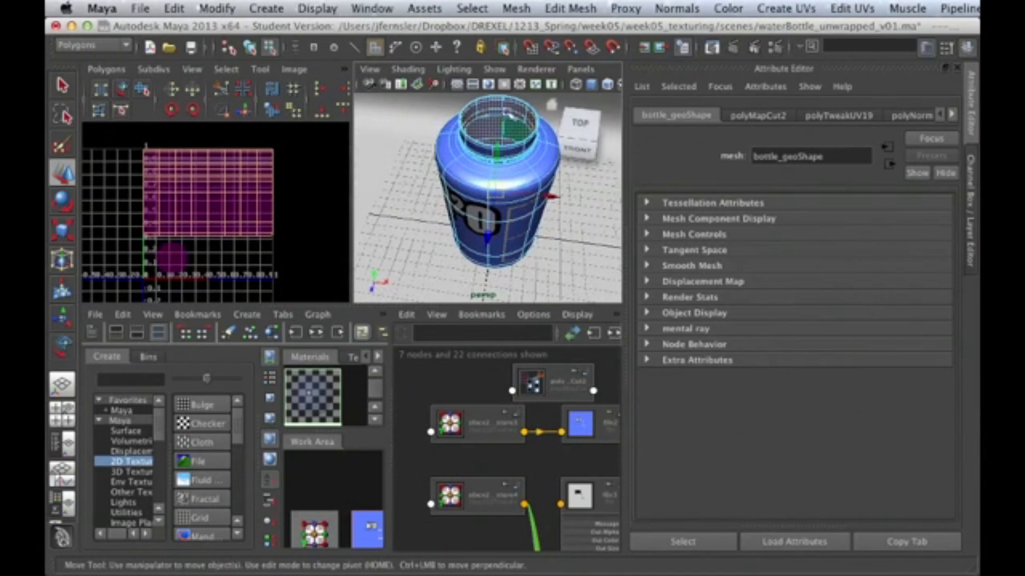
Step: Convert the inner-wall faces to UVs and move that shell sideways off the outer shell, just beyond the 0 to 1 UV square
key(space)
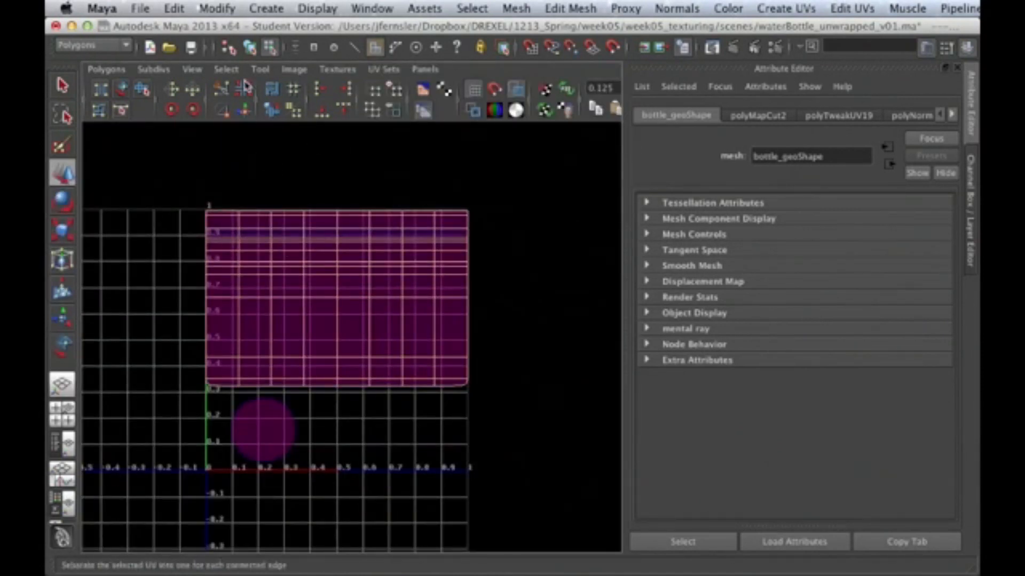
click(229, 70)
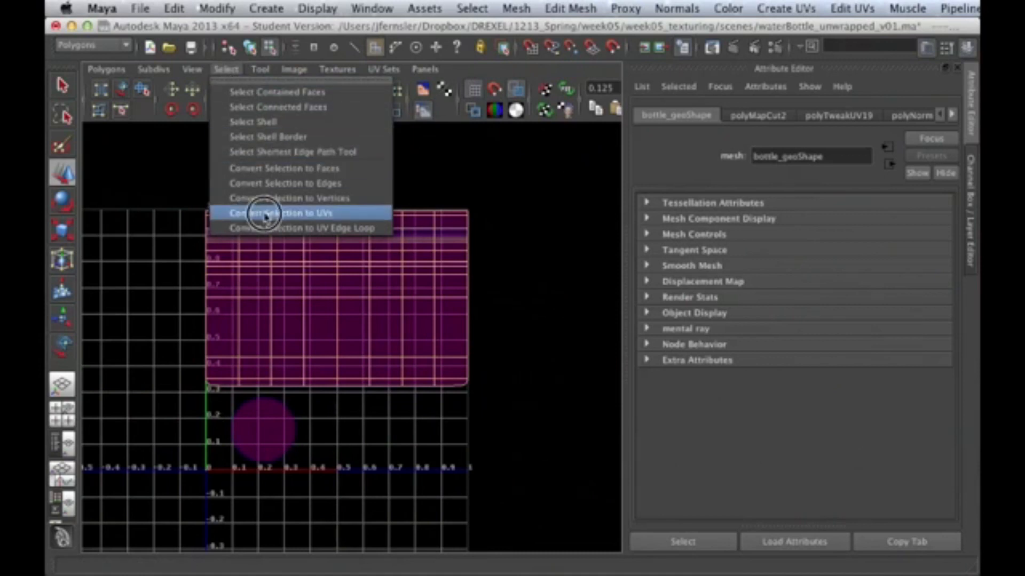
click(297, 214)
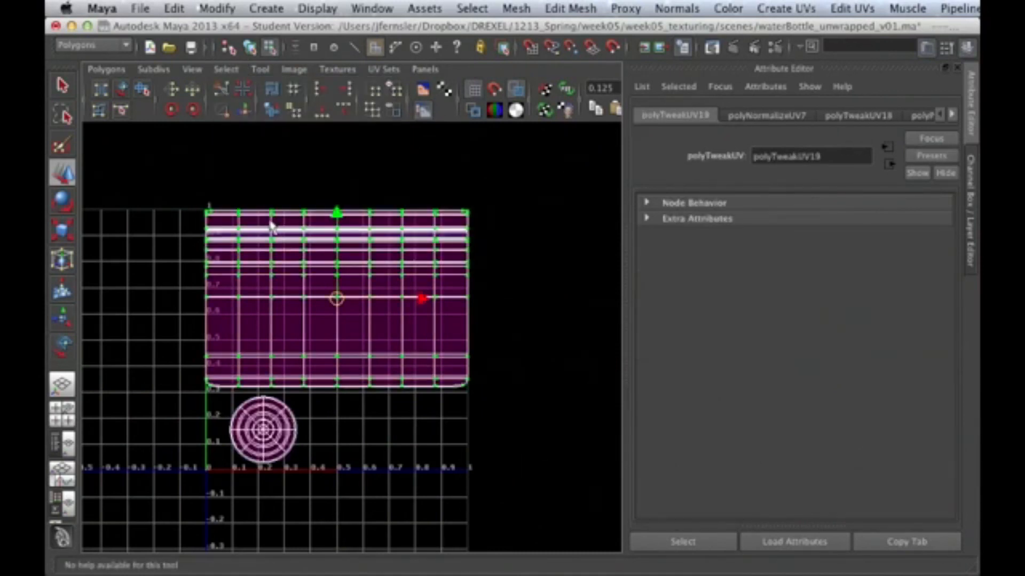
drag(345, 307, 604, 300)
alt+right_drag(538, 313, 452, 311)
alt+middle_drag(455, 307, 354, 304)
alt+right_drag(390, 300, 369, 300)
alt+middle_drag(369, 300, 385, 317)
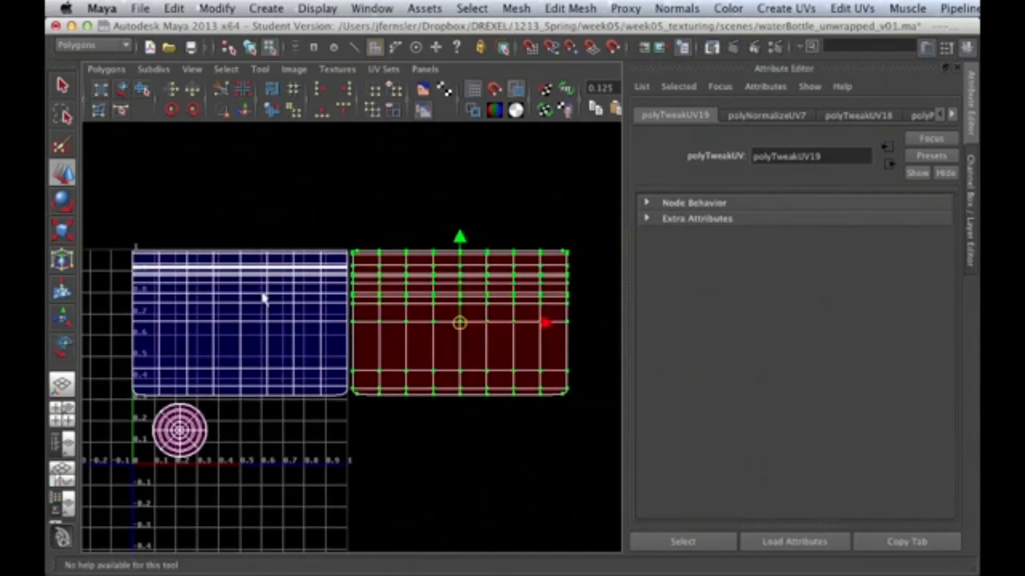
Step: Flip the inner-wall UV shell in the V direction and position it side by side with the outer shell
drag(463, 321, 464, 314)
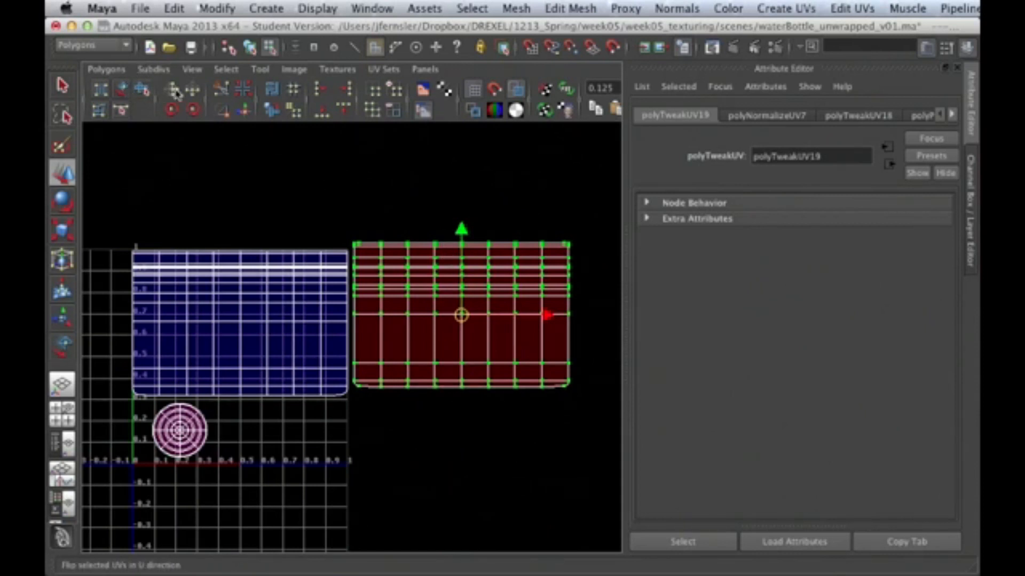
click(194, 92)
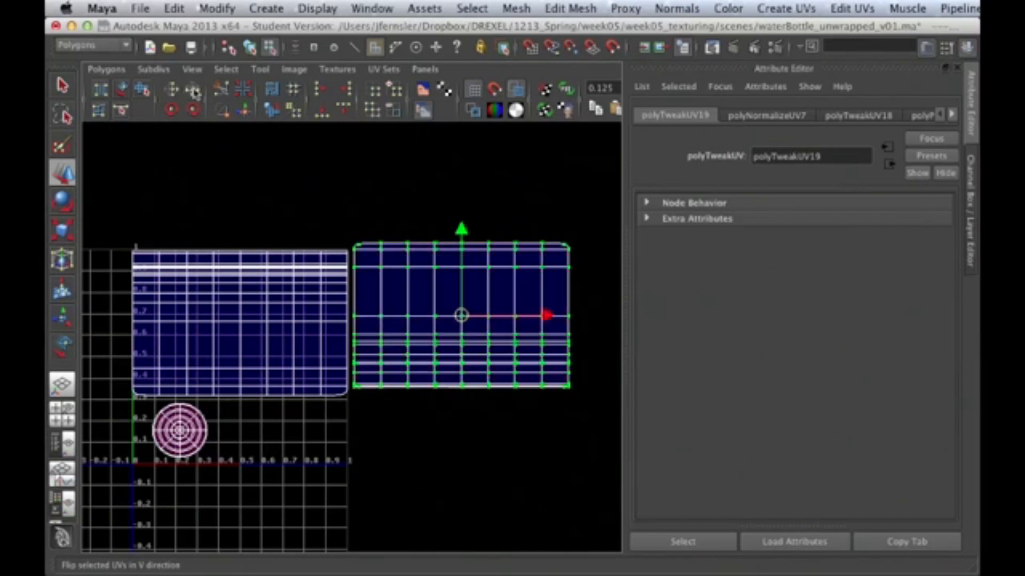
drag(485, 319, 239, 176)
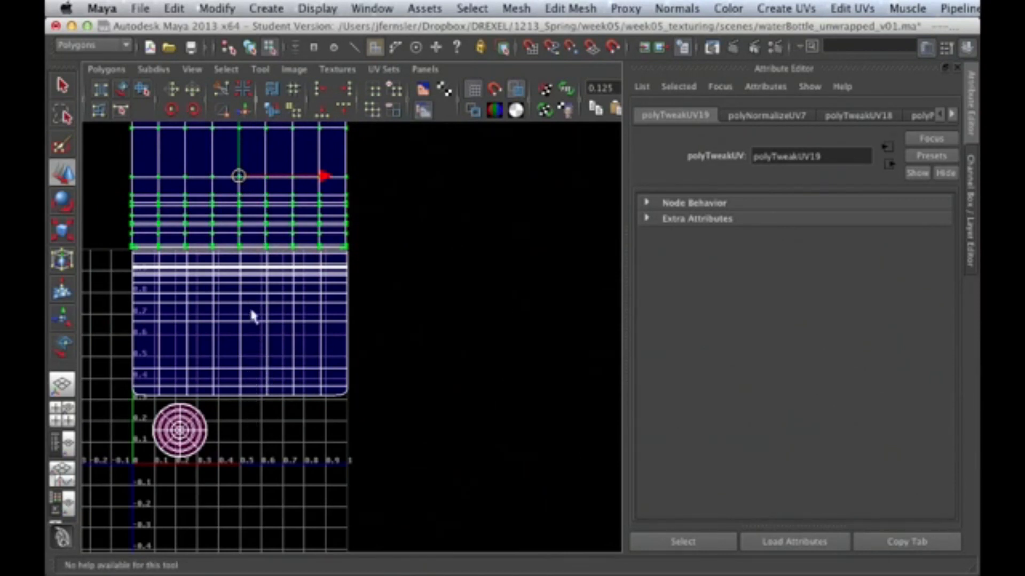
drag(239, 183, 455, 339)
drag(465, 329, 460, 325)
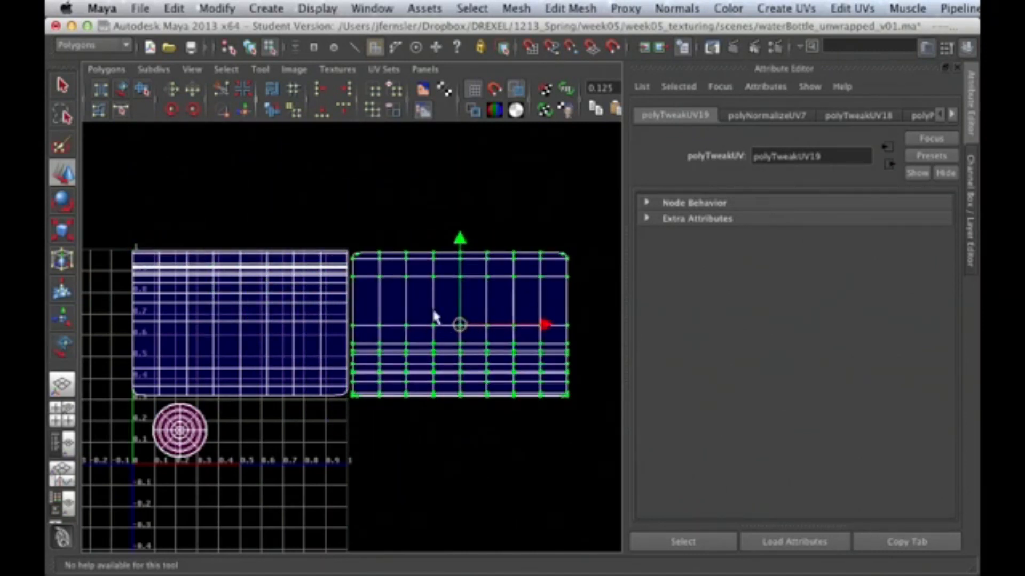
mouse_move(979, 214)
mouse_down()
mouse_move(669, 107)
mouse_move(785, 190)
mouse_move(980, 224)
mouse_up()
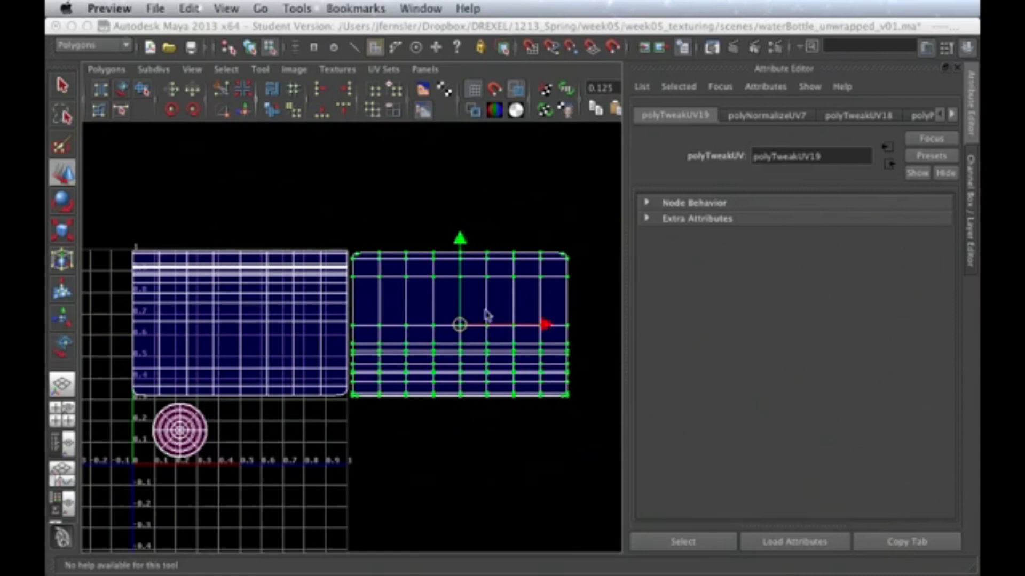
Step: Scale the inner-wall shell down to about a third and place it below the outer shell, beside the circular shell, inside the UV square
mouse_move(462, 326)
mouse_down()
mouse_move(484, 352)
mouse_move(468, 338)
mouse_move(473, 321)
mouse_move(466, 331)
mouse_move(390, 307)
mouse_move(278, 343)
mouse_move(257, 331)
mouse_move(431, 320)
mouse_move(462, 331)
mouse_up()
key(r)
middle_drag(495, 382, 449, 361)
key(w)
drag(458, 323, 296, 430)
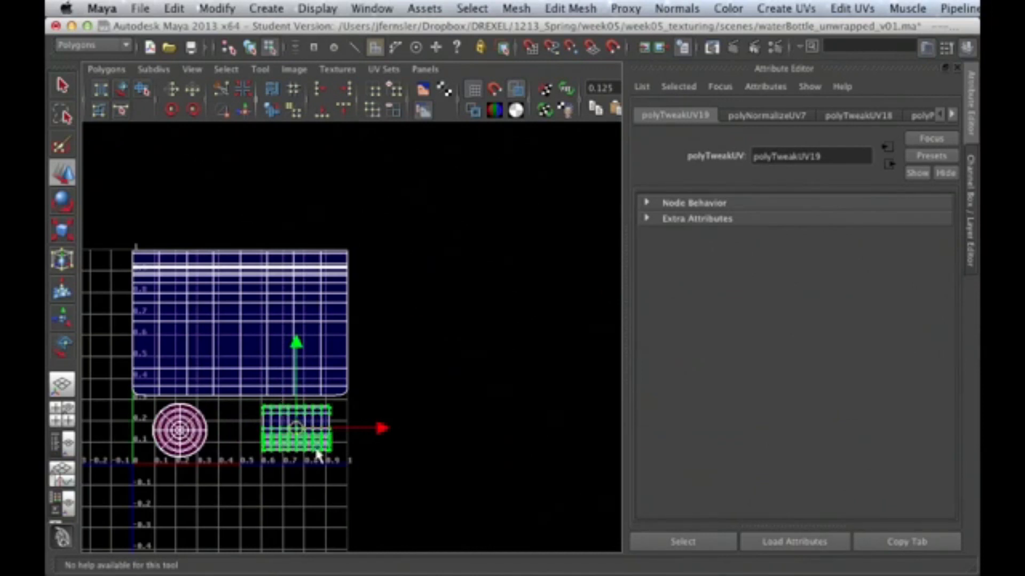
click(496, 408)
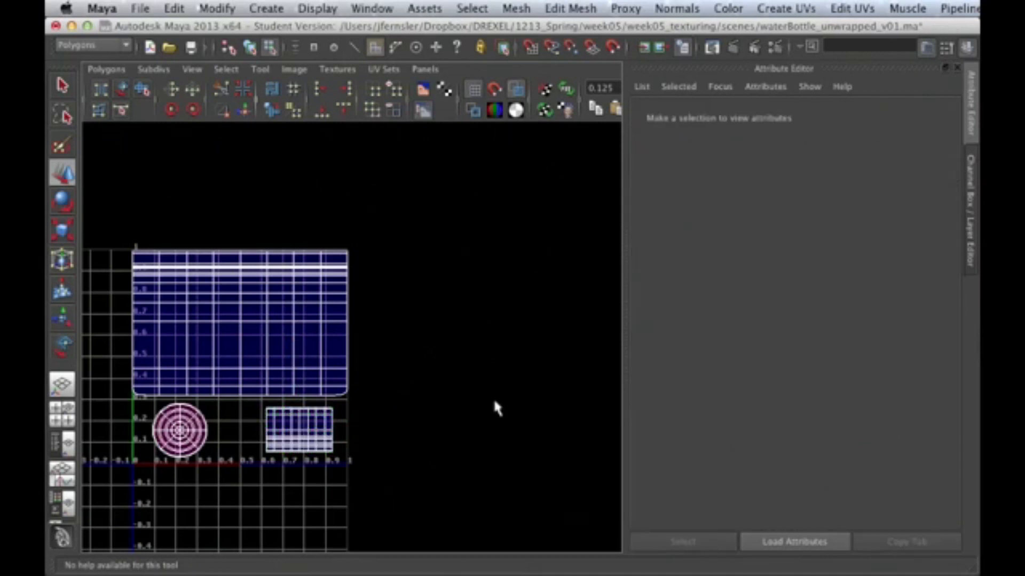
Step: Render a close-up of the bottle's measurement markings with mental ray to check for doubled text, and close the render
key(space)
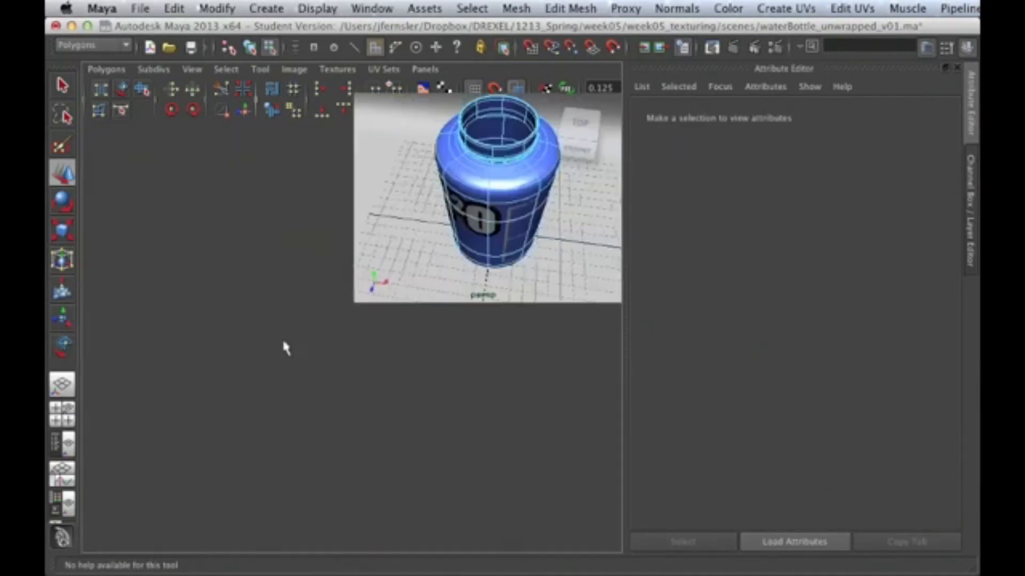
key(space)
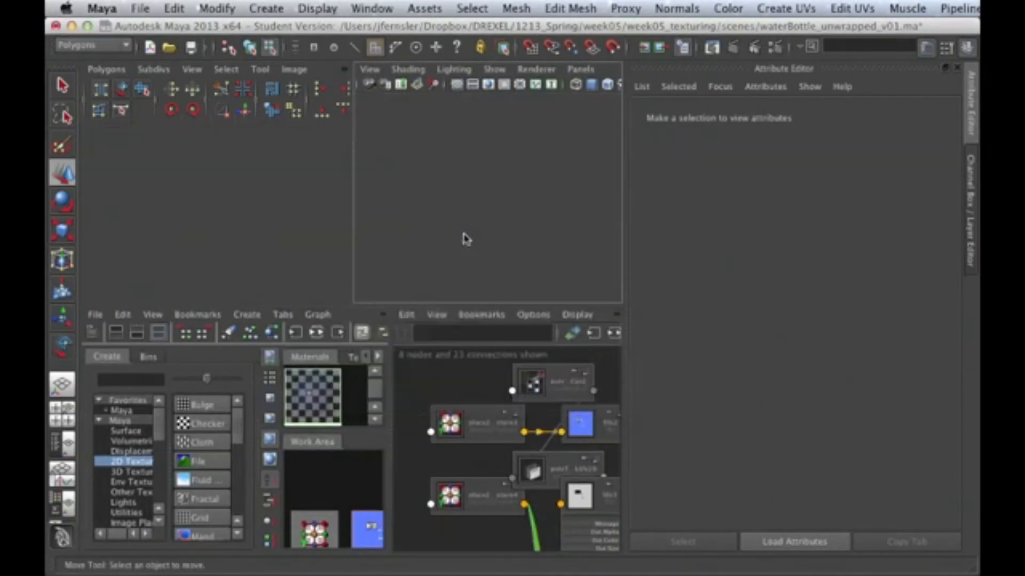
alt+drag(457, 263, 367, 348)
alt+right_drag(366, 347, 526, 348)
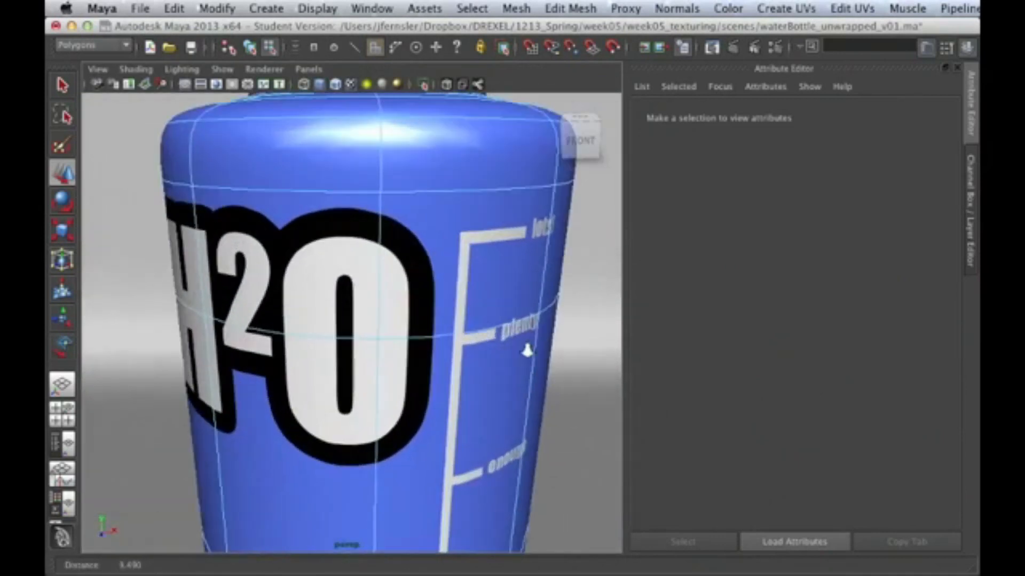
alt+right_drag(425, 343, 537, 345)
alt+drag(537, 344, 449, 349)
click(732, 48)
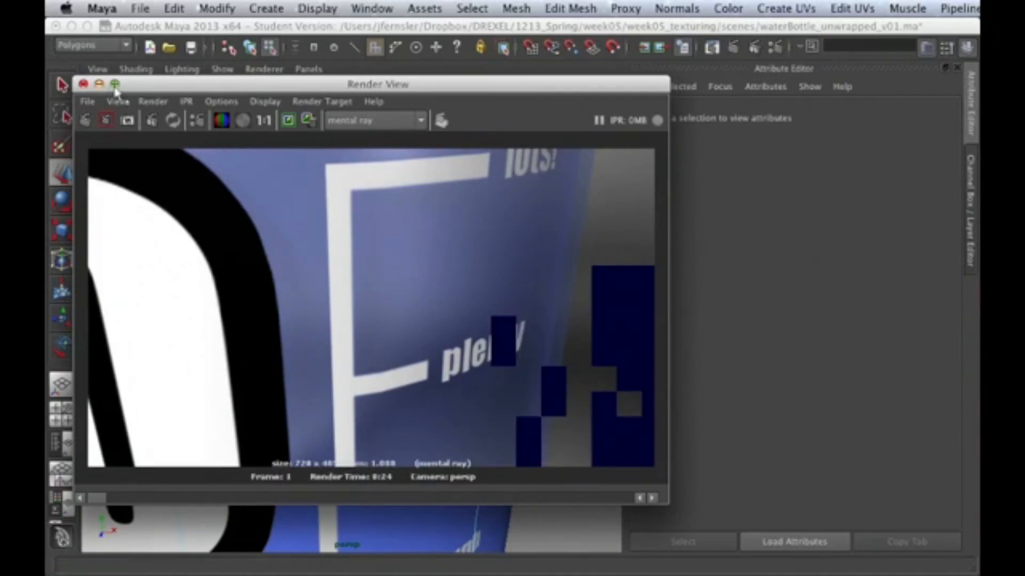
click(83, 85)
Step: Return from component mode to object selection mode with the front of the bottle in view
alt+drag(382, 310, 397, 314)
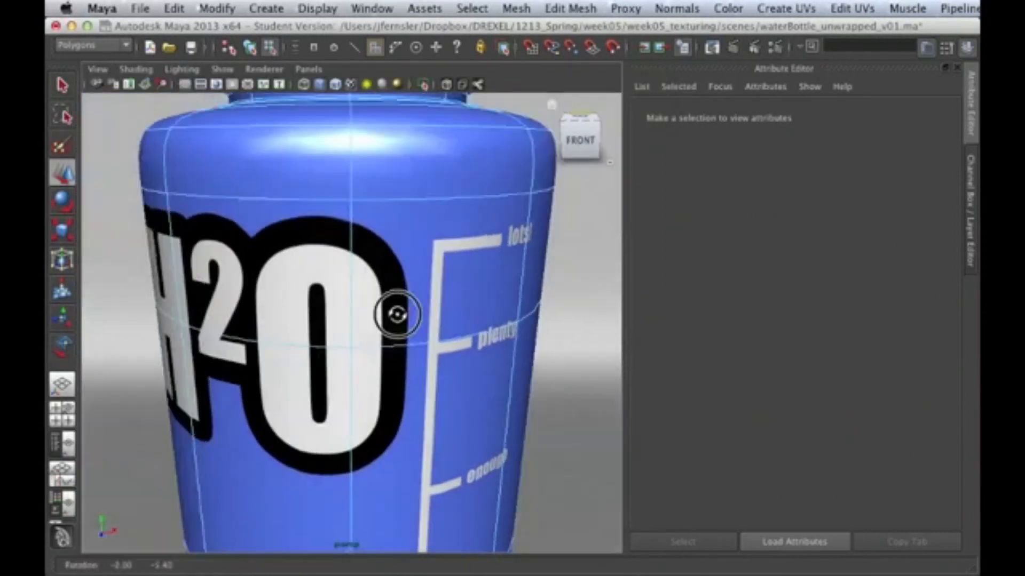
alt+right_drag(397, 315, 359, 315)
alt+drag(359, 316, 369, 306)
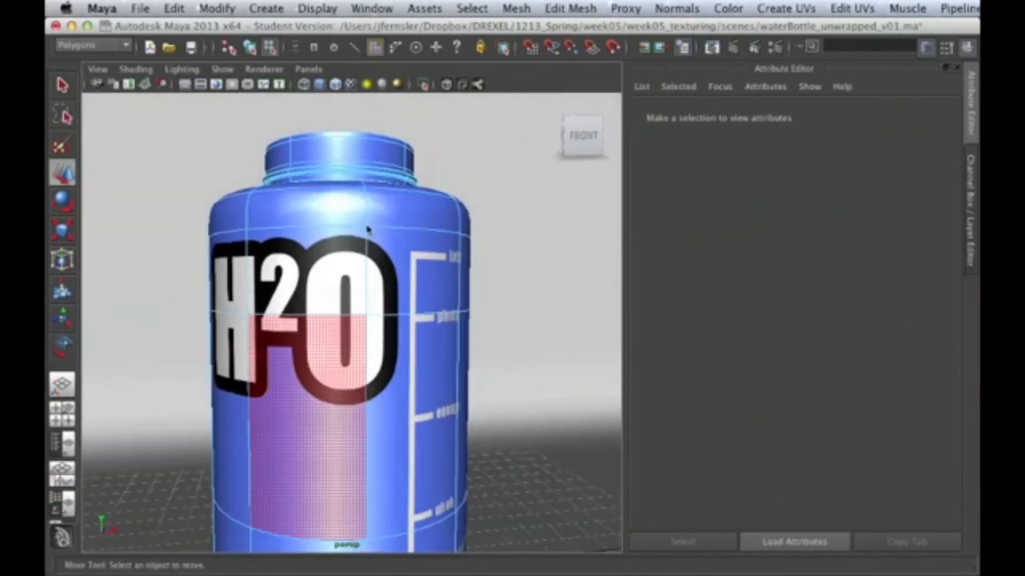
key(F8)
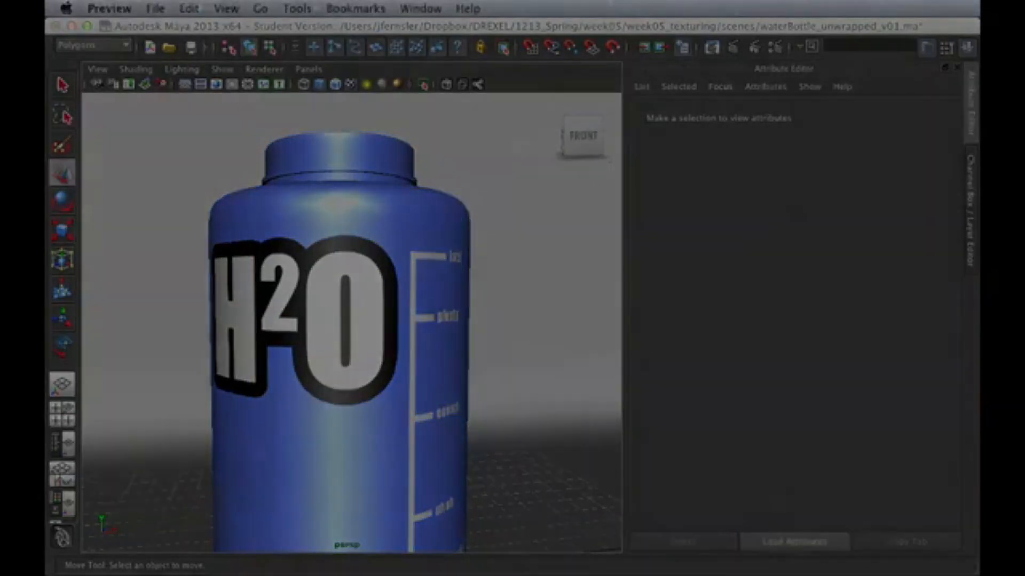